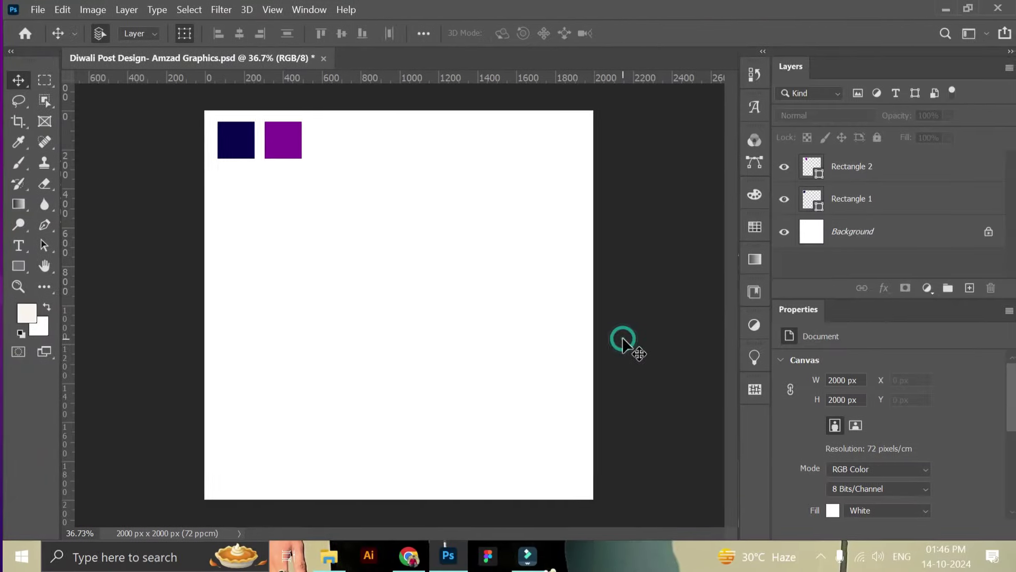
Add a Gradient Fill layer directly above the Background layer
{"action": "left_click", "coordinate": [848, 234]}
{"action": "left_click", "coordinate": [922, 289]}
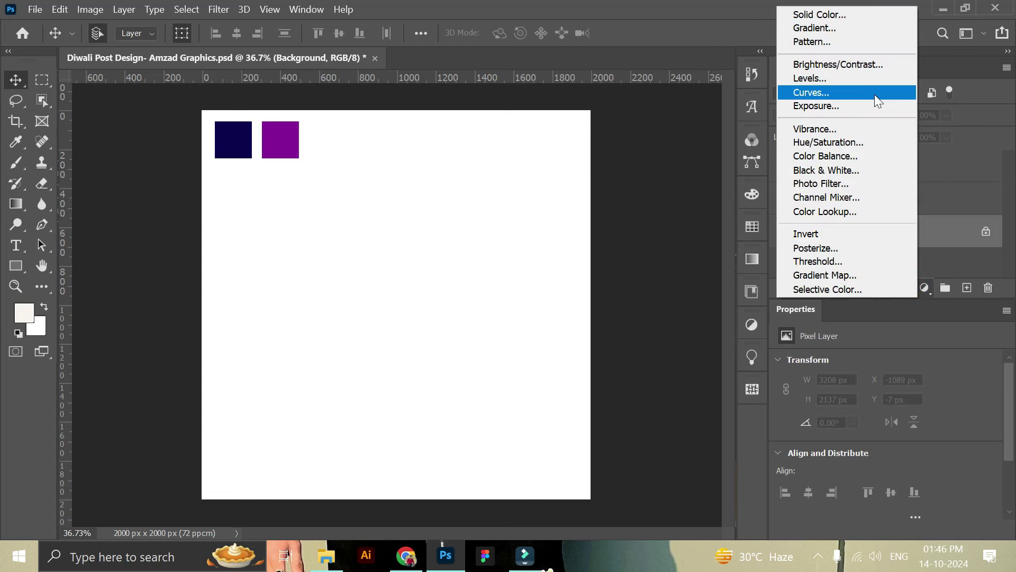
{"action": "left_click", "coordinate": [818, 29]}
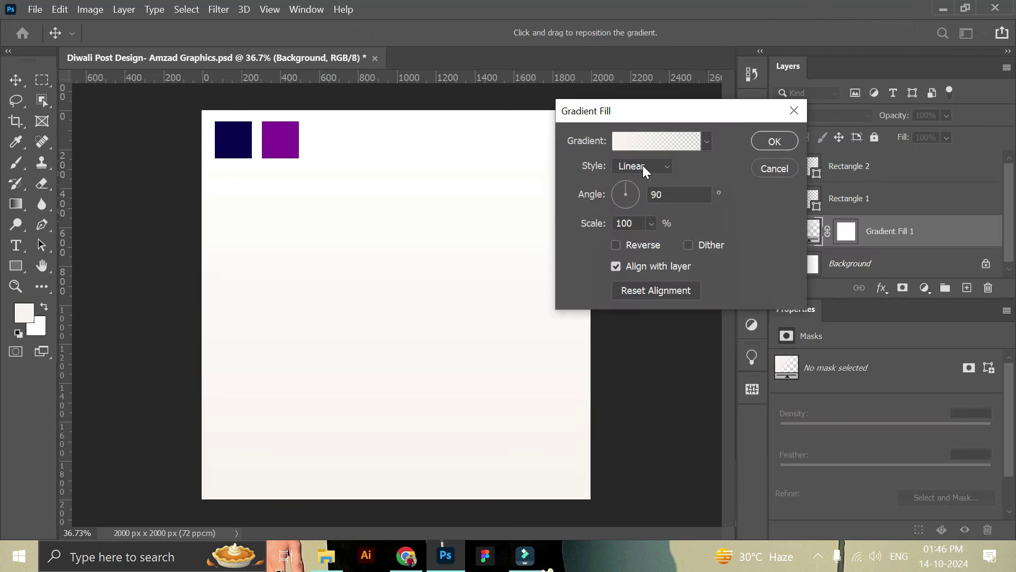
{"action": "left_click", "coordinate": [645, 146]}
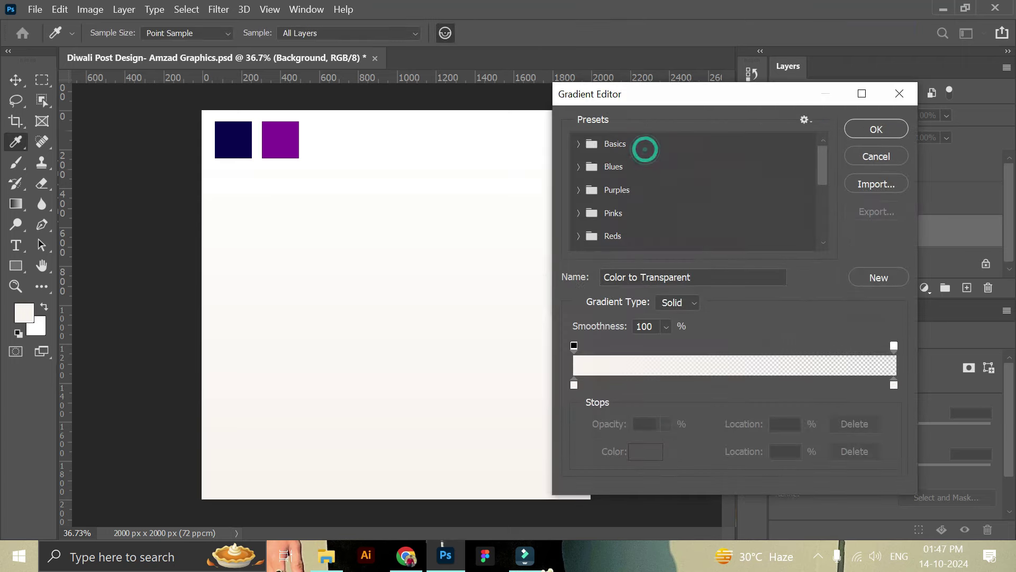
Sample the navy and purple swatch squares into the gradient's left and right colour stops
{"action": "left_click", "coordinate": [575, 389]}
{"action": "left_click", "coordinate": [646, 451]}
{"action": "left_click", "coordinate": [246, 149]}
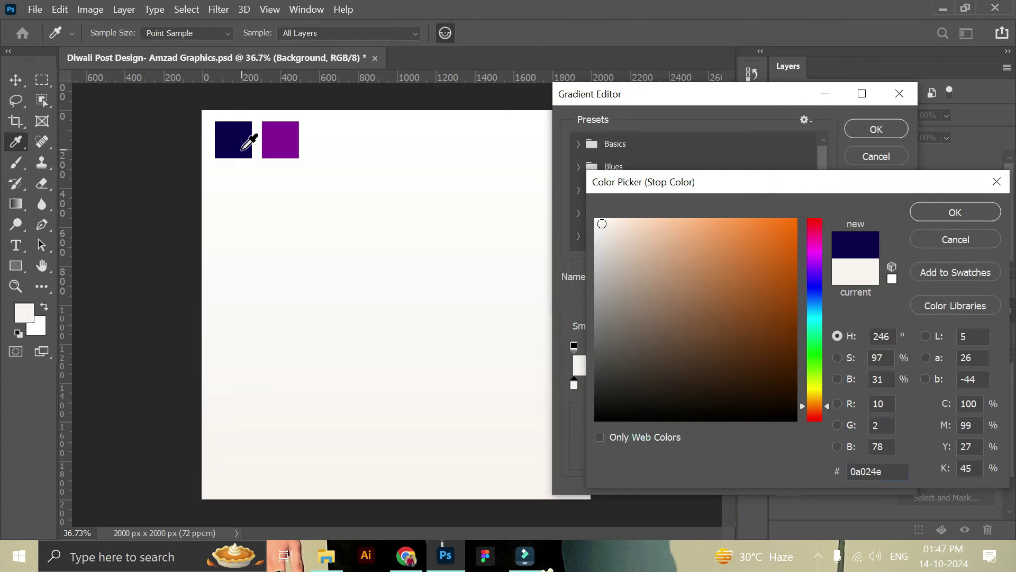
{"action": "left_click", "coordinate": [940, 209]}
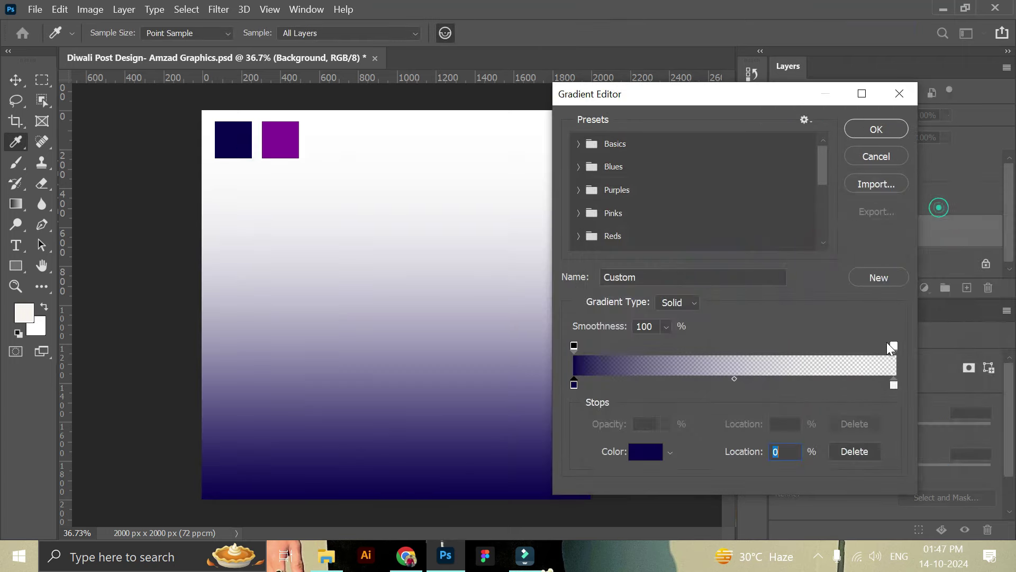
{"action": "left_click", "coordinate": [894, 385]}
{"action": "double_click", "coordinate": [894, 385]}
{"action": "left_click", "coordinate": [281, 140]}
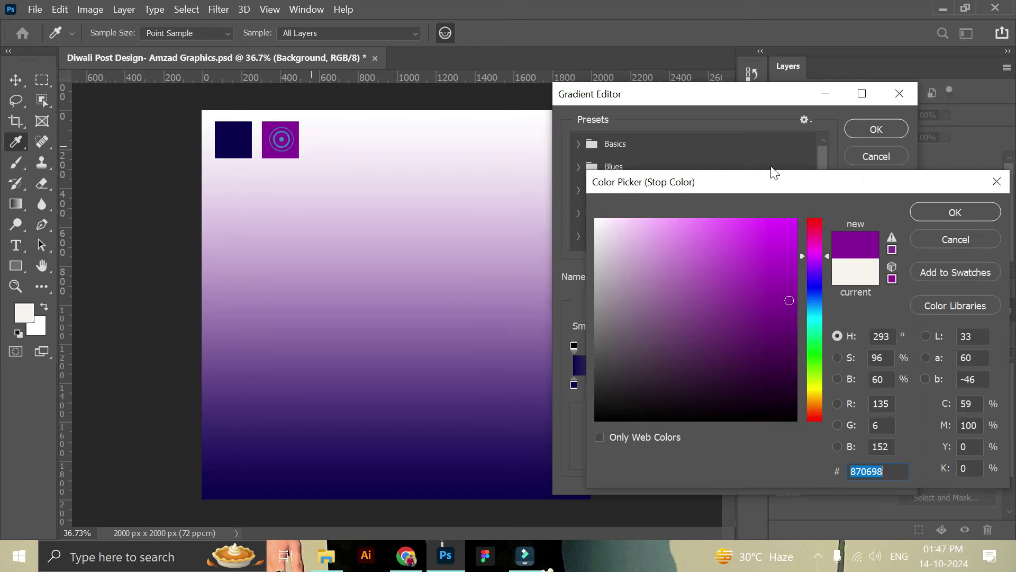
{"action": "left_click", "coordinate": [955, 213]}
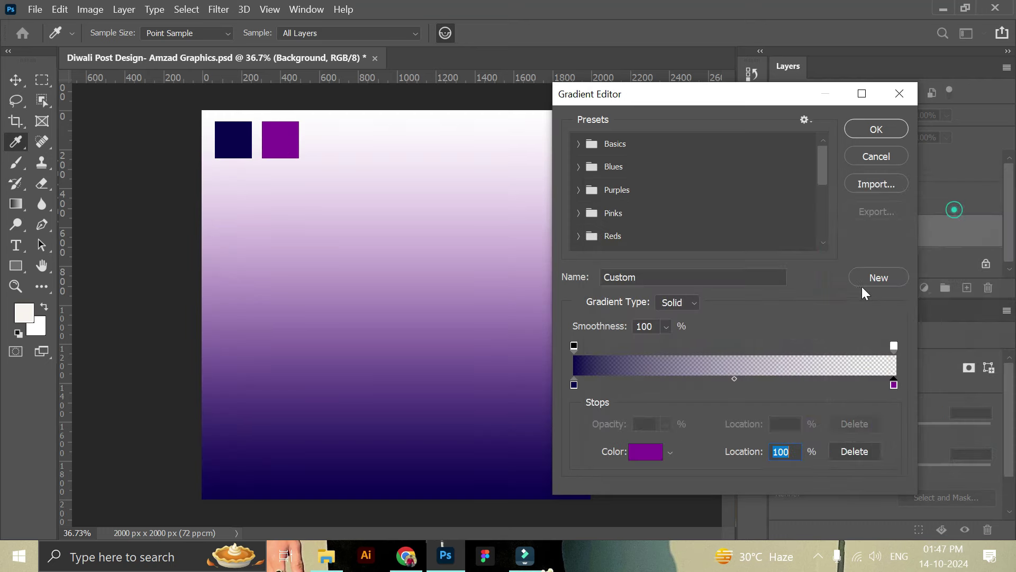
Set the right opacity stop to 100% and confirm the navy-to-purple gradient fill
{"action": "left_click", "coordinate": [894, 346]}
{"action": "left_click", "coordinate": [666, 429]}
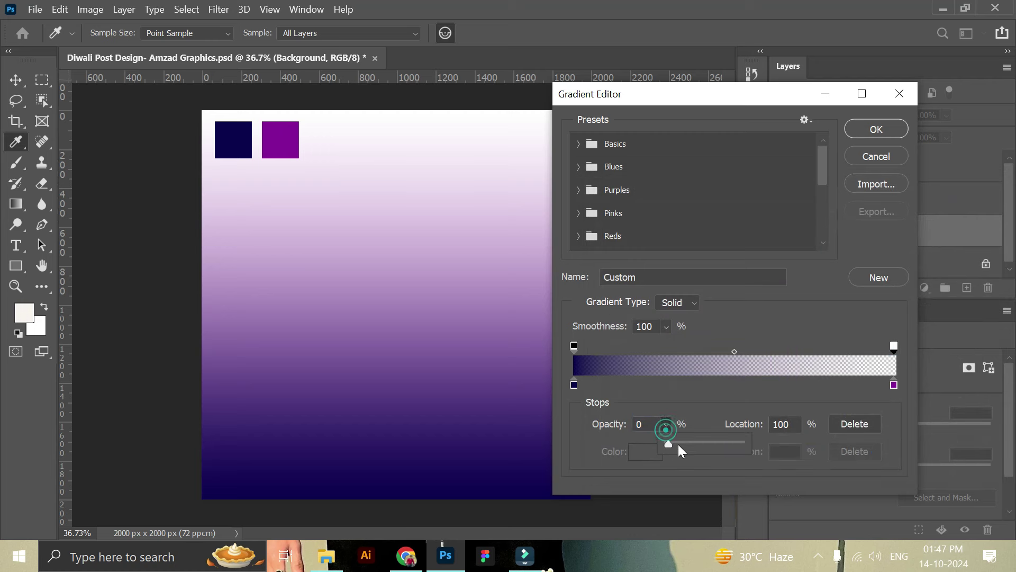
{"action": "left_click_drag", "start_coordinate": [678, 444], "coordinate": [768, 435]}
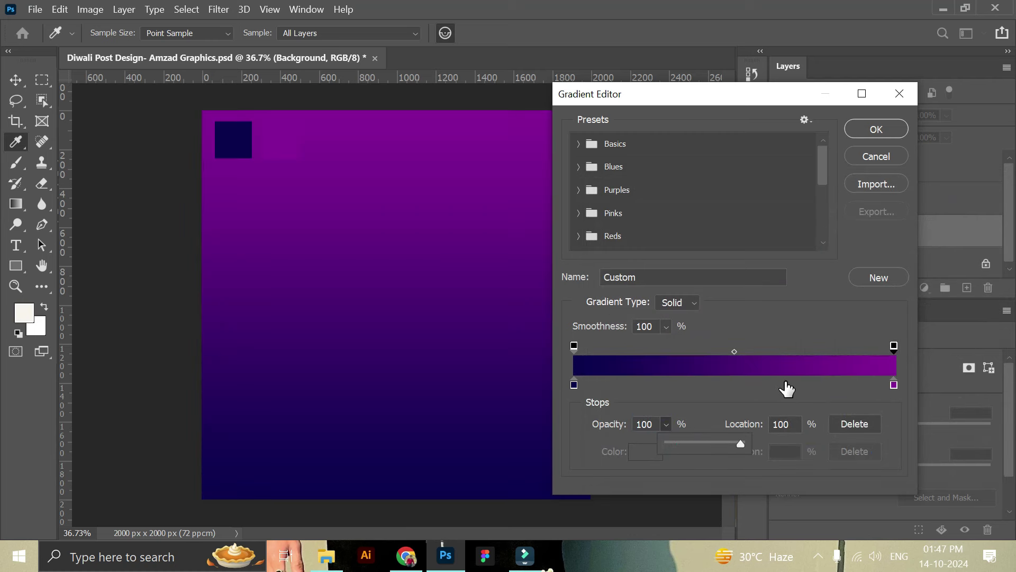
{"action": "left_click", "coordinate": [890, 130]}
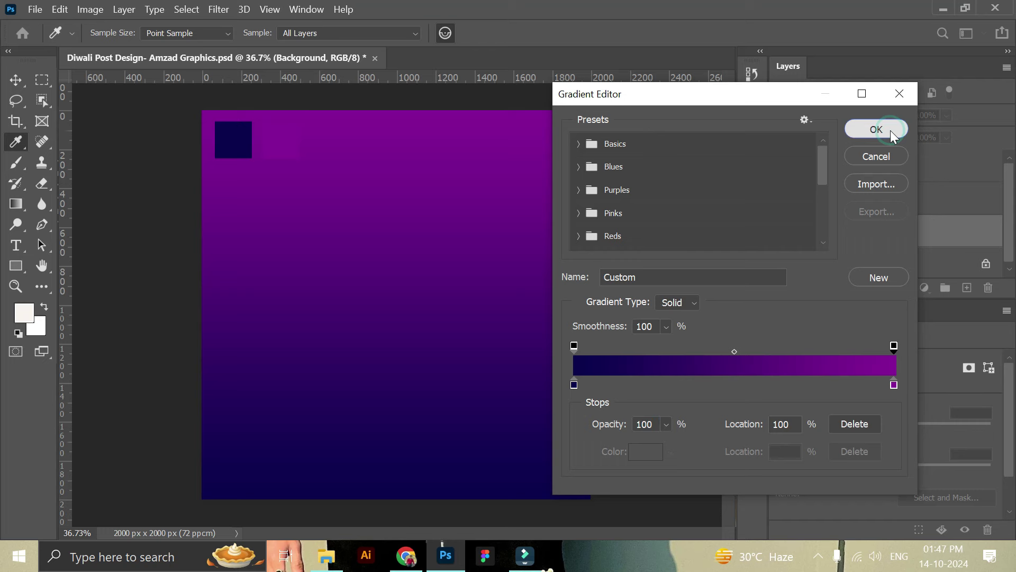
{"action": "left_click", "coordinate": [780, 141]}
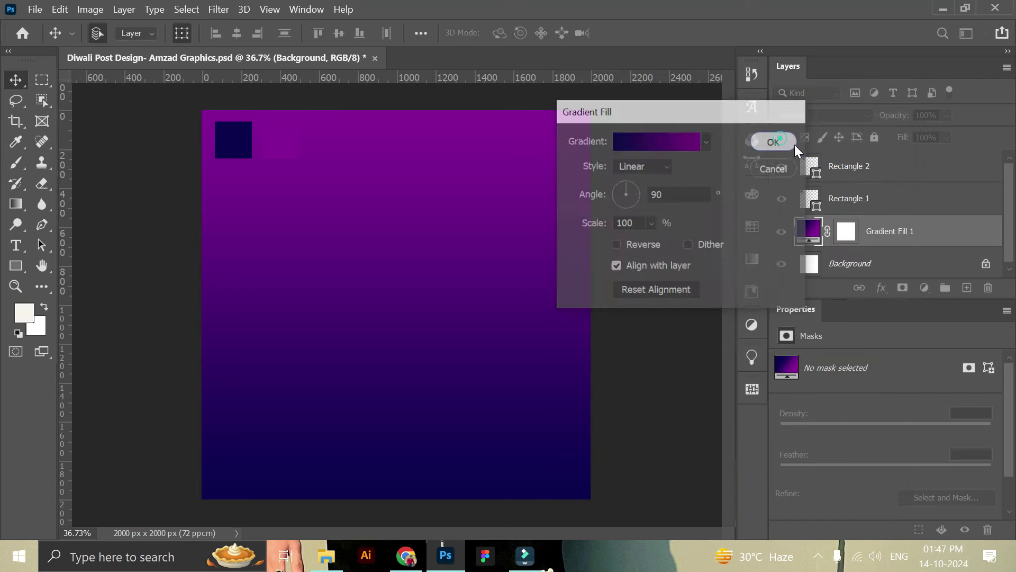
{"action": "left_click", "coordinate": [849, 198]}
Delete the Rectangle 1 and 2 swatch layers and lock Gradient Fill 1
{"action": "left_click", "coordinate": [853, 167], "text": "shift"}
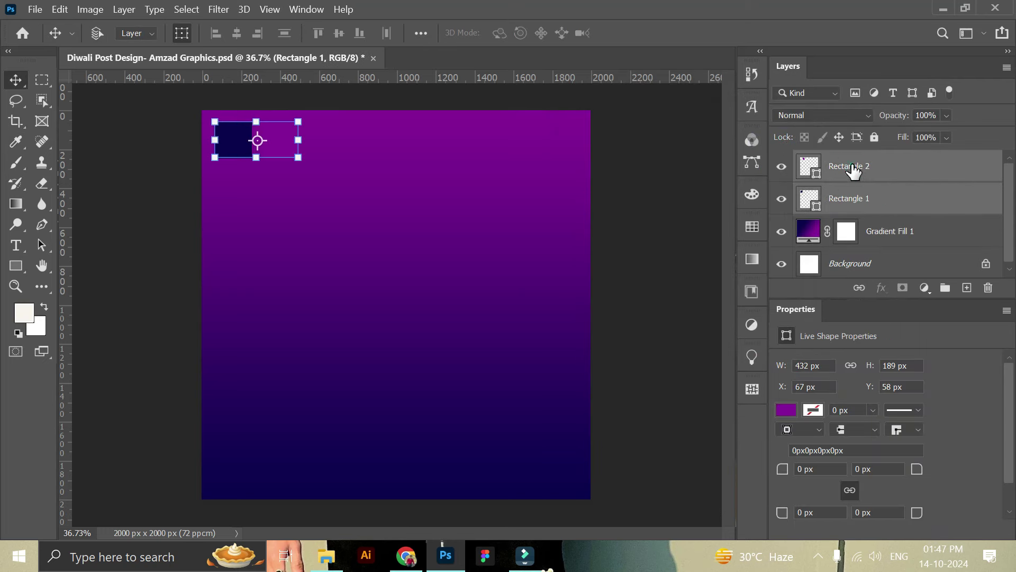
{"action": "left_click", "coordinate": [988, 288]}
{"action": "left_click", "coordinate": [500, 230]}
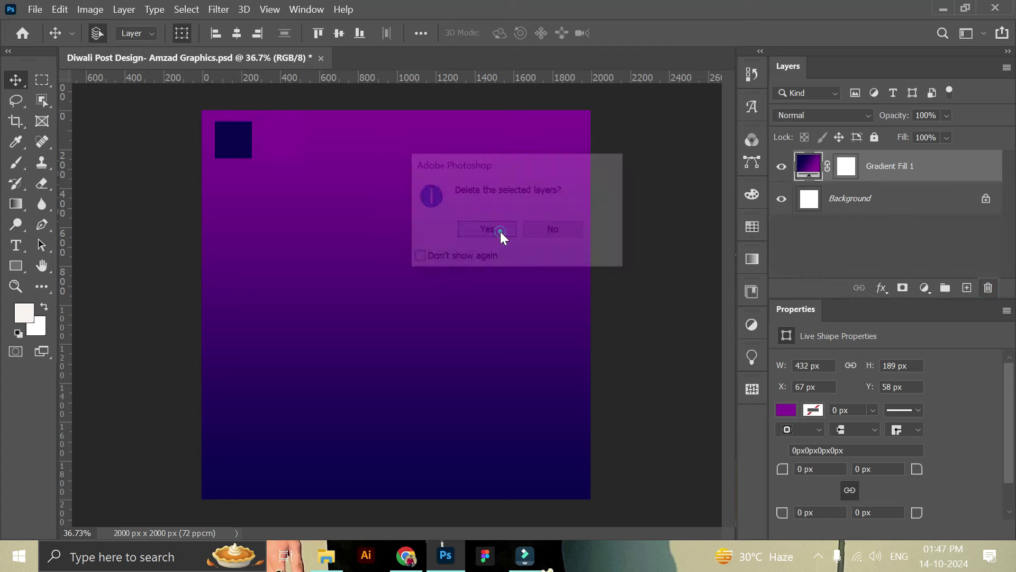
{"action": "left_click", "coordinate": [875, 138]}
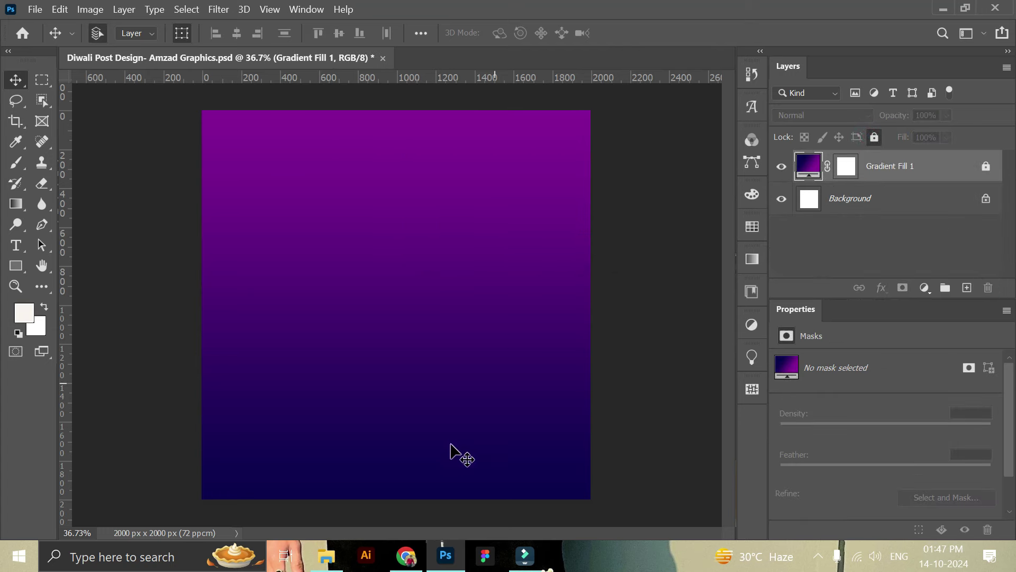
Place Diya.png scaled to about 40%, slightly left of centre
{"action": "left_click", "coordinate": [327, 555]}
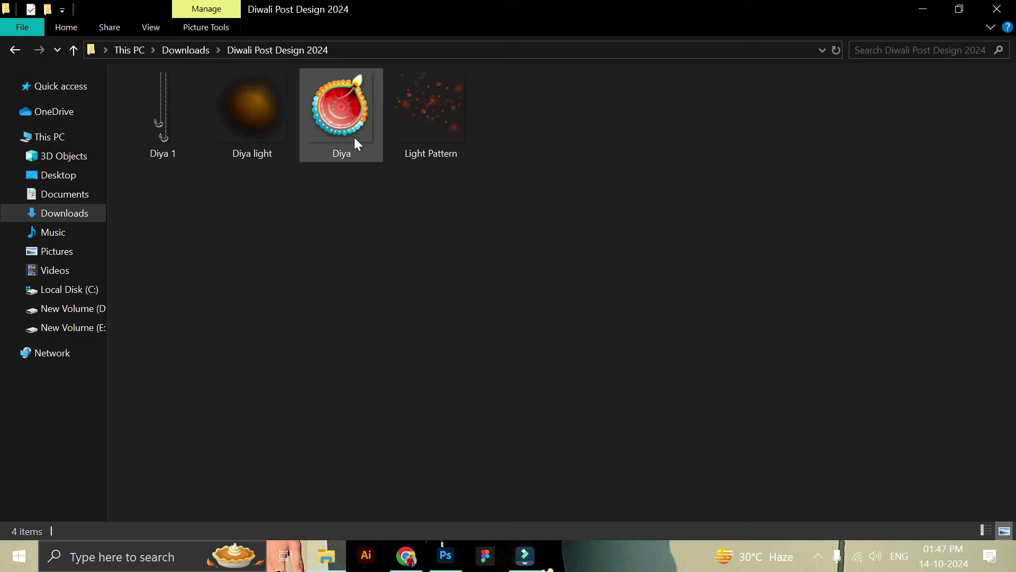
{"action": "mouse_move", "coordinate": [348, 125]}
{"action": "left_mouse_down"}
{"action": "mouse_move", "coordinate": [446, 556]}
{"action": "mouse_move", "coordinate": [369, 389]}
{"action": "left_mouse_up"}
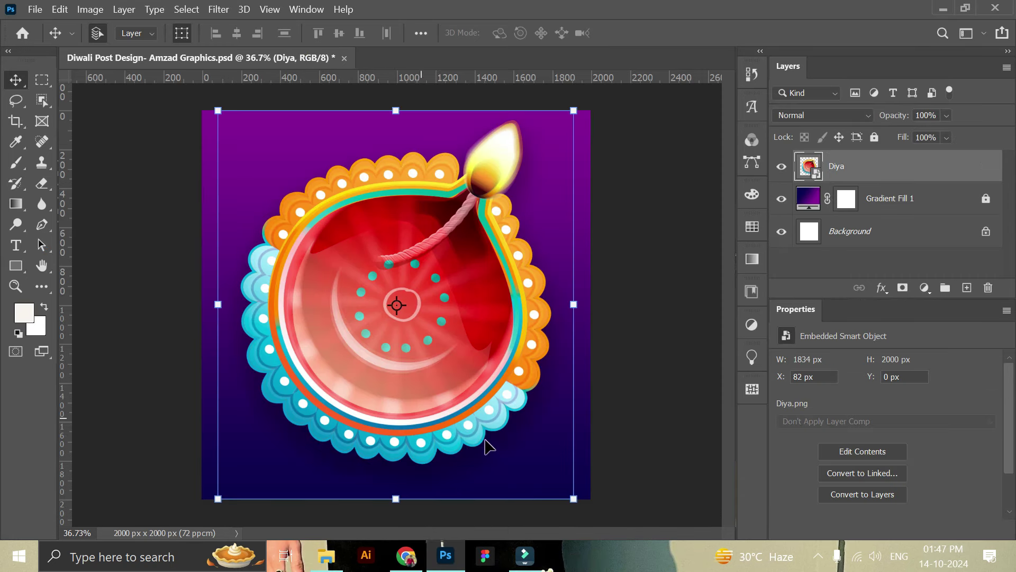
{"action": "mouse_move", "coordinate": [572, 500]}
{"action": "left_mouse_down"}
{"action": "mouse_move", "coordinate": [351, 259]}
{"action": "mouse_move", "coordinate": [423, 393]}
{"action": "left_mouse_up"}
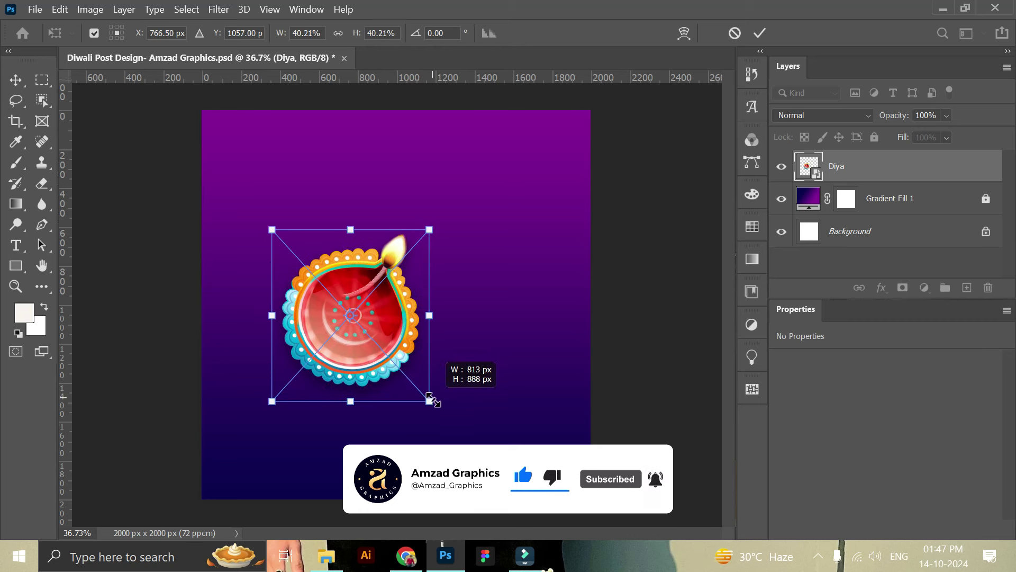
{"action": "left_click_drag", "start_coordinate": [424, 393], "coordinate": [431, 402]}
{"action": "left_click", "coordinate": [760, 32]}
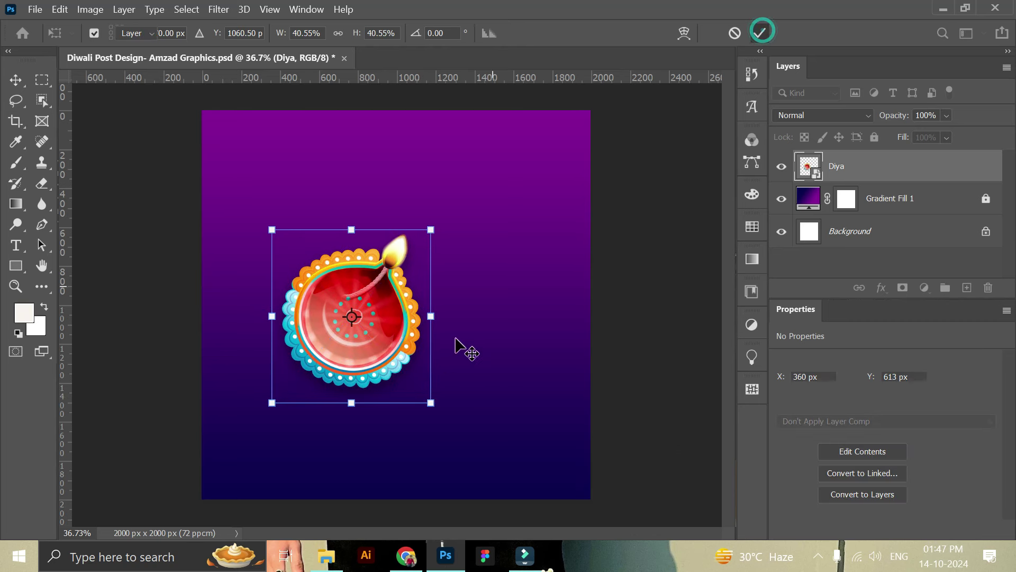
{"action": "left_click_drag", "start_coordinate": [397, 363], "coordinate": [382, 363]}
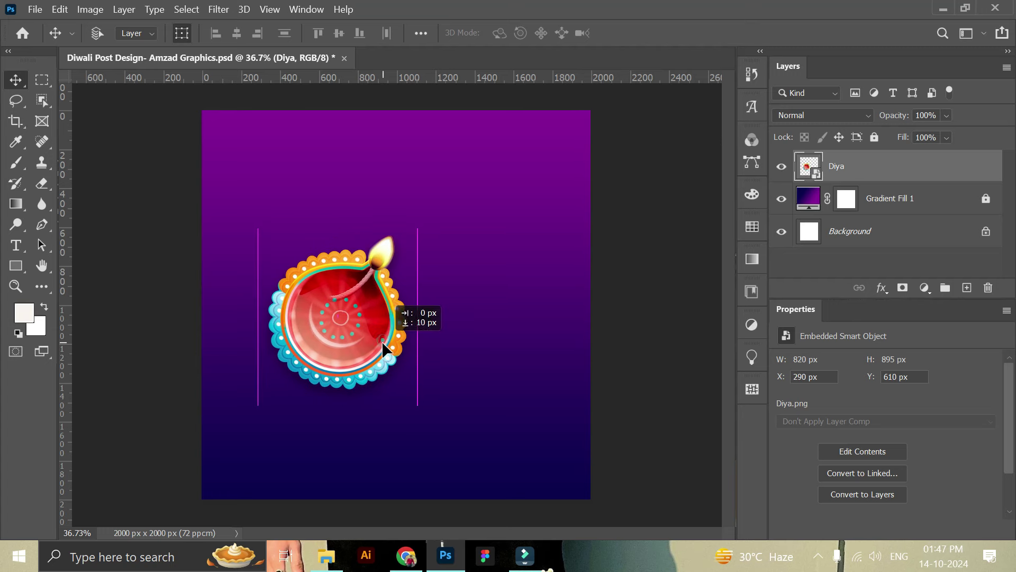
{"action": "left_click", "coordinate": [602, 327]}
Place Diya light.png scaled to about 34% over the diya's flame
{"action": "left_click", "coordinate": [327, 556]}
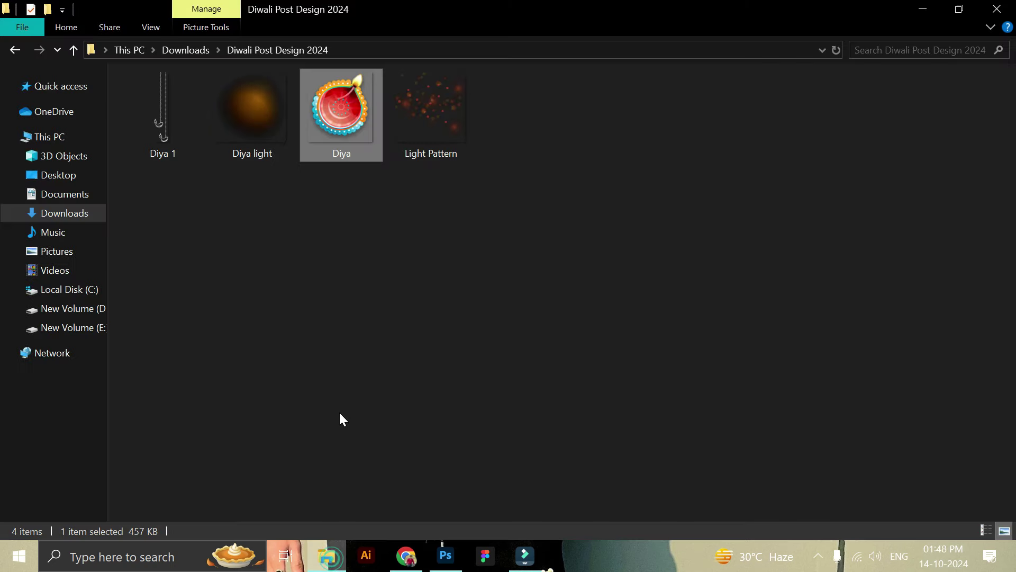
{"action": "mouse_move", "coordinate": [271, 148]}
{"action": "left_mouse_down"}
{"action": "mouse_move", "coordinate": [438, 568]}
{"action": "mouse_move", "coordinate": [394, 310]}
{"action": "left_mouse_up"}
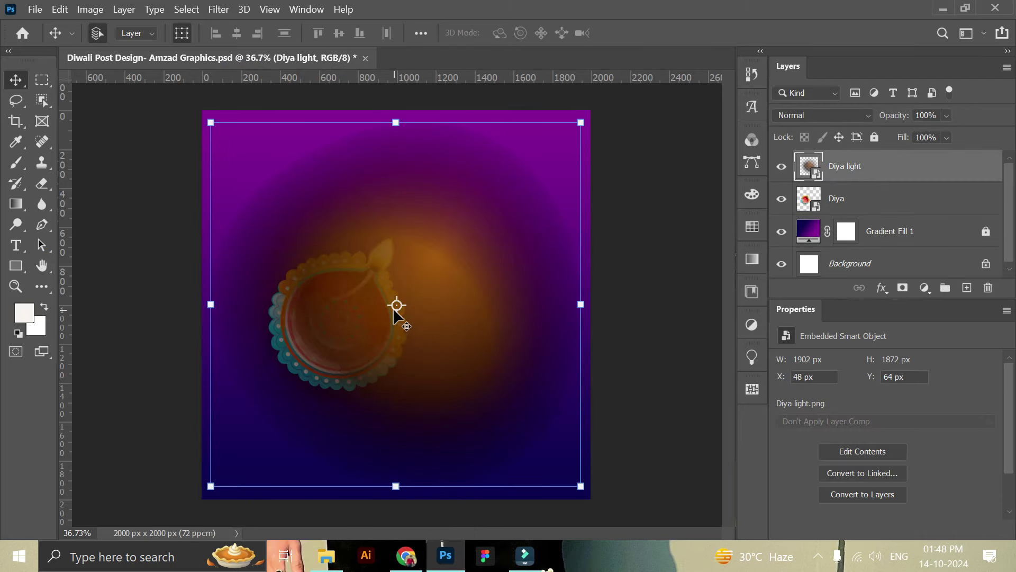
{"action": "left_click_drag", "start_coordinate": [581, 486], "coordinate": [372, 281]}
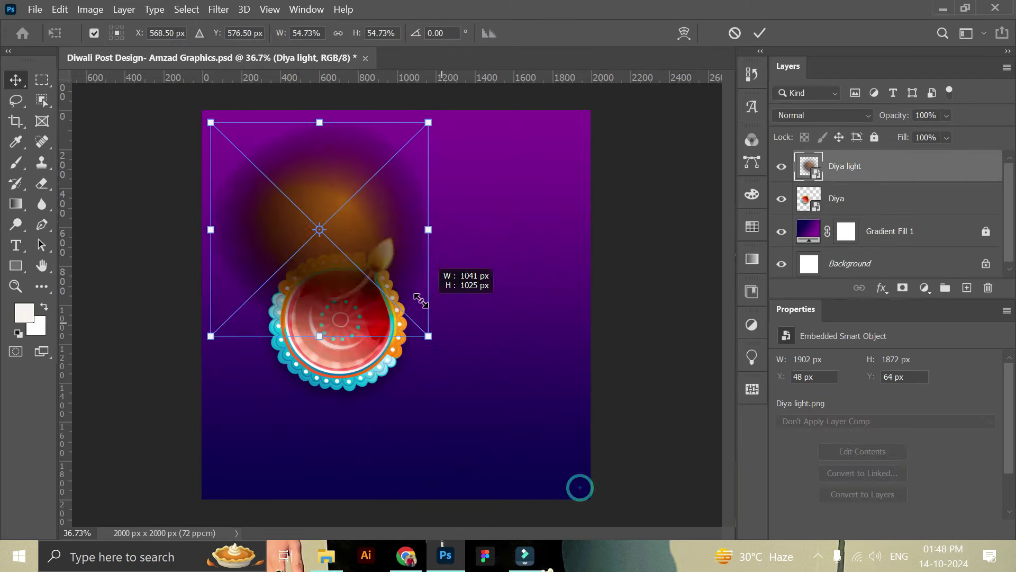
{"action": "left_click_drag", "start_coordinate": [343, 228], "coordinate": [419, 267]}
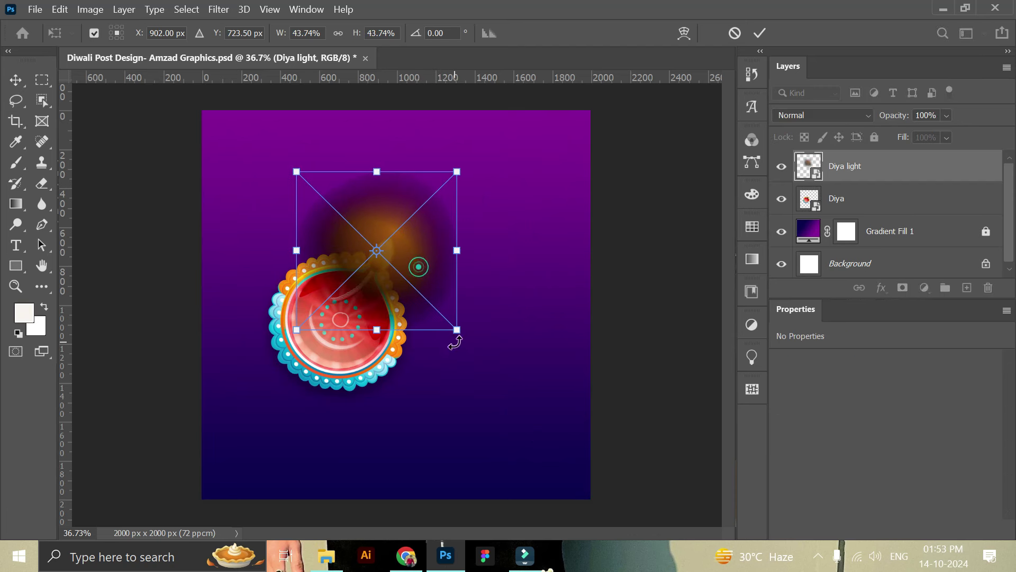
{"action": "left_click_drag", "start_coordinate": [457, 330], "coordinate": [408, 281]}
{"action": "left_click_drag", "start_coordinate": [385, 227], "coordinate": [409, 245]}
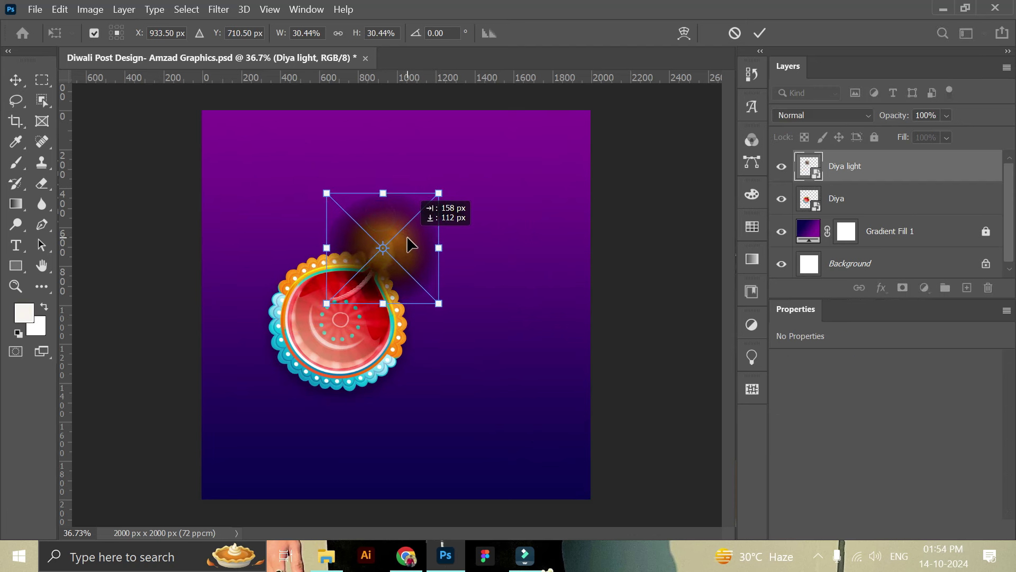
{"action": "left_click", "coordinate": [761, 33]}
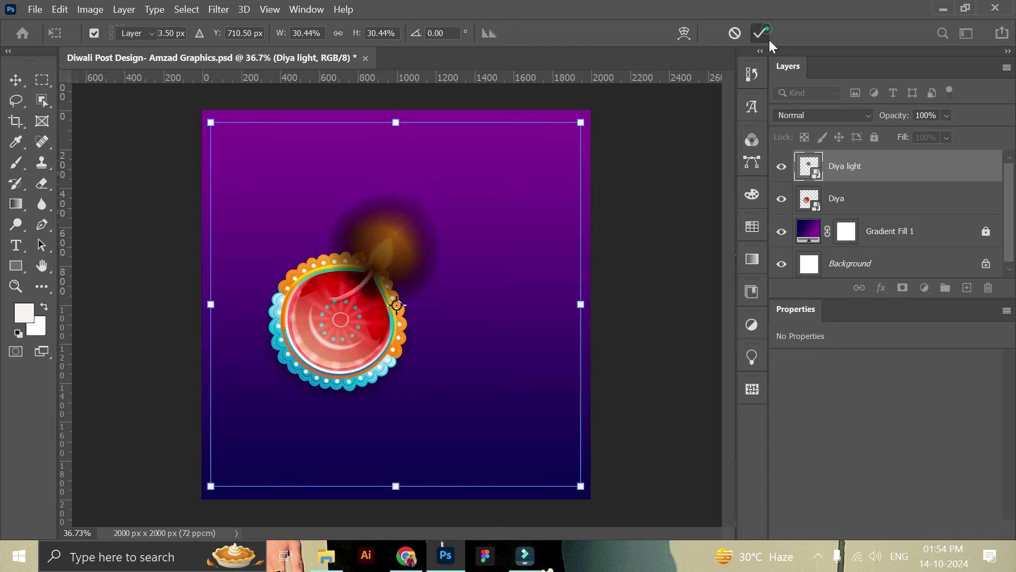
Set the glow to Screen blend mode and fine-tune its size and position on the flame
{"action": "left_click", "coordinate": [805, 115]}
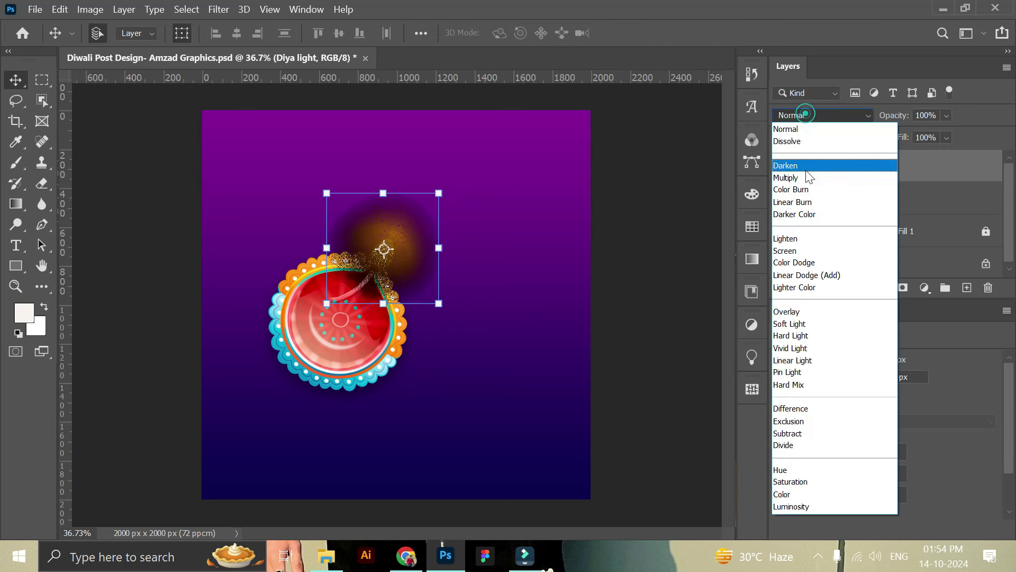
{"action": "left_click", "coordinate": [809, 253]}
{"action": "left_click_drag", "start_coordinate": [438, 193], "coordinate": [452, 181]}
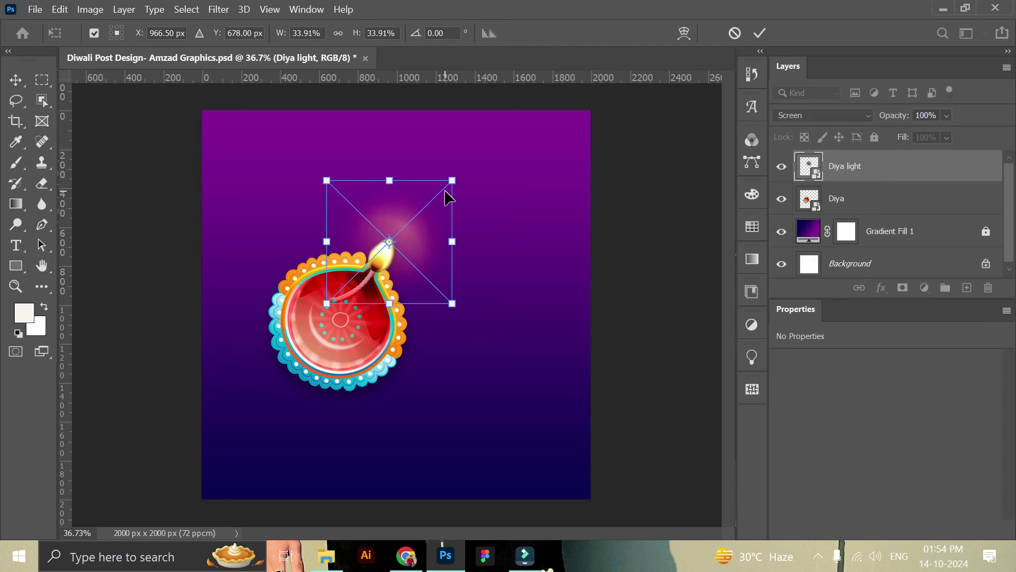
{"action": "left_click_drag", "start_coordinate": [426, 278], "coordinate": [423, 278]}
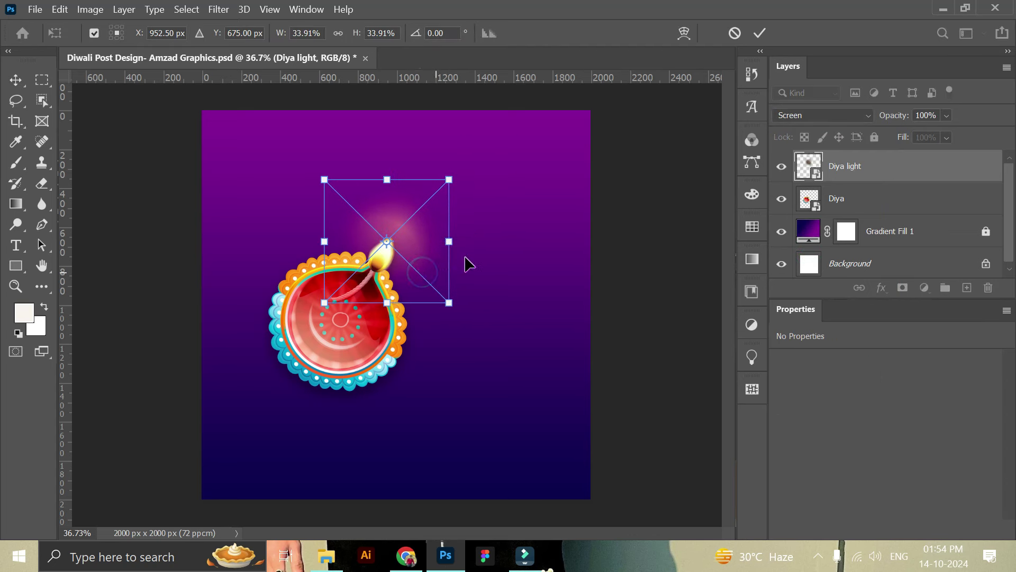
{"action": "left_click", "coordinate": [760, 33]}
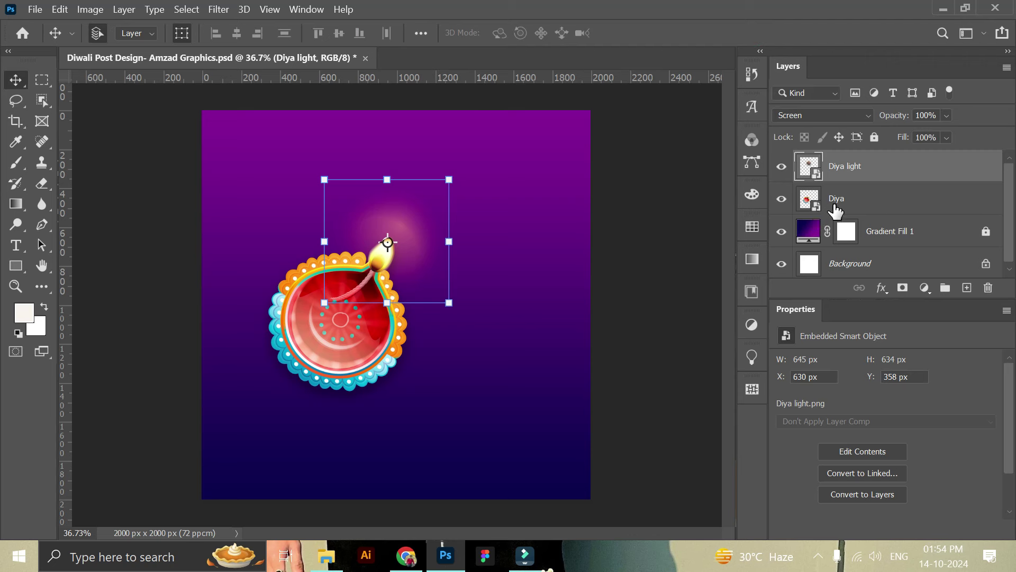
{"action": "left_click", "coordinate": [854, 200], "text": "ctrl"}
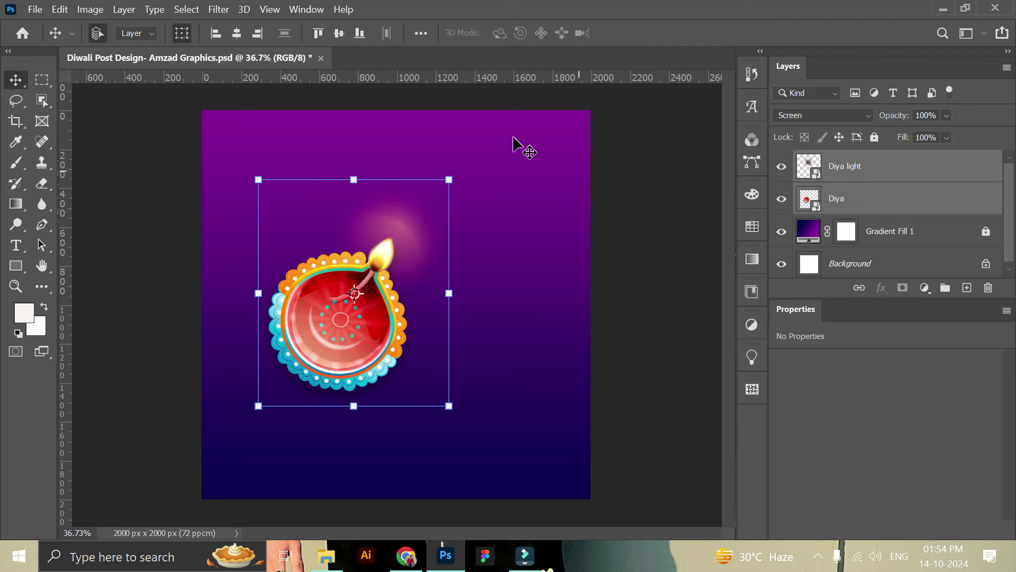
Duplicate the diya and glow, flip the copy horizontally, and set it right of the original
{"action": "mouse_move", "coordinate": [864, 175]}
{"action": "left_mouse_down"}
{"action": "mouse_move", "coordinate": [942, 285]}
{"action": "mouse_move", "coordinate": [967, 288]}
{"action": "left_mouse_up"}
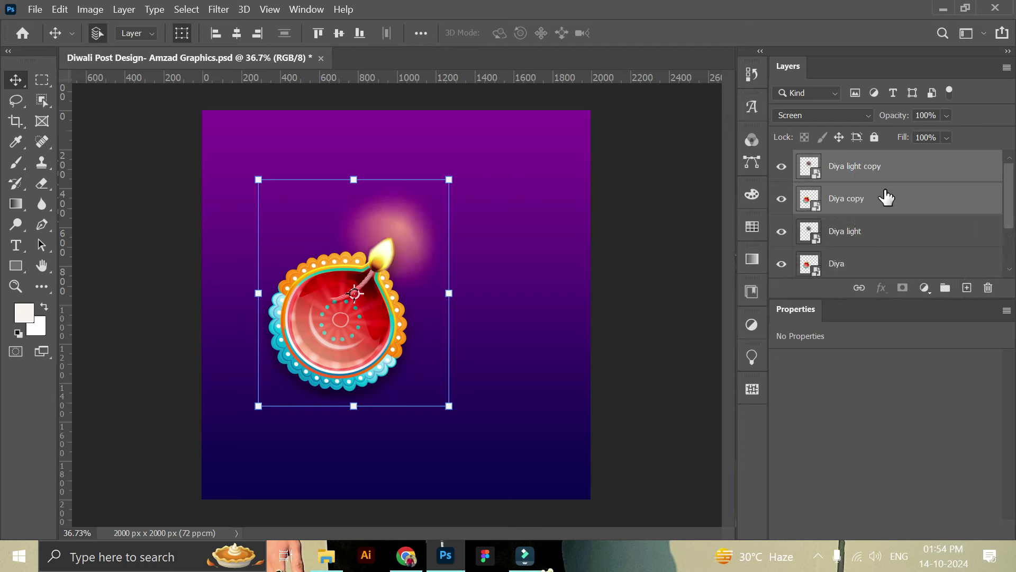
{"action": "left_click", "coordinate": [60, 9]}
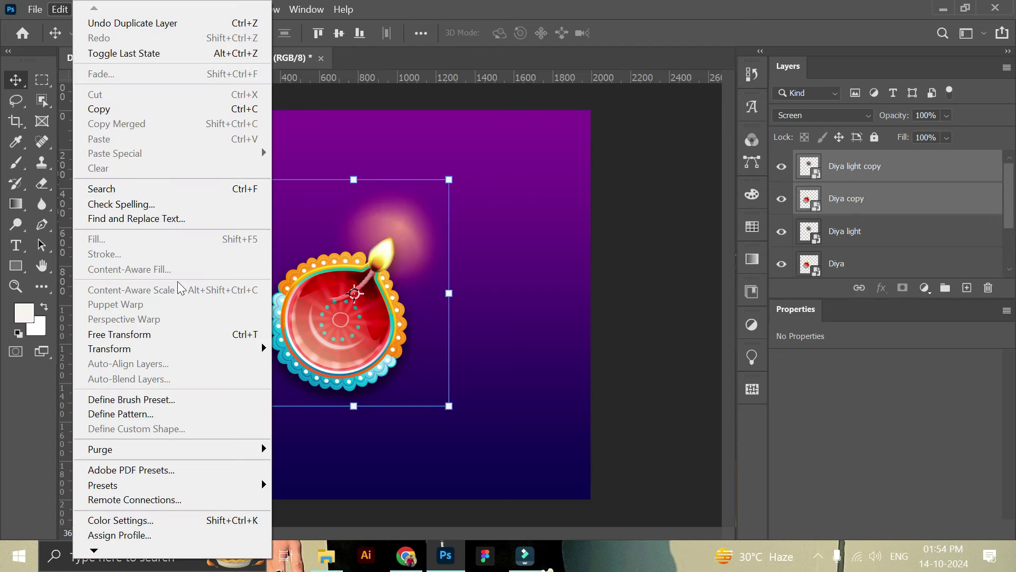
{"action": "left_click", "coordinate": [196, 348]}
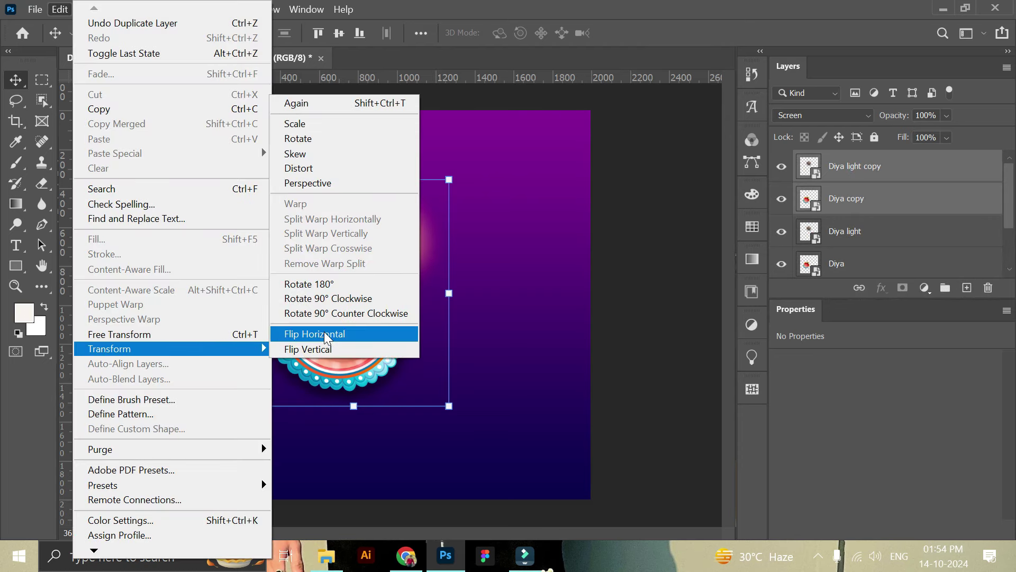
{"action": "left_click", "coordinate": [324, 335]}
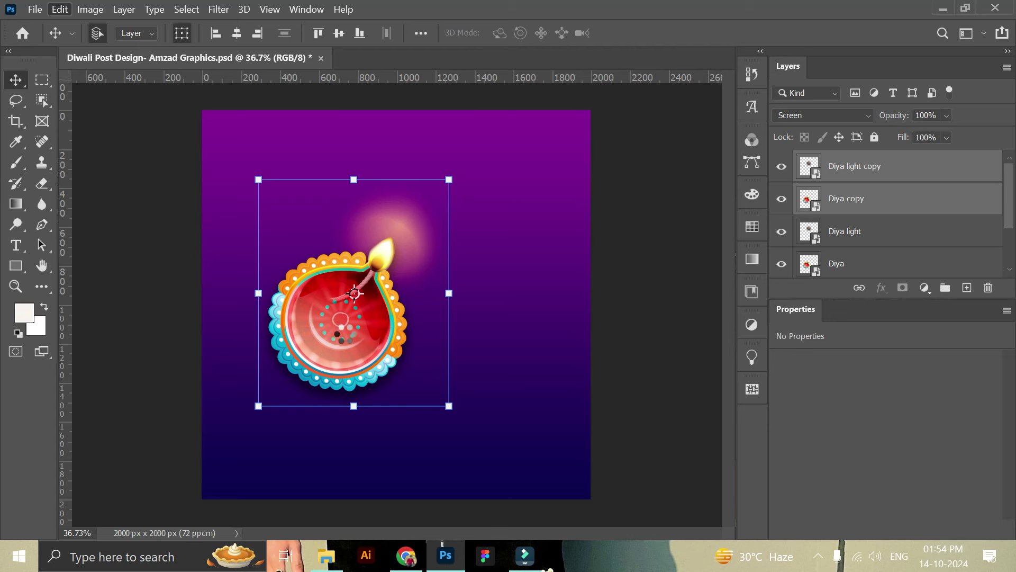
{"action": "left_click_drag", "start_coordinate": [344, 332], "coordinate": [469, 340]}
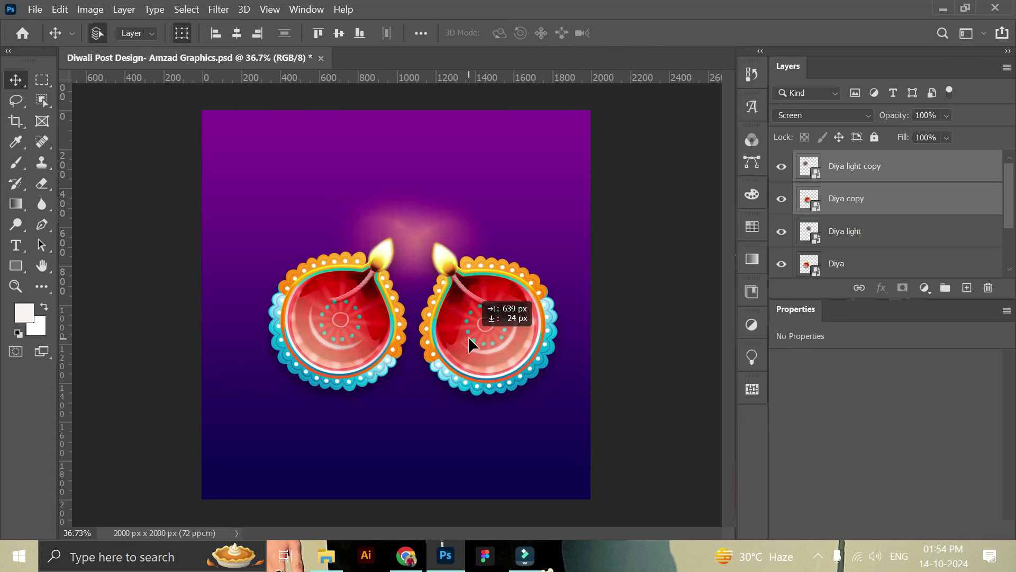
{"action": "left_click_drag", "start_coordinate": [469, 341], "coordinate": [469, 339]}
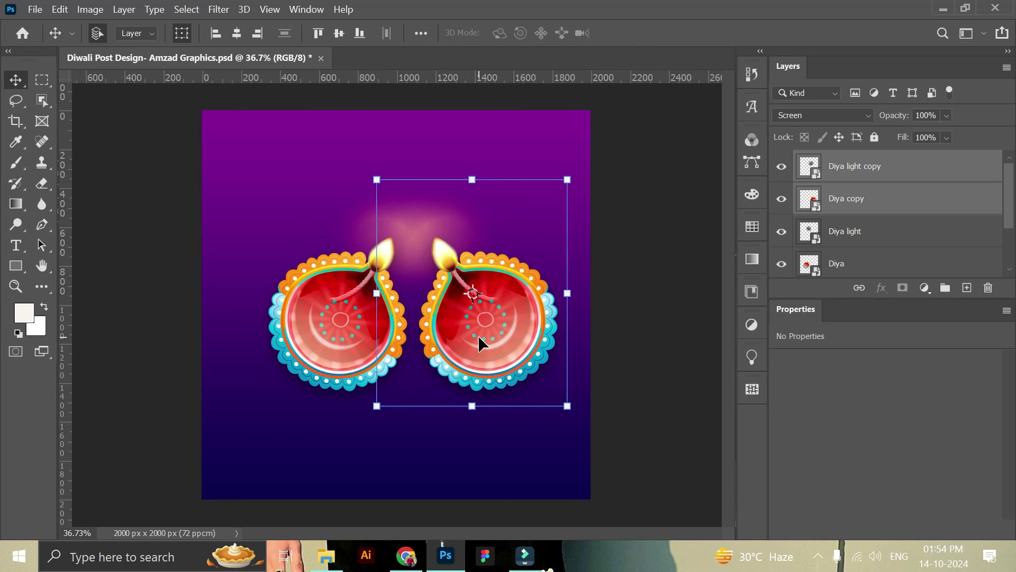
{"action": "left_click_drag", "start_coordinate": [495, 344], "coordinate": [497, 343]}
Select all four diya layers and move the pair to the canvas centre
{"action": "left_click", "coordinate": [871, 233], "text": "ctrl"}
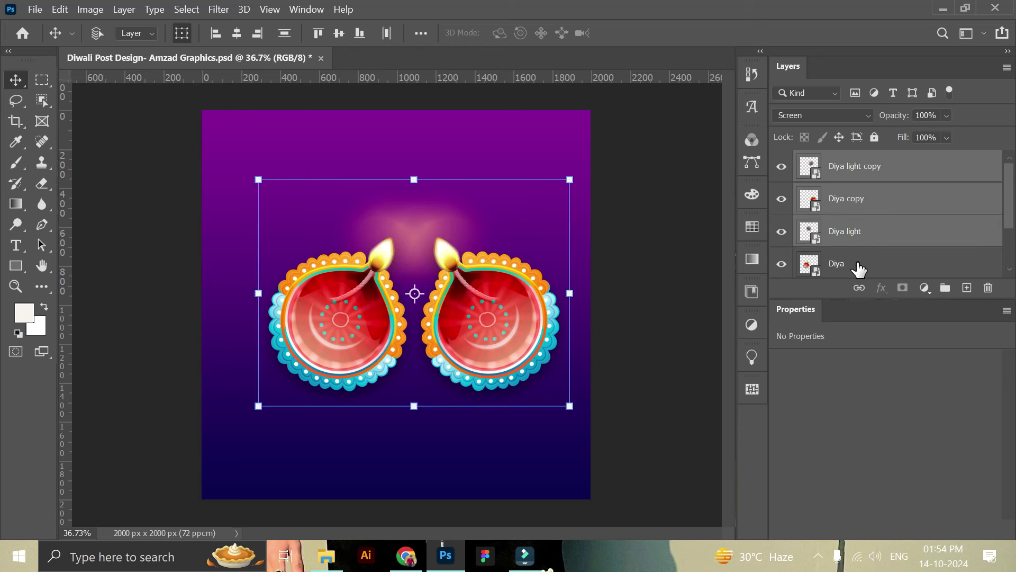
{"action": "left_click", "coordinate": [860, 264], "text": "ctrl"}
{"action": "left_click_drag", "start_coordinate": [518, 345], "coordinate": [505, 347]}
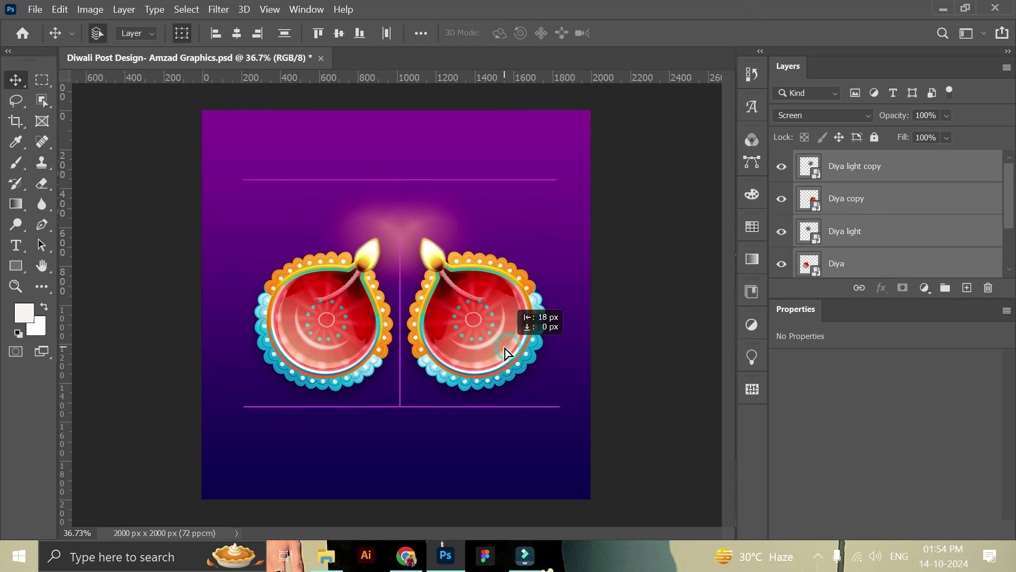
{"action": "left_click_drag", "start_coordinate": [505, 329], "coordinate": [506, 328]}
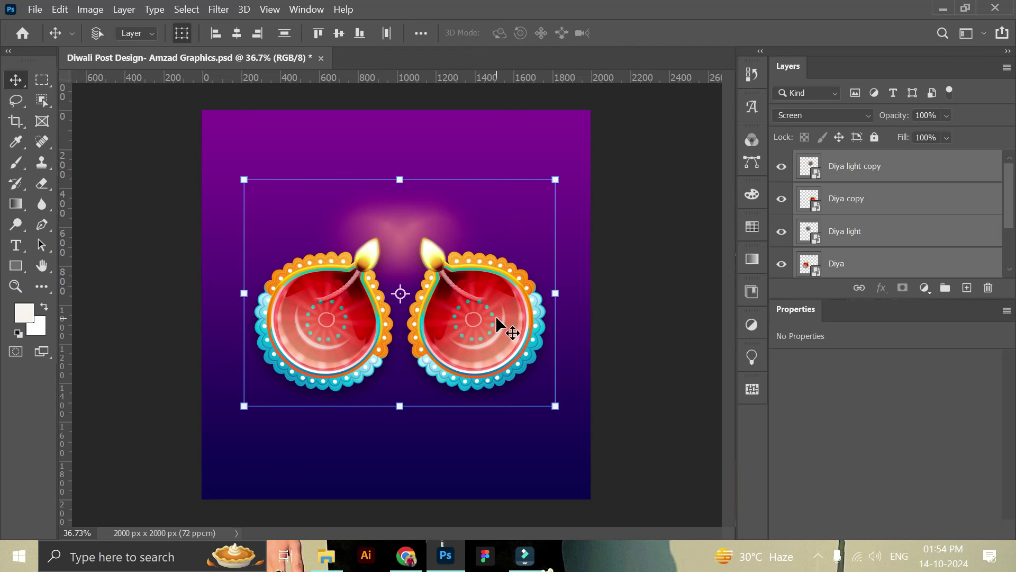
{"action": "left_click_drag", "start_coordinate": [496, 318], "coordinate": [515, 331]}
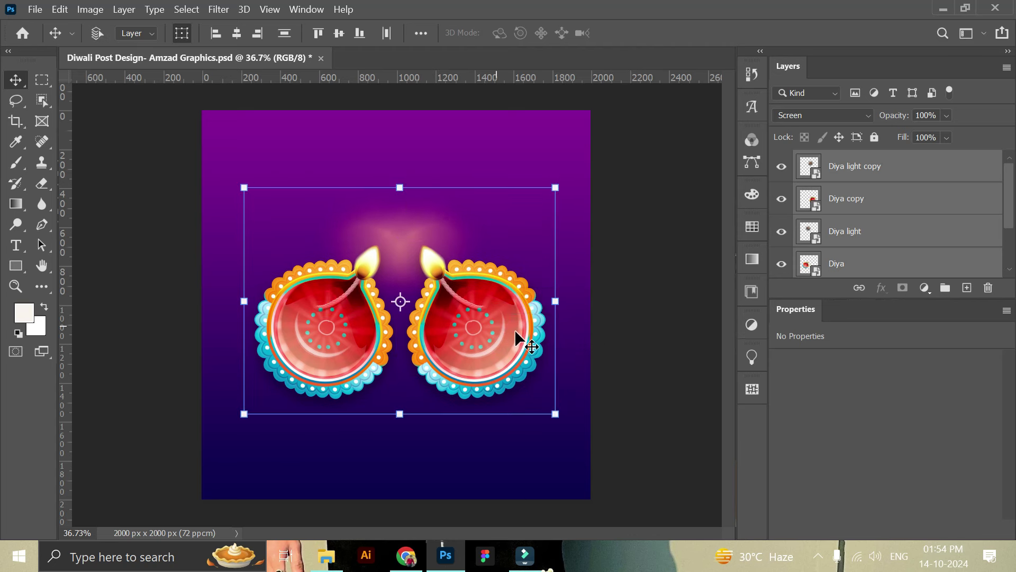
Type 'DIWALI' in white Cinzel Decorative Black, 72 pt, above the twin diyas
{"action": "left_click", "coordinate": [630, 335]}
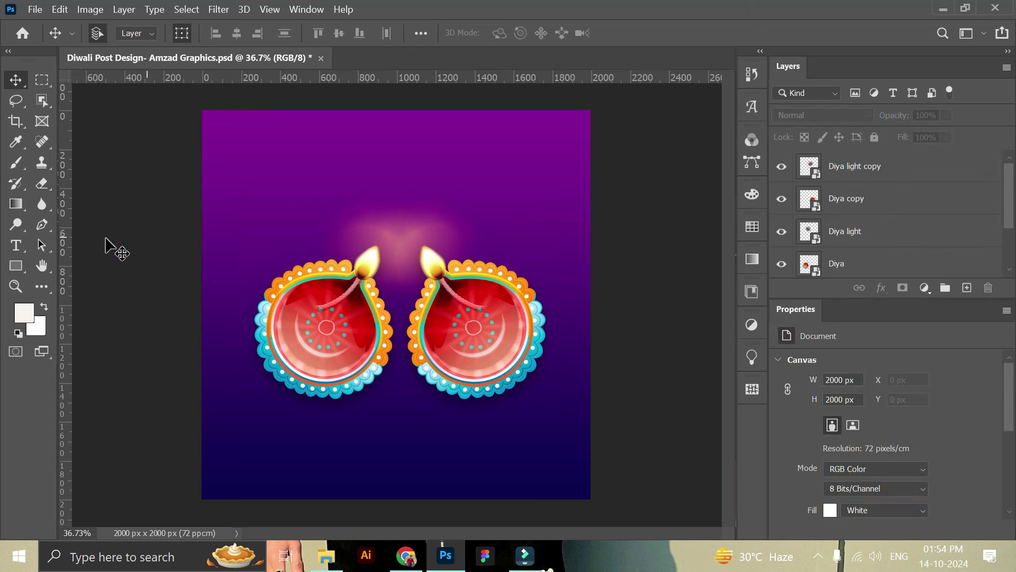
{"action": "left_click", "coordinate": [8, 246]}
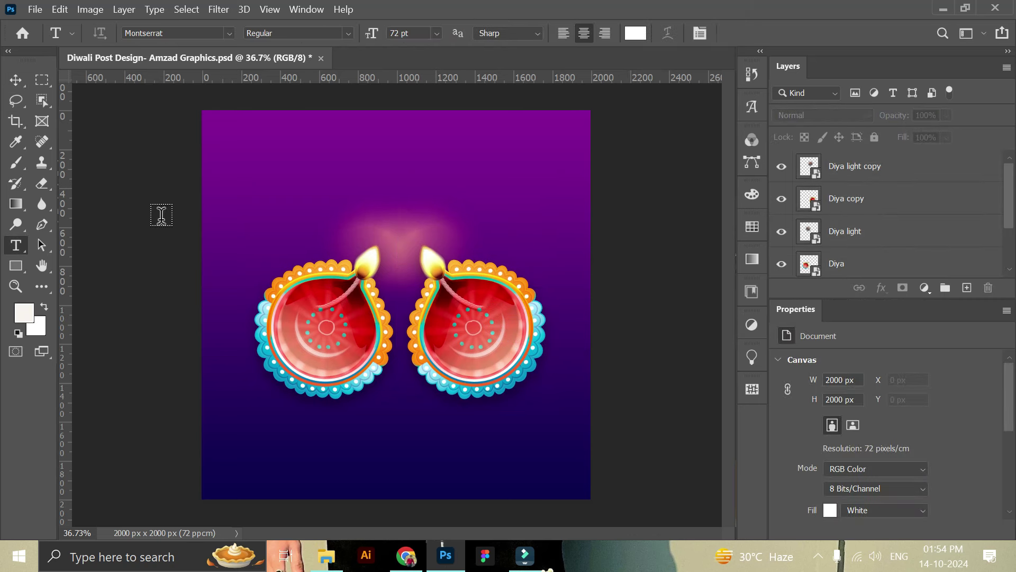
{"action": "left_click", "coordinate": [349, 185]}
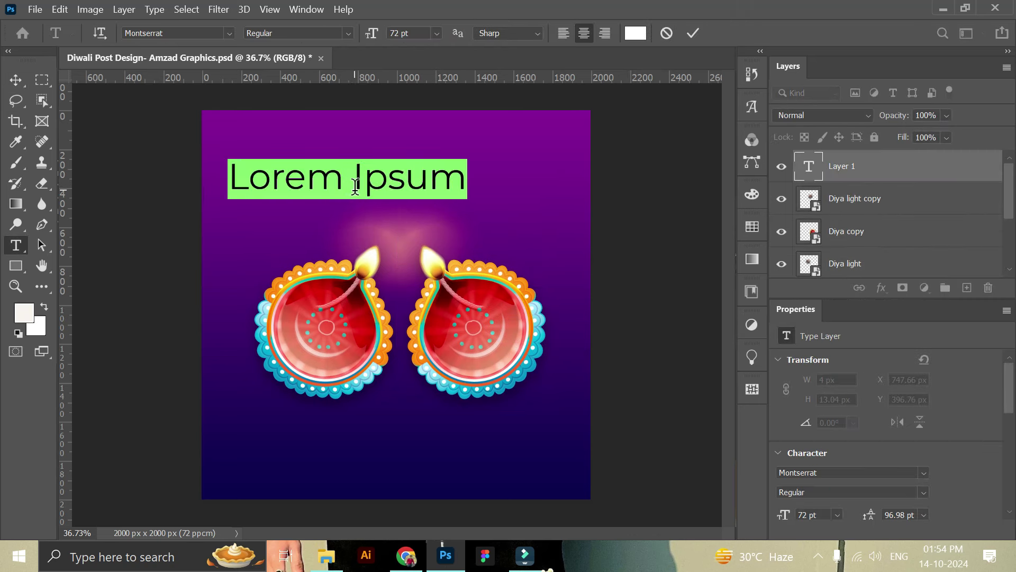
{"action": "left_click", "coordinate": [233, 37]}
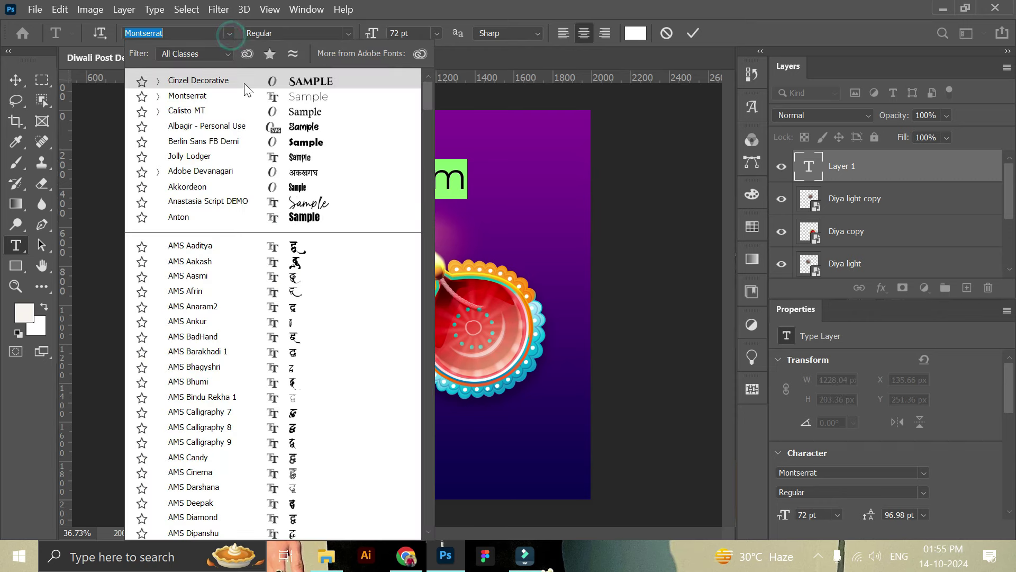
{"action": "left_click", "coordinate": [243, 82]}
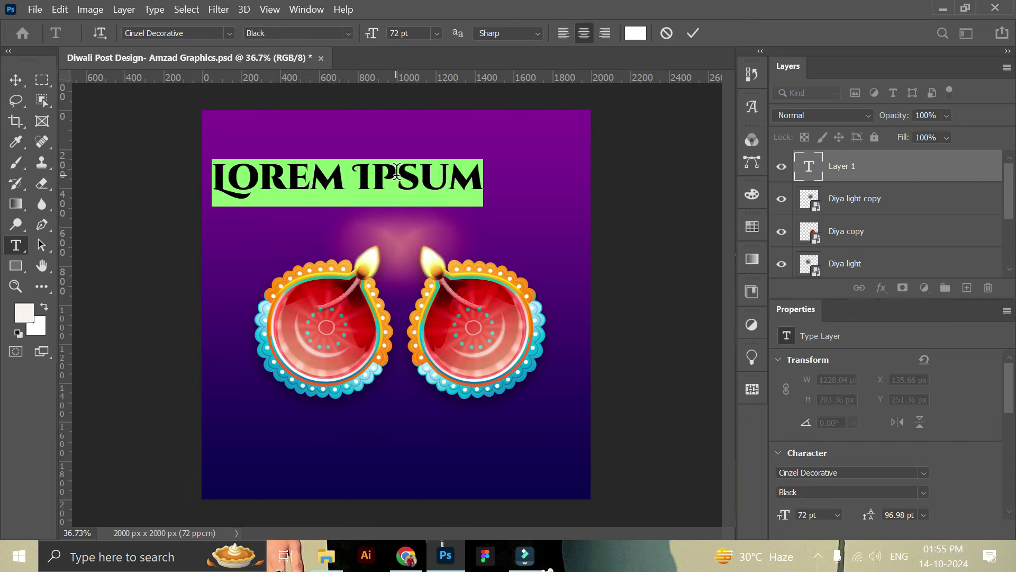
{"action": "type", "text": "DIWALI"}
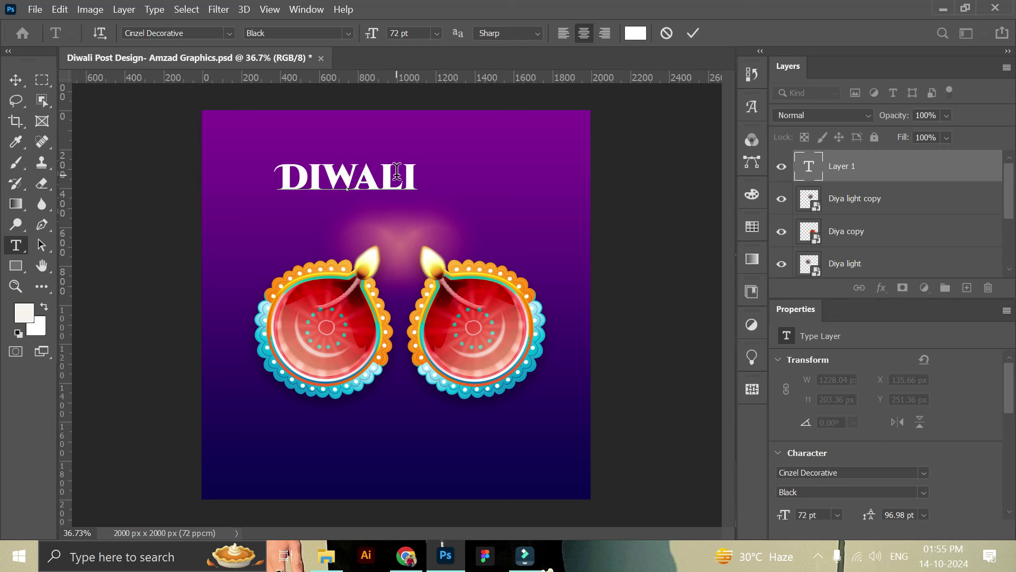
{"action": "left_click", "coordinate": [693, 34]}
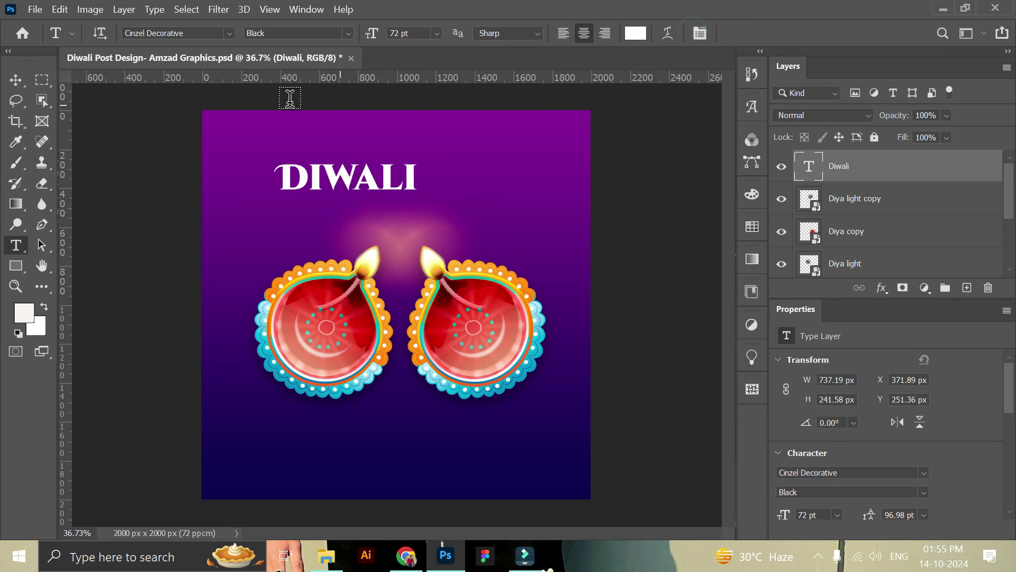
Scale DIWALI to about 135% (97.54 pt) and re-centre it above the diyas
{"action": "key", "text": "ctrl+t"}
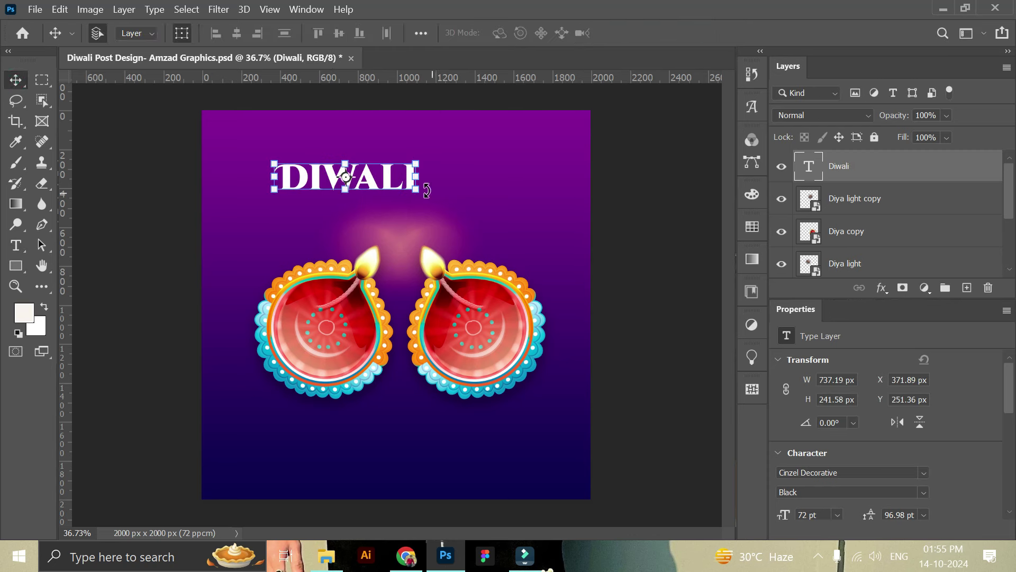
{"action": "left_click_drag", "start_coordinate": [417, 206], "coordinate": [461, 223]}
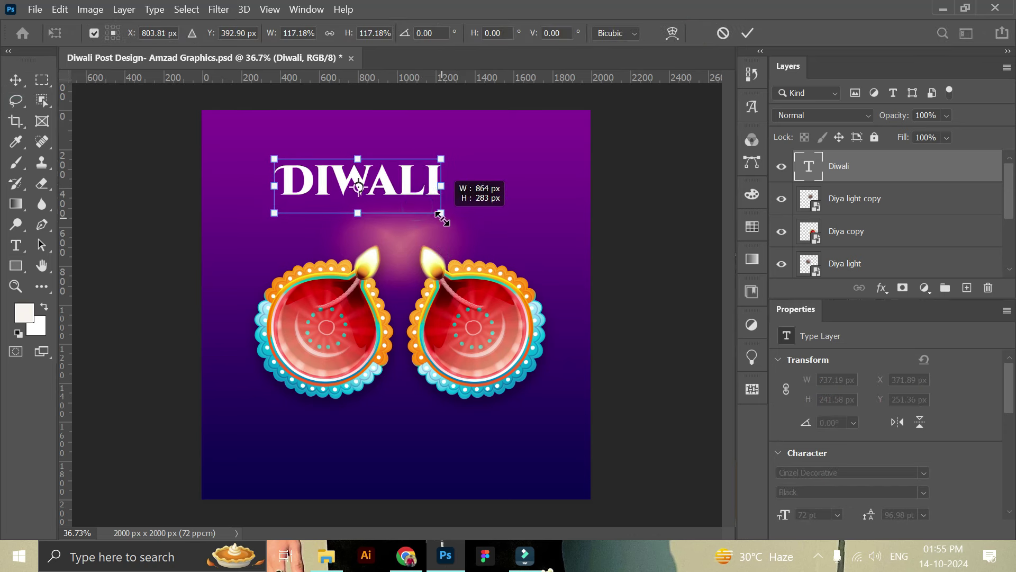
{"action": "left_click_drag", "start_coordinate": [460, 224], "coordinate": [472, 227]}
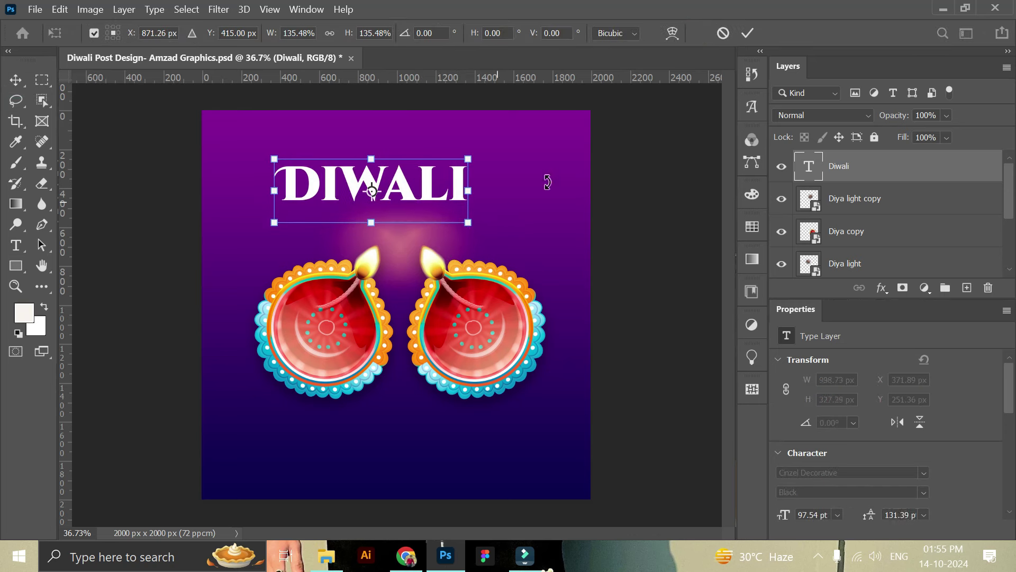
{"action": "key", "text": "Return"}
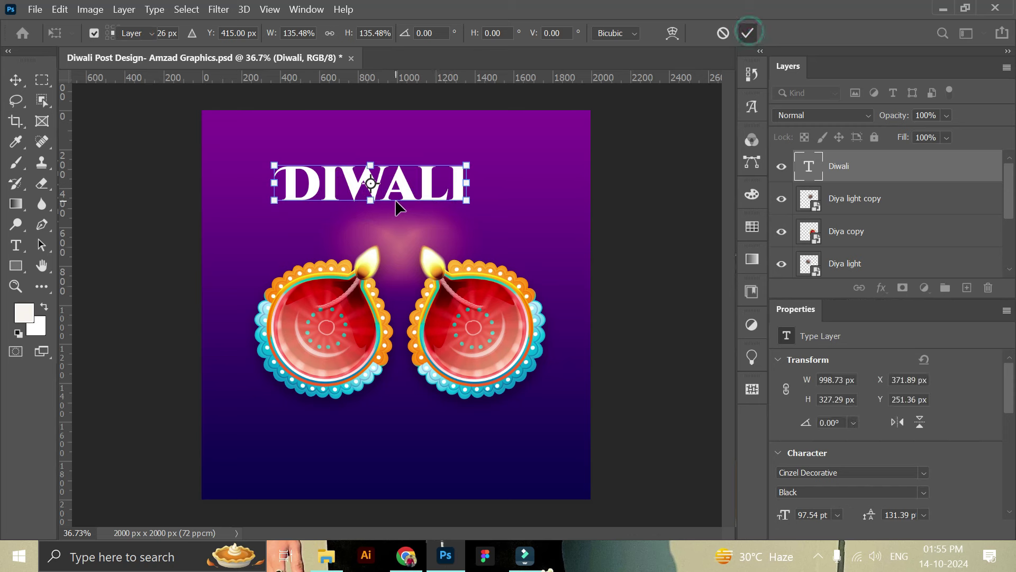
{"action": "left_click_drag", "start_coordinate": [408, 196], "coordinate": [433, 202]}
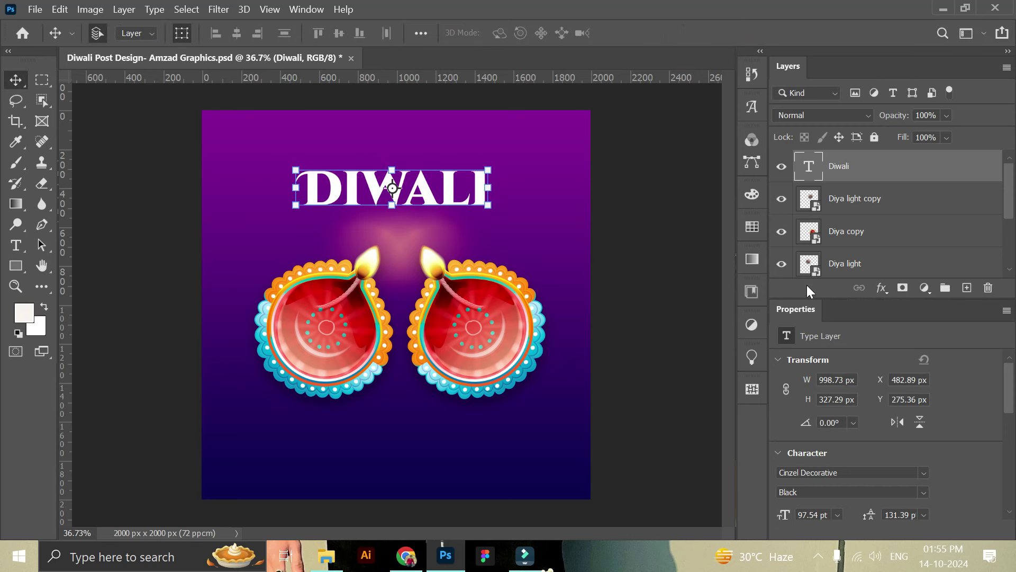
{"action": "left_click", "coordinate": [881, 288]}
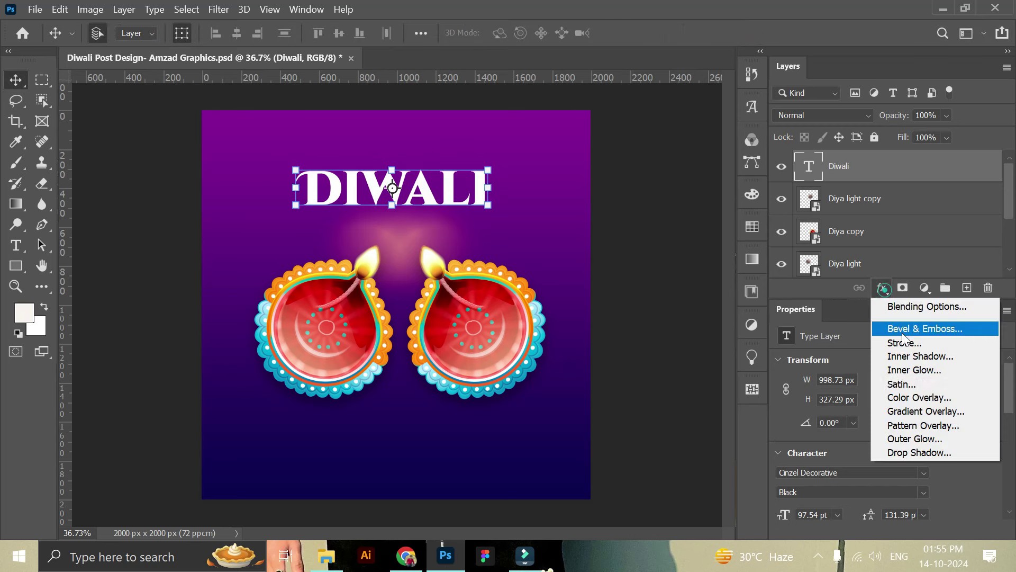
Give DIWALI a drop shadow with 21% opacity, 6 px distance and 7 px size
{"action": "left_click", "coordinate": [924, 452]}
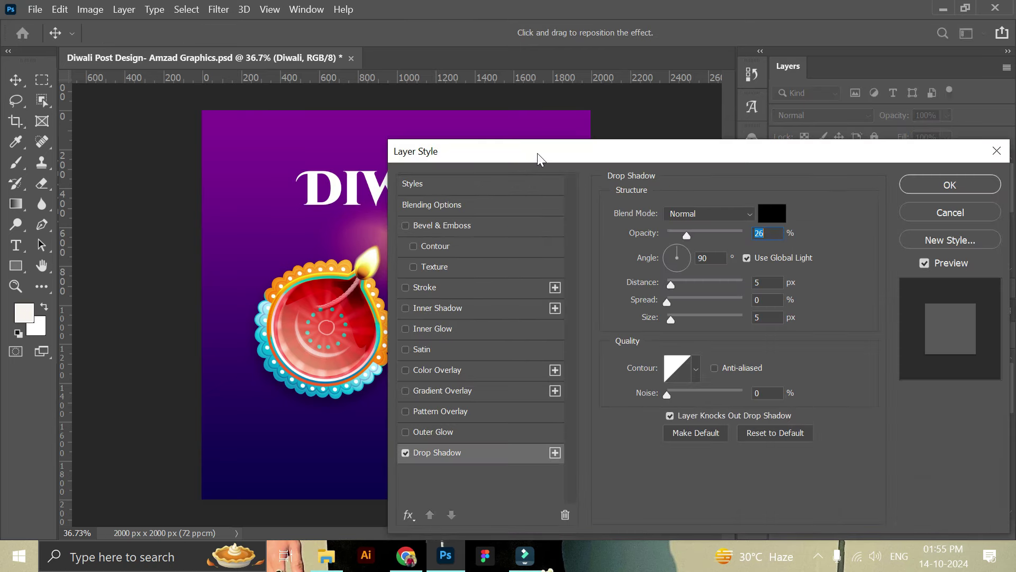
{"action": "left_click_drag", "start_coordinate": [538, 153], "coordinate": [625, 182]}
{"action": "left_click_drag", "start_coordinate": [778, 262], "coordinate": [771, 263]}
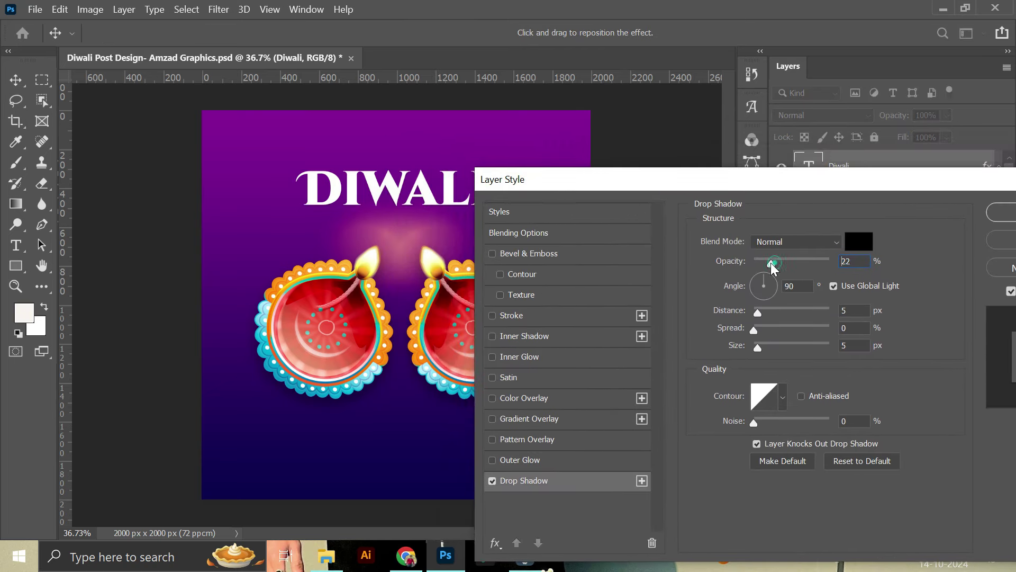
{"action": "left_click_drag", "start_coordinate": [758, 314], "coordinate": [759, 313]}
{"action": "left_click_drag", "start_coordinate": [758, 351], "coordinate": [763, 351]}
{"action": "left_click_drag", "start_coordinate": [964, 179], "coordinate": [880, 179]}
{"action": "left_click", "coordinate": [935, 213]}
Enlarge DIWALI to about 104% (101.77 pt) and nudge it back to centre
{"action": "left_click", "coordinate": [630, 185]}
{"action": "left_click", "coordinate": [442, 201]}
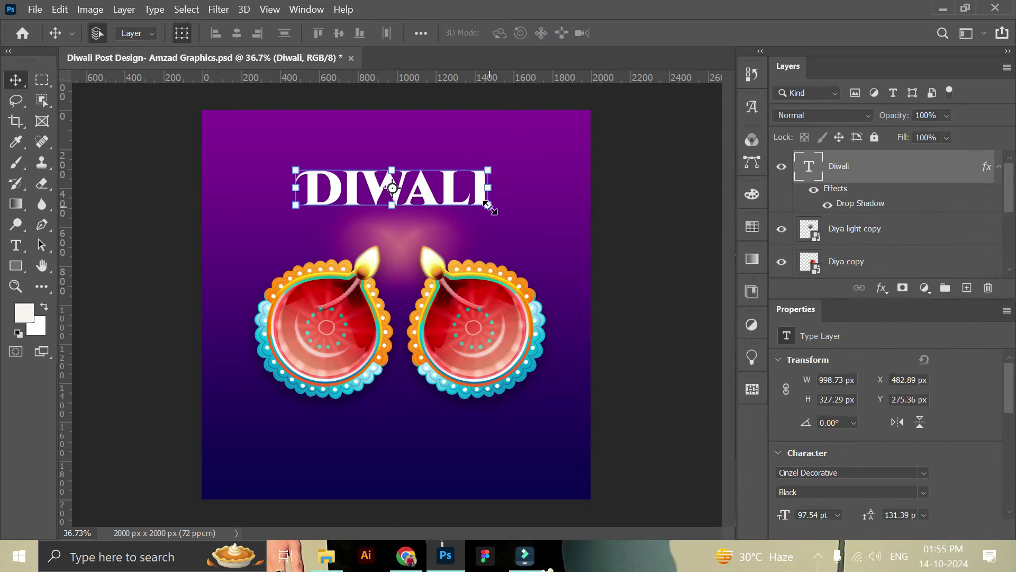
{"action": "left_click_drag", "start_coordinate": [488, 204], "coordinate": [498, 229]}
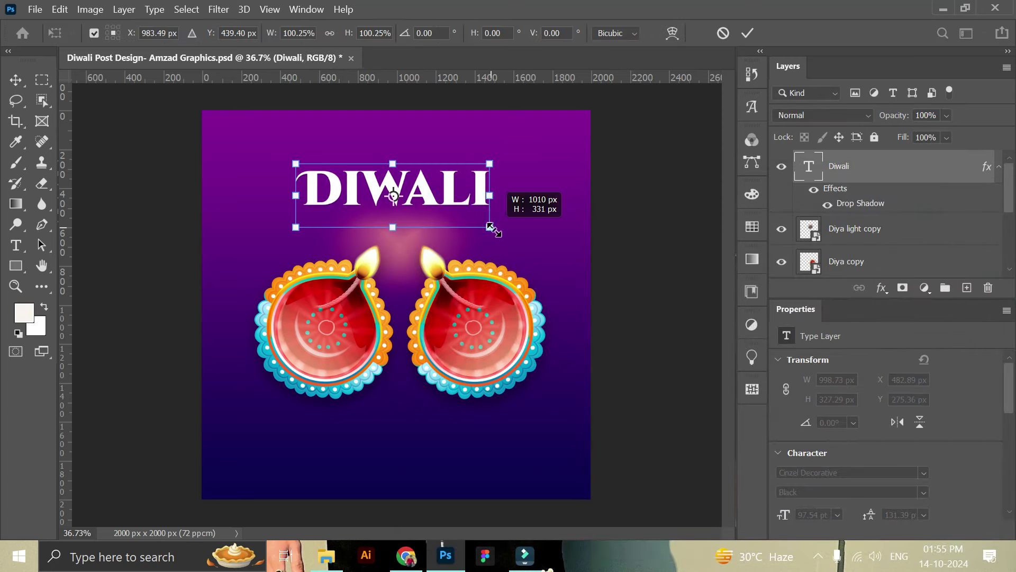
{"action": "left_click", "coordinate": [747, 33]}
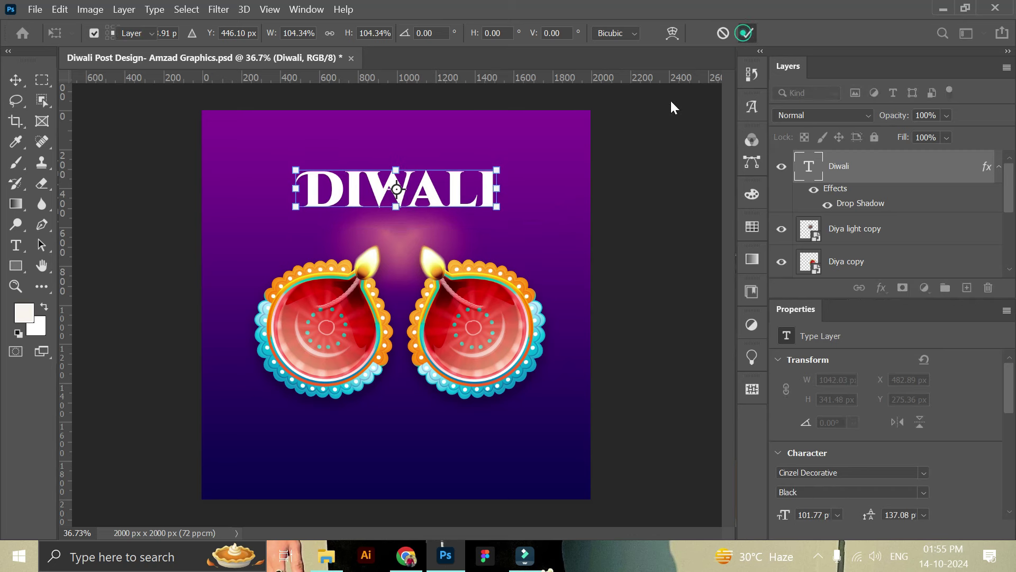
{"action": "left_click_drag", "start_coordinate": [450, 200], "coordinate": [451, 196]}
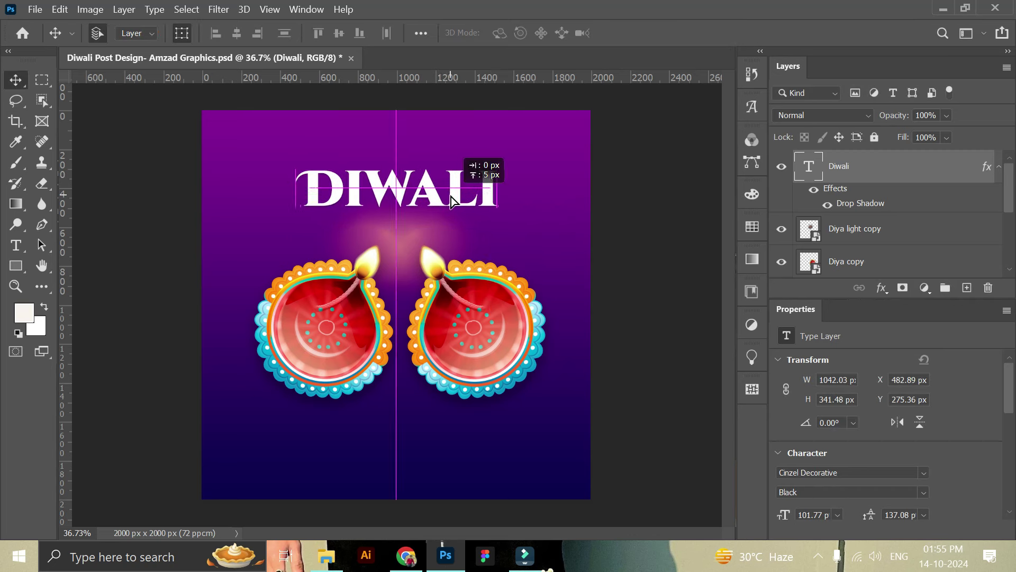
{"action": "left_click", "coordinate": [655, 248]}
Type 'HAPPY' in Cinzel Decorative Black, 72 pt, and move it just above DIWALI
{"action": "key", "text": "t"}
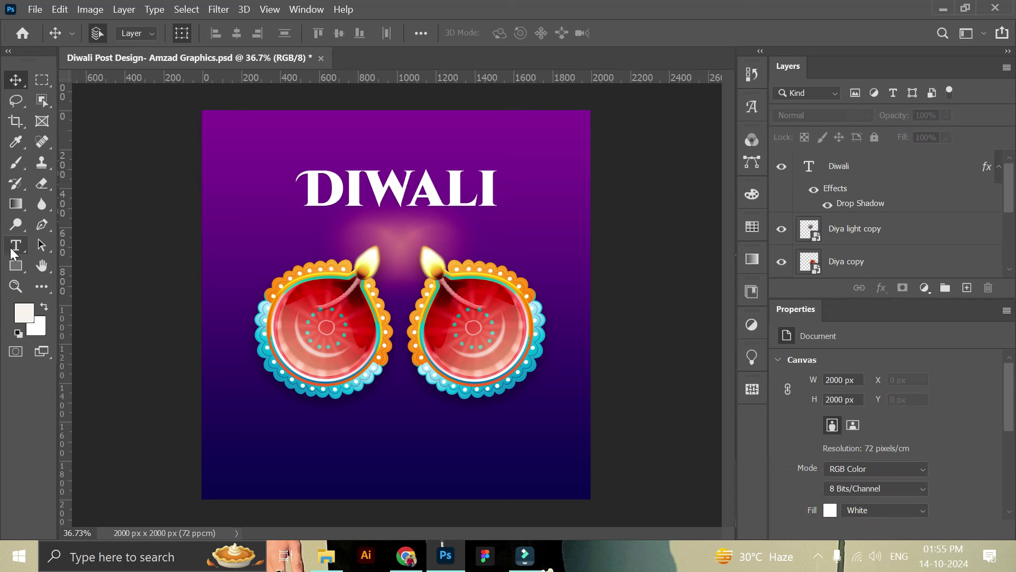
{"action": "left_click", "coordinate": [338, 140]}
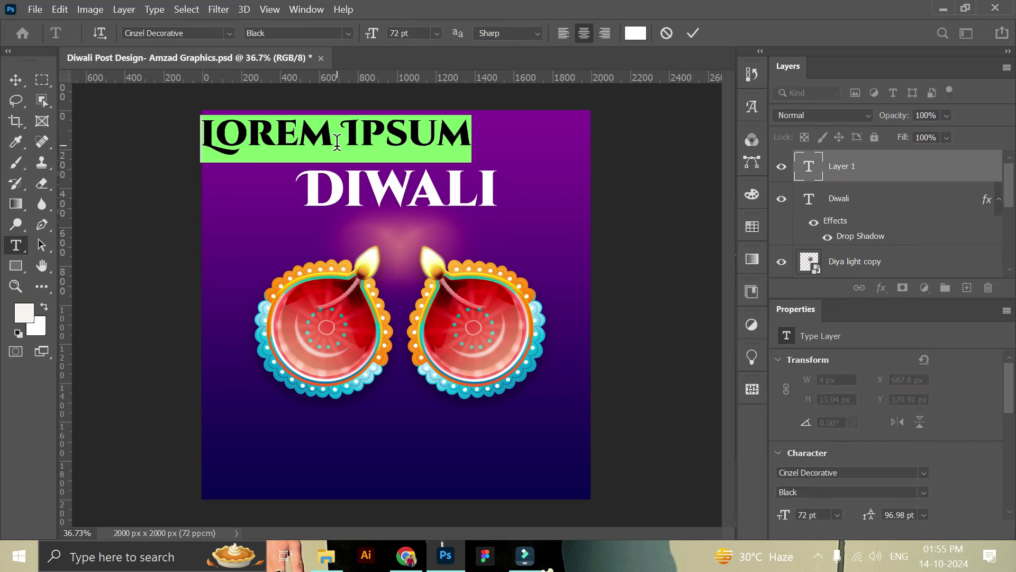
{"action": "type", "text": "HAPPY"}
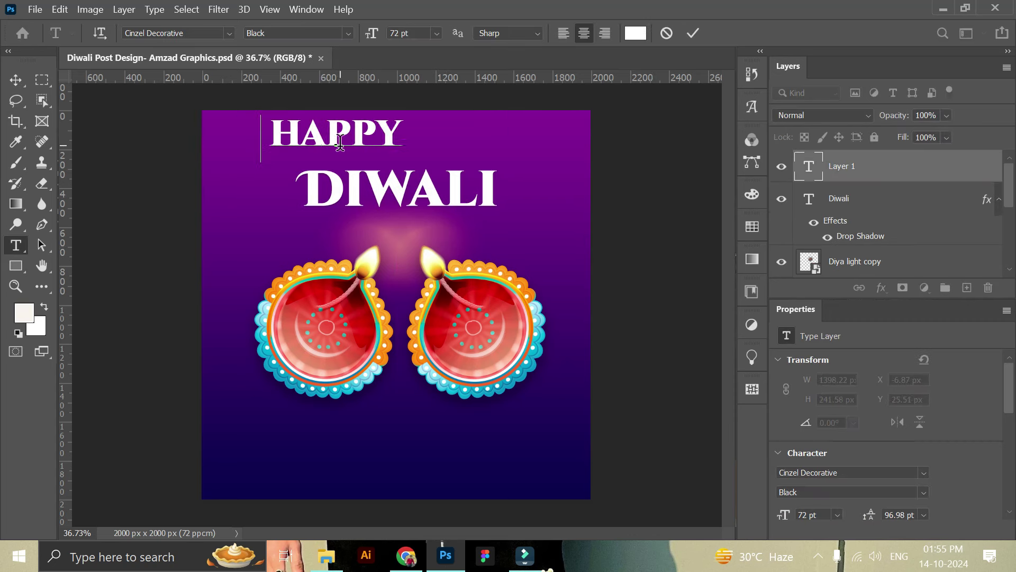
{"action": "left_click", "coordinate": [694, 33]}
{"action": "left_click", "coordinate": [19, 79]}
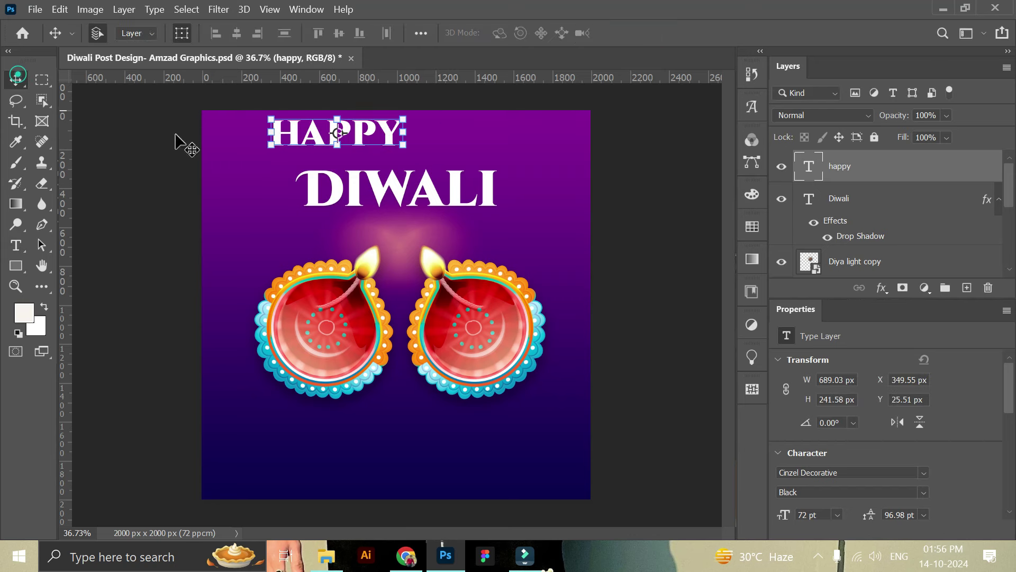
{"action": "left_click_drag", "start_coordinate": [369, 136], "coordinate": [437, 154]}
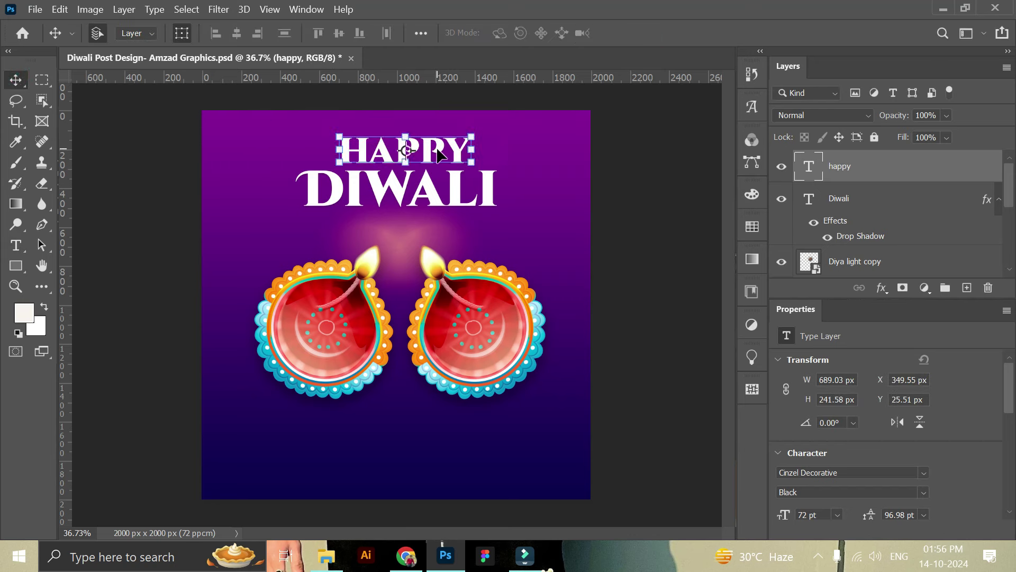
{"action": "scroll", "coordinate": [872, 419], "scroll_direction": "down", "scroll_amount": 1}
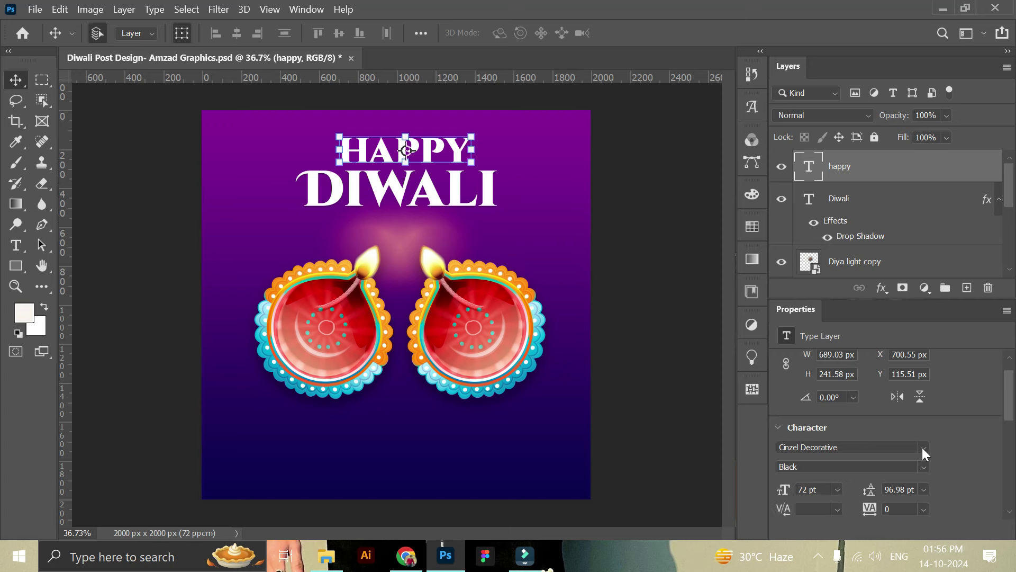
Change the HAPPY font to Montserrat Regular
{"action": "left_click", "coordinate": [923, 454]}
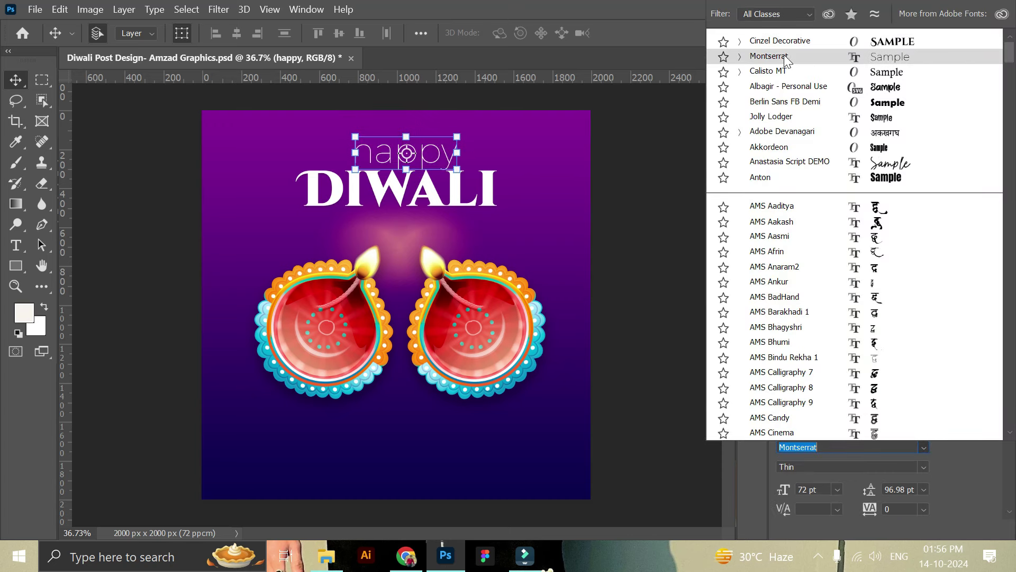
{"action": "left_click", "coordinate": [783, 57]}
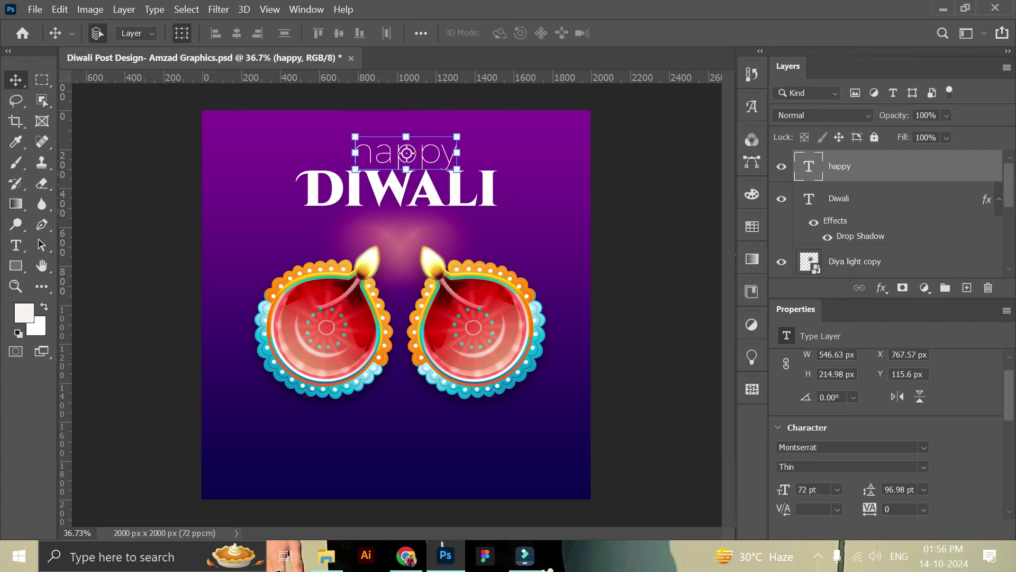
{"action": "left_click", "coordinate": [923, 467]}
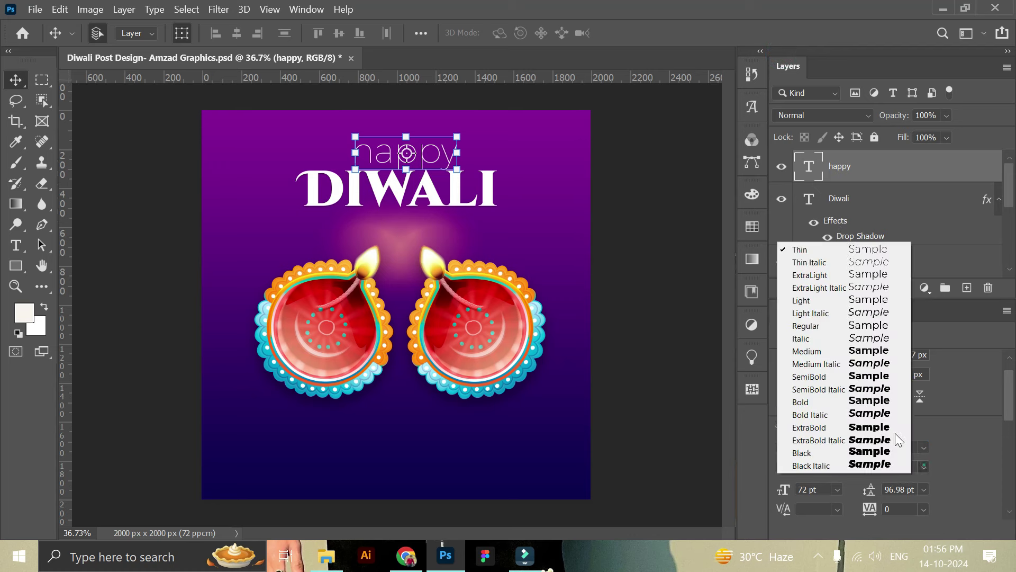
{"action": "left_click", "coordinate": [824, 325]}
Turn on All Caps and set HAPPY's tracking to 200, then start scaling it to about 50%
{"action": "scroll", "coordinate": [903, 439], "scroll_direction": "down", "scroll_amount": 2}
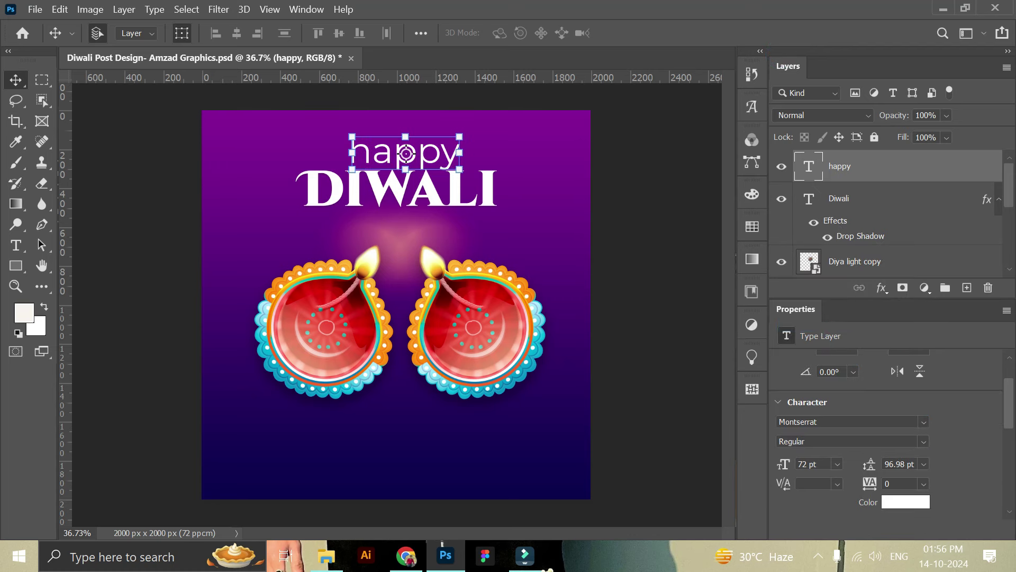
{"action": "scroll", "coordinate": [873, 450], "scroll_direction": "down", "scroll_amount": 2}
{"action": "scroll", "coordinate": [849, 461], "scroll_direction": "down", "scroll_amount": 2}
{"action": "scroll", "coordinate": [821, 447], "scroll_direction": "down", "scroll_amount": 1}
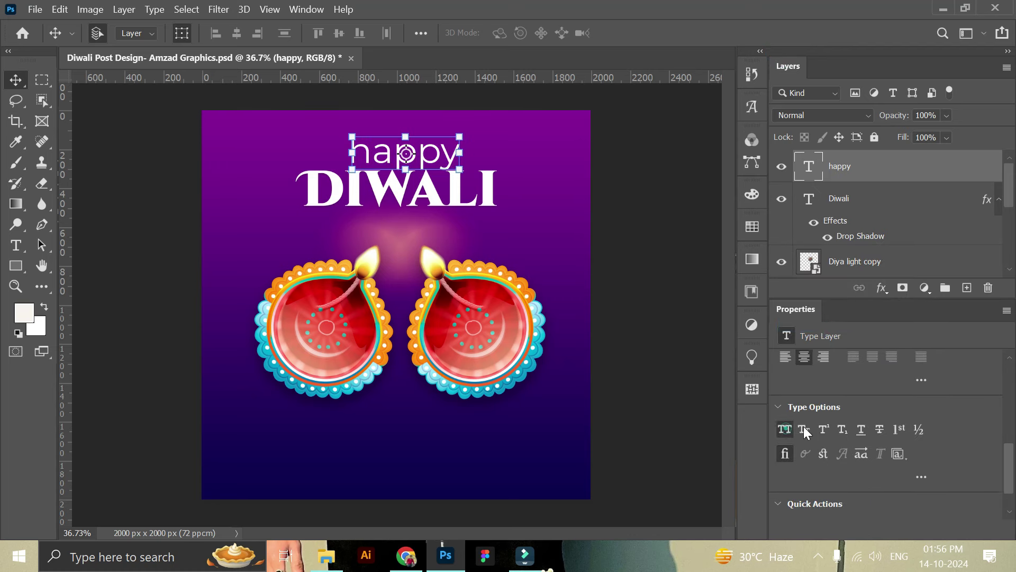
{"action": "left_click", "coordinate": [803, 429]}
{"action": "scroll", "coordinate": [885, 413], "scroll_direction": "up", "scroll_amount": 1}
{"action": "scroll", "coordinate": [886, 413], "scroll_direction": "up", "scroll_amount": 1}
{"action": "scroll", "coordinate": [924, 409], "scroll_direction": "up", "scroll_amount": 2}
{"action": "left_click", "coordinate": [922, 408]}
{"action": "left_click", "coordinate": [910, 400]}
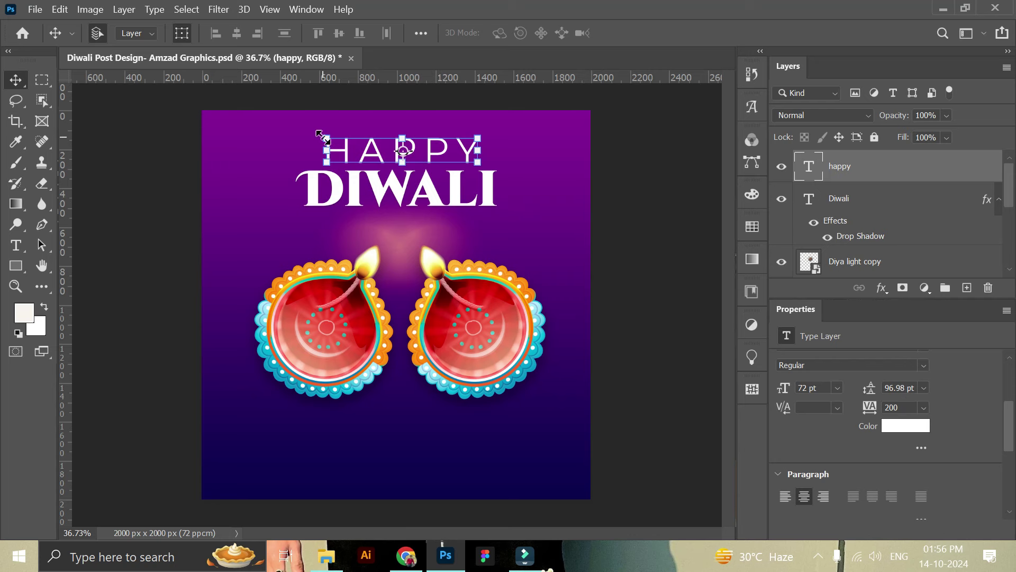
{"action": "left_click_drag", "start_coordinate": [324, 136], "coordinate": [401, 154]}
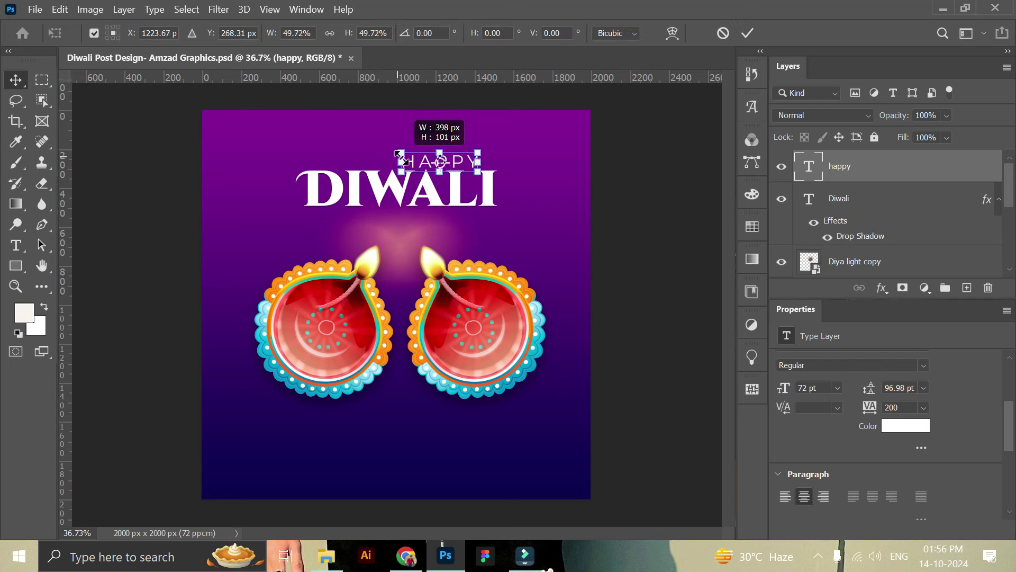
Shrink HAPPY a bit more and move it left above the DIWALI title
{"action": "left_click_drag", "start_coordinate": [401, 155], "coordinate": [405, 157]}
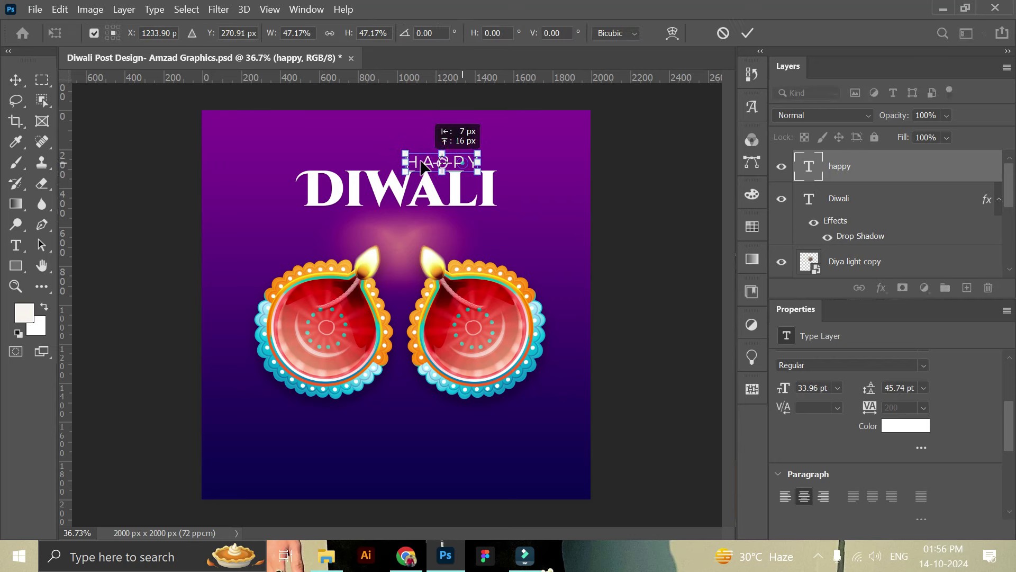
{"action": "left_click_drag", "start_coordinate": [466, 168], "coordinate": [428, 168]}
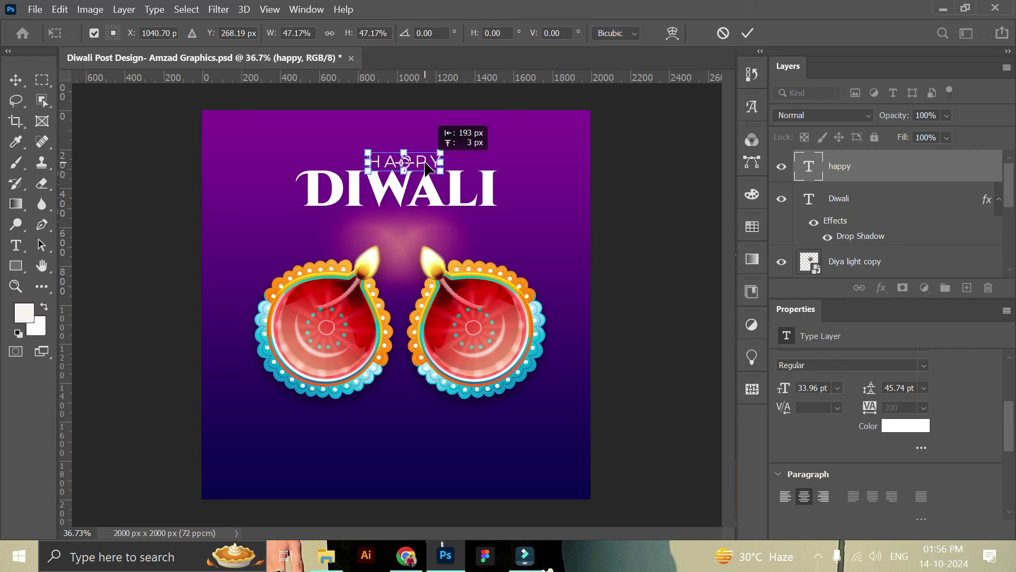
{"action": "left_click", "coordinate": [749, 33]}
{"action": "left_click", "coordinate": [848, 197], "text": "shift"}
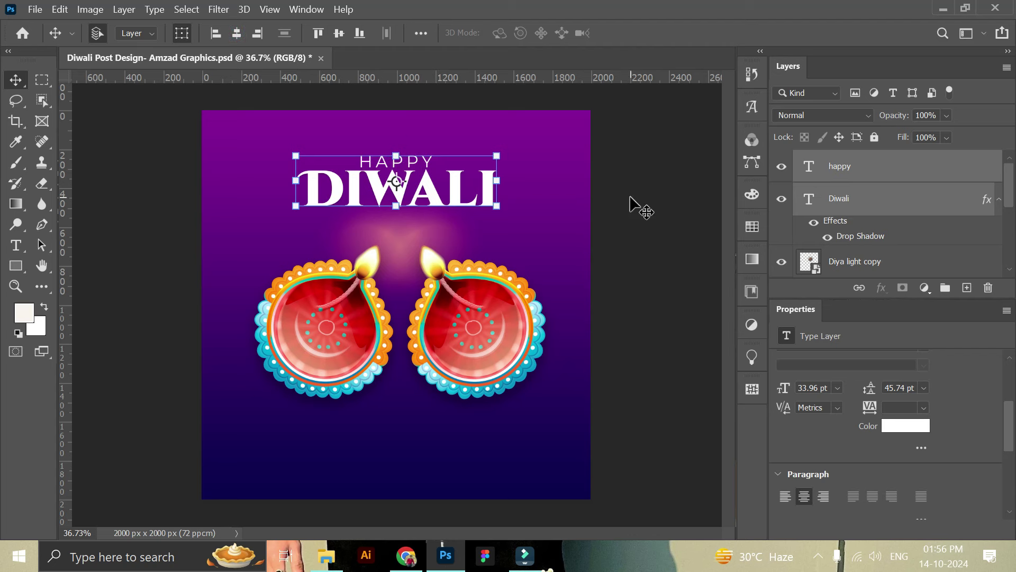
{"action": "left_click", "coordinate": [630, 197]}
Scale HAPPY to about 81% (27.46 pt) and align its horizontal centre with DIWALI
{"action": "left_click", "coordinate": [421, 162]}
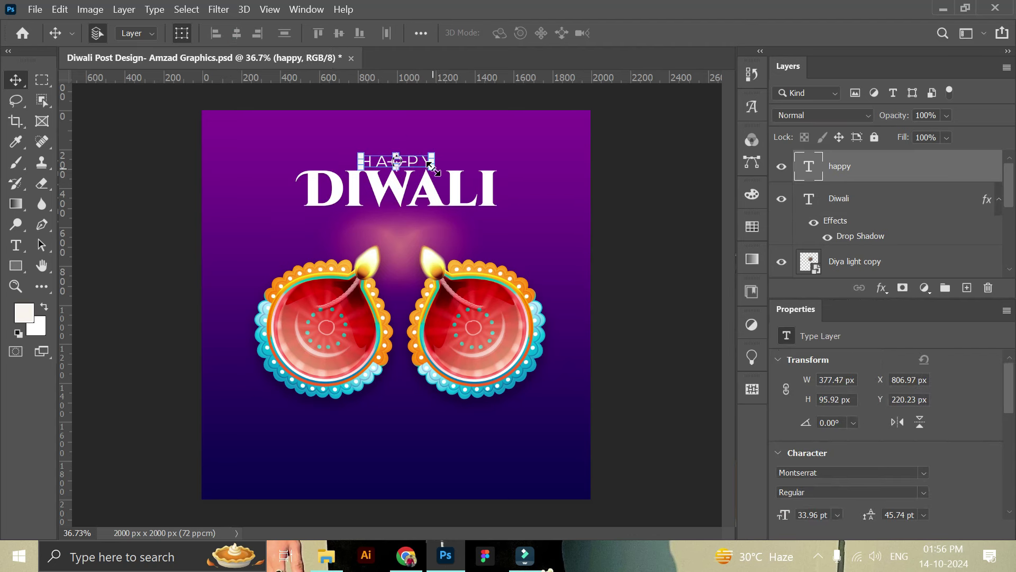
{"action": "left_click", "coordinate": [430, 166]}
{"action": "left_click_drag", "start_coordinate": [431, 172], "coordinate": [418, 165]}
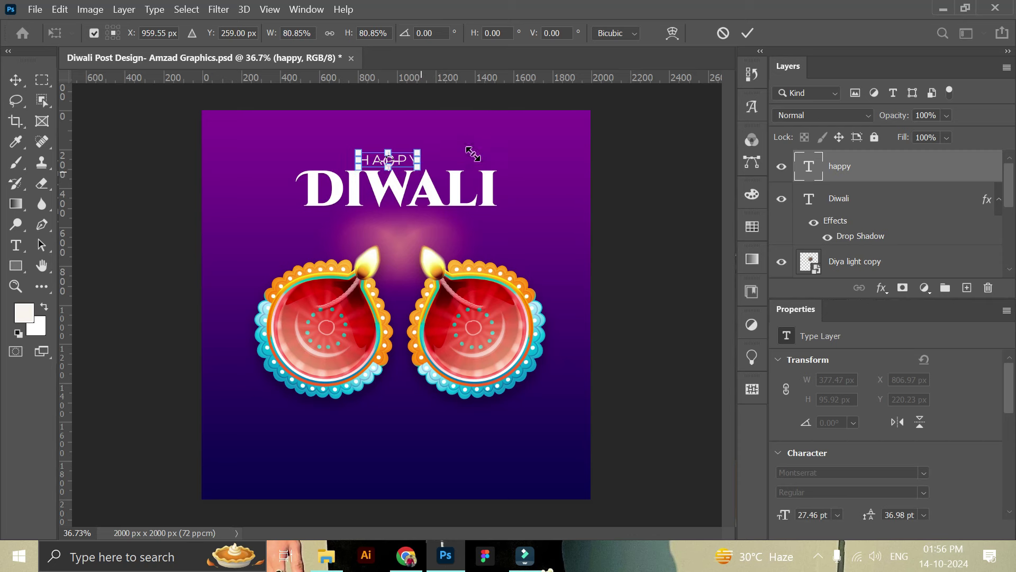
{"action": "left_click", "coordinate": [748, 33]}
{"action": "left_click", "coordinate": [841, 199], "text": "shift"}
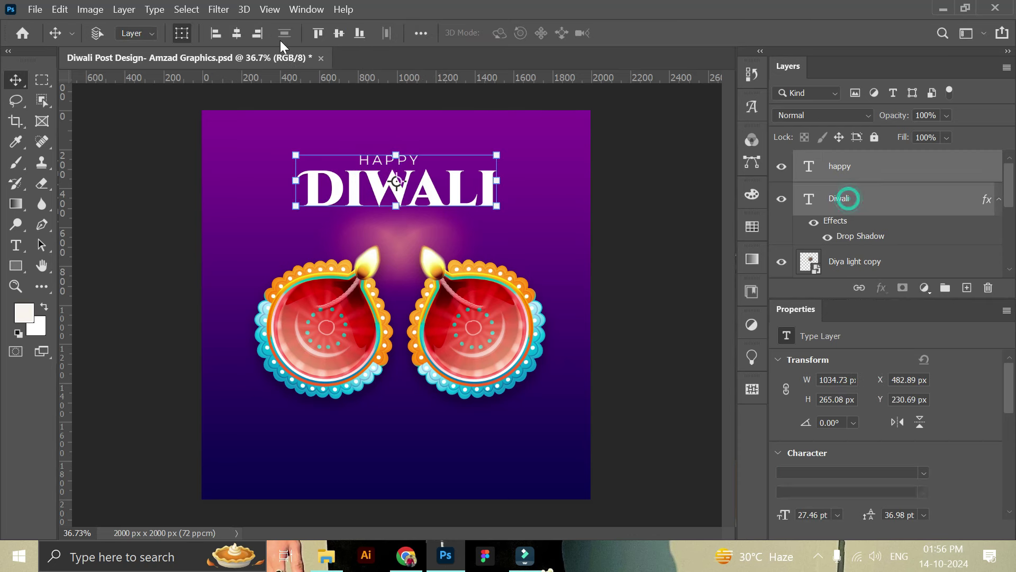
{"action": "left_click", "coordinate": [237, 33]}
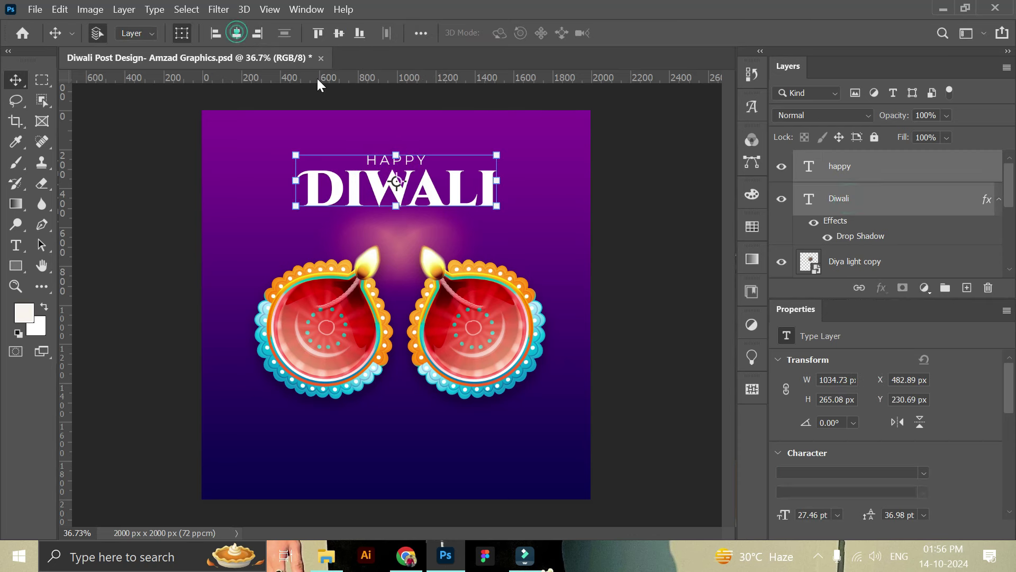
{"action": "left_click", "coordinate": [675, 201]}
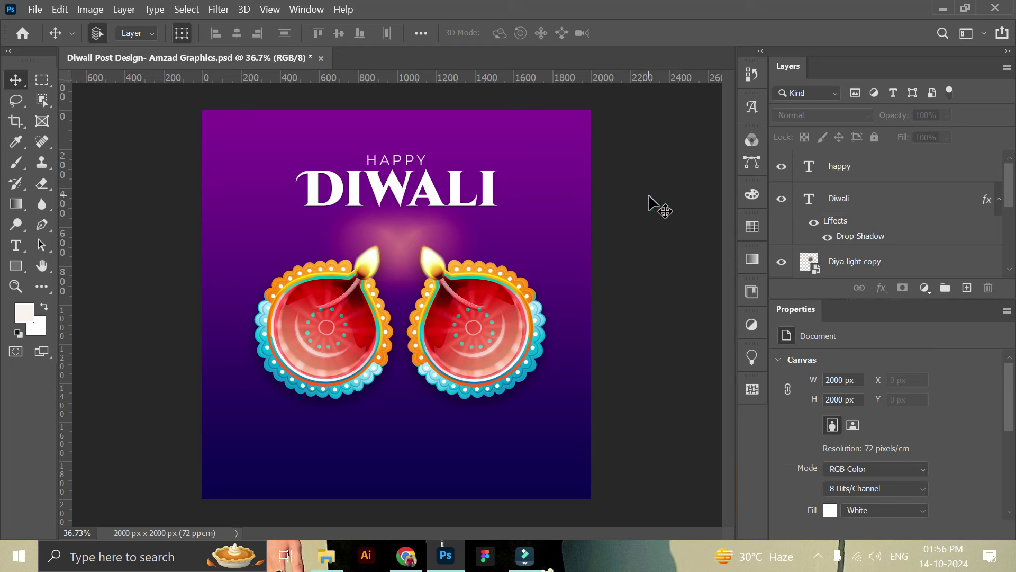
Duplicate the HAPPY text below DIWALI and retype it as 'FESTIVAL OF LIGHTS'
{"action": "left_click_drag", "start_coordinate": [882, 165], "coordinate": [967, 288]}
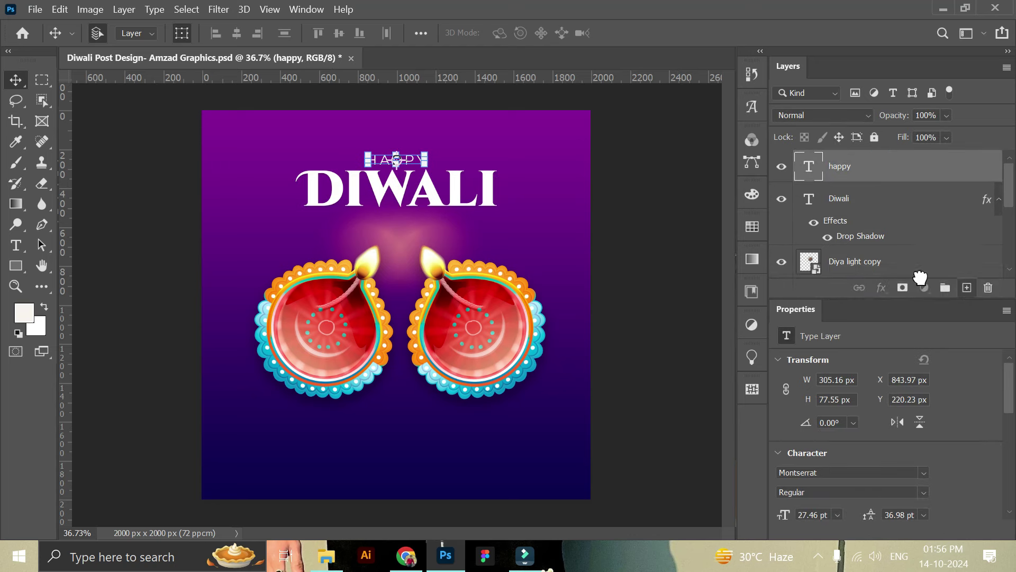
{"action": "left_click_drag", "start_coordinate": [411, 167], "coordinate": [412, 220]}
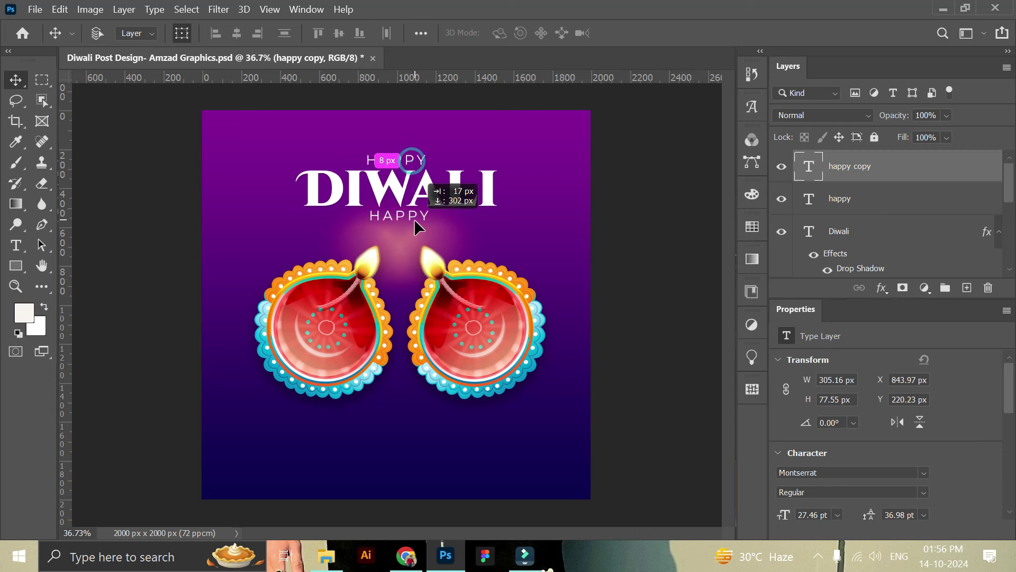
{"action": "double_click", "coordinate": [412, 219]}
{"action": "left_click", "coordinate": [413, 217]}
{"action": "key", "text": "ctrl+a"}
{"action": "type", "text": "FES"}
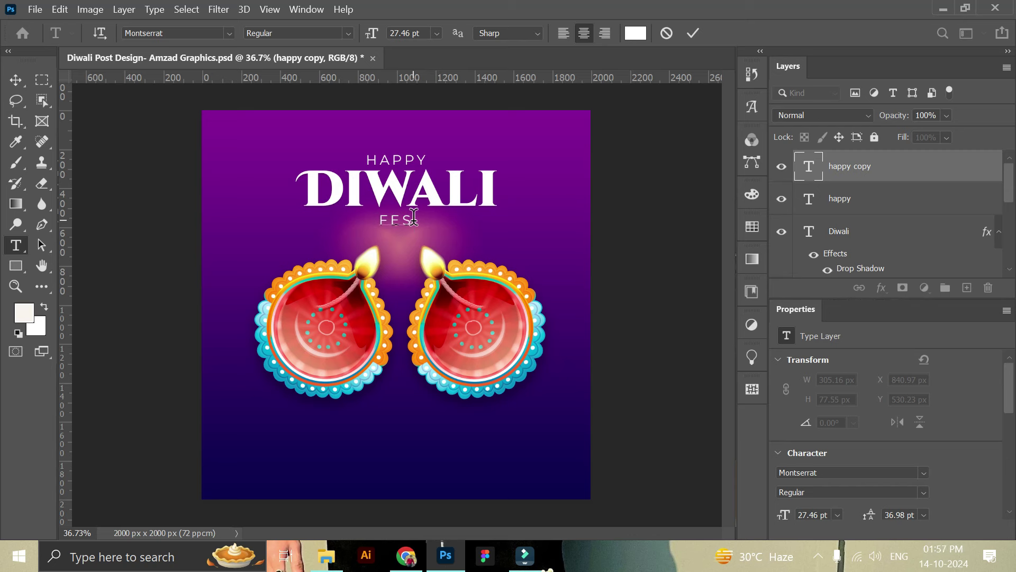
{"action": "type", "text": "TIVAL OF"}
{"action": "type", "text": " LIGHT"}
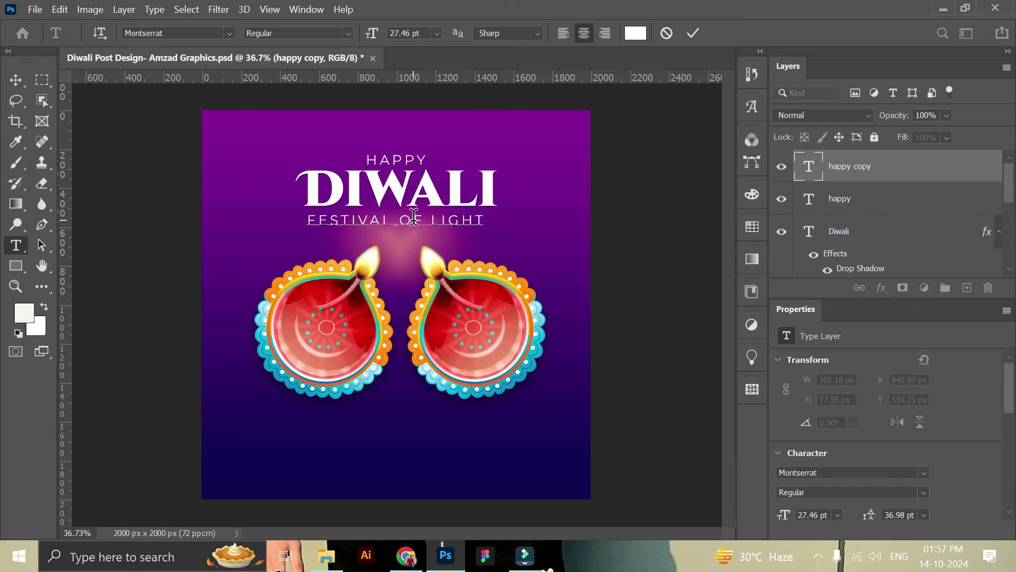
{"action": "type", "text": "S"}
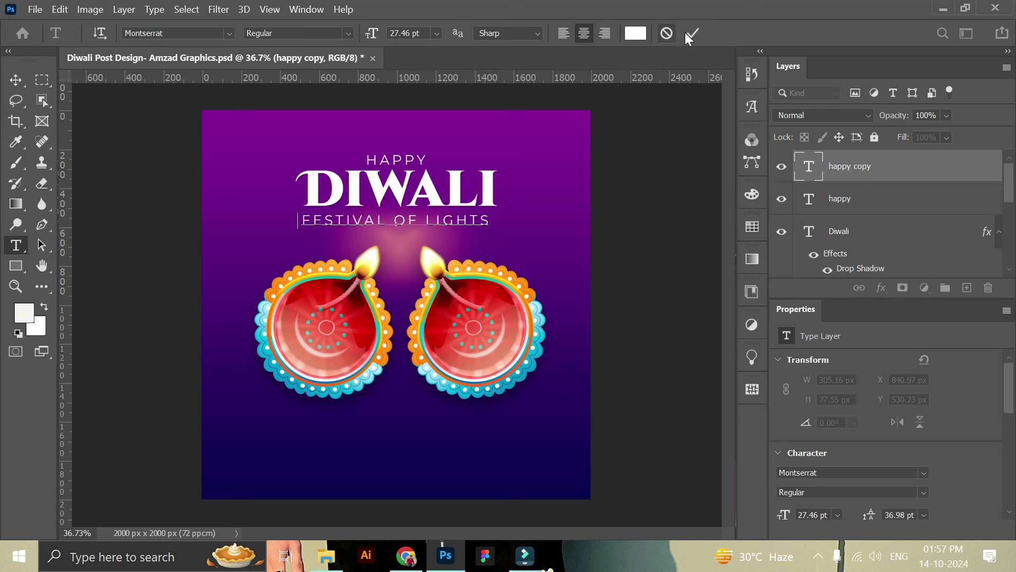
{"action": "left_click", "coordinate": [688, 33]}
Set FESTIVAL OF LIGHTS to Medium weight, shrink it and place it under DIWALI
{"action": "key", "text": "v"}
{"action": "left_click", "coordinate": [924, 492]}
{"action": "left_click", "coordinate": [848, 377]}
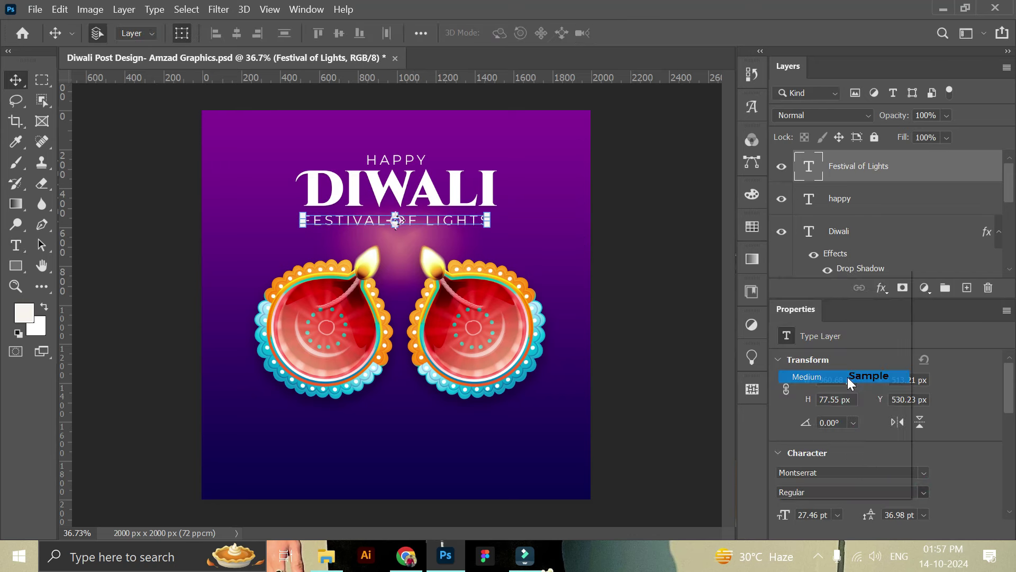
{"action": "left_click_drag", "start_coordinate": [484, 226], "coordinate": [442, 228]}
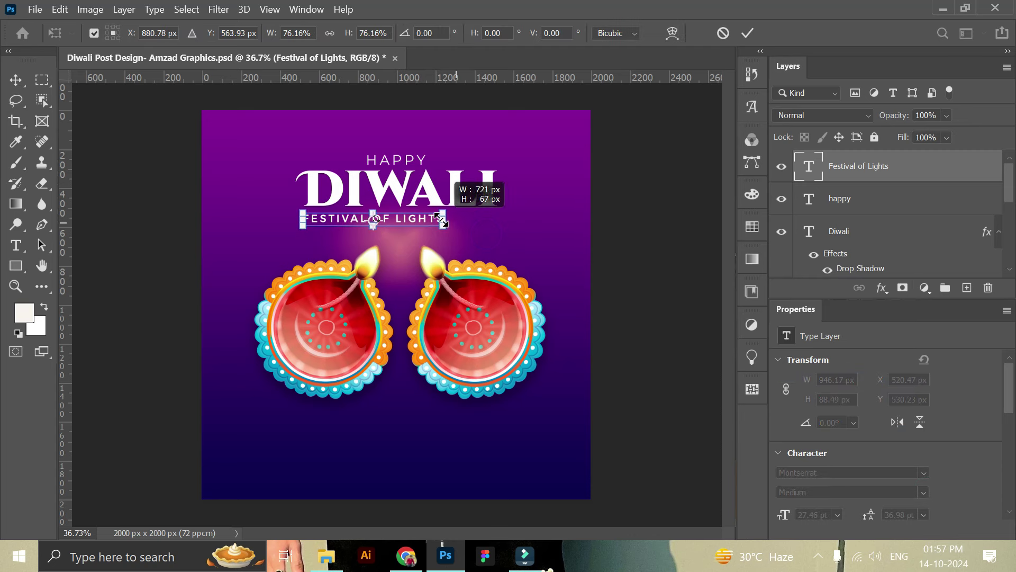
{"action": "left_click", "coordinate": [748, 34]}
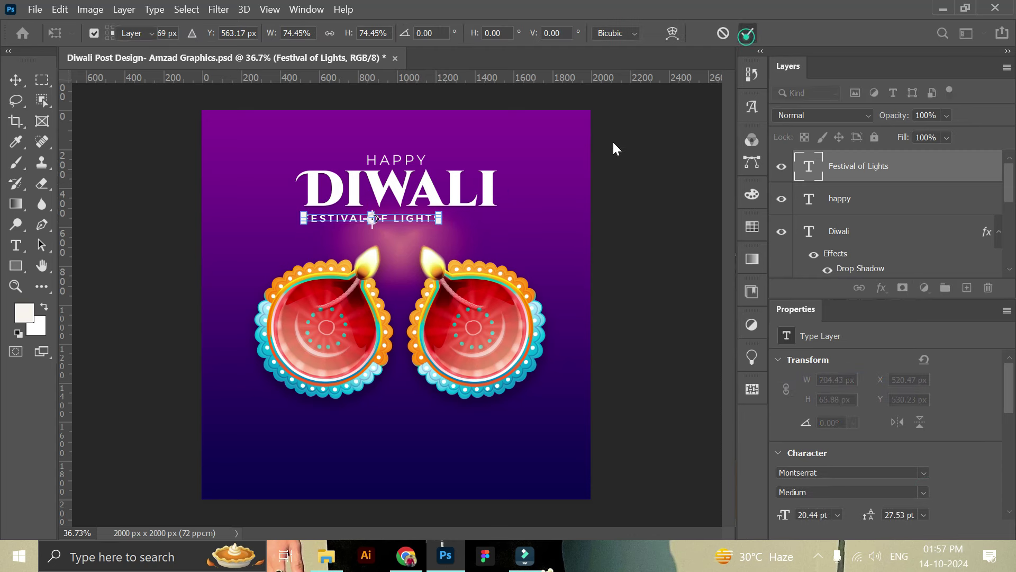
{"action": "mouse_move", "coordinate": [420, 218]}
{"action": "left_mouse_down"}
{"action": "mouse_move", "coordinate": [454, 217]}
{"action": "mouse_move", "coordinate": [445, 223]}
{"action": "left_mouse_up"}
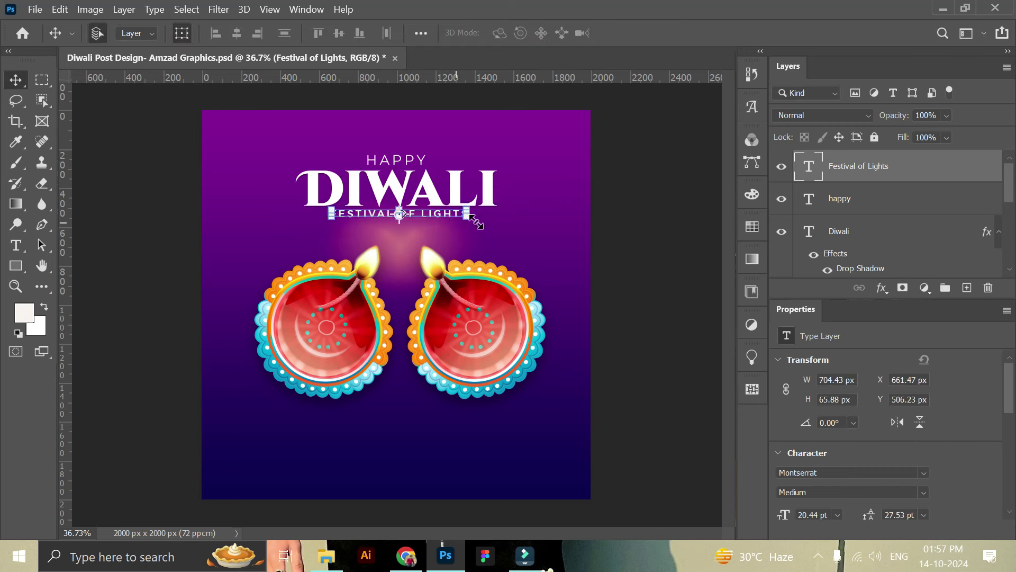
Align the three title lines' horizontal centres, then drag the Light Pattern image onto the poster
{"action": "left_click", "coordinate": [869, 201], "text": "shift"}
{"action": "left_click", "coordinate": [859, 234], "text": "shift"}
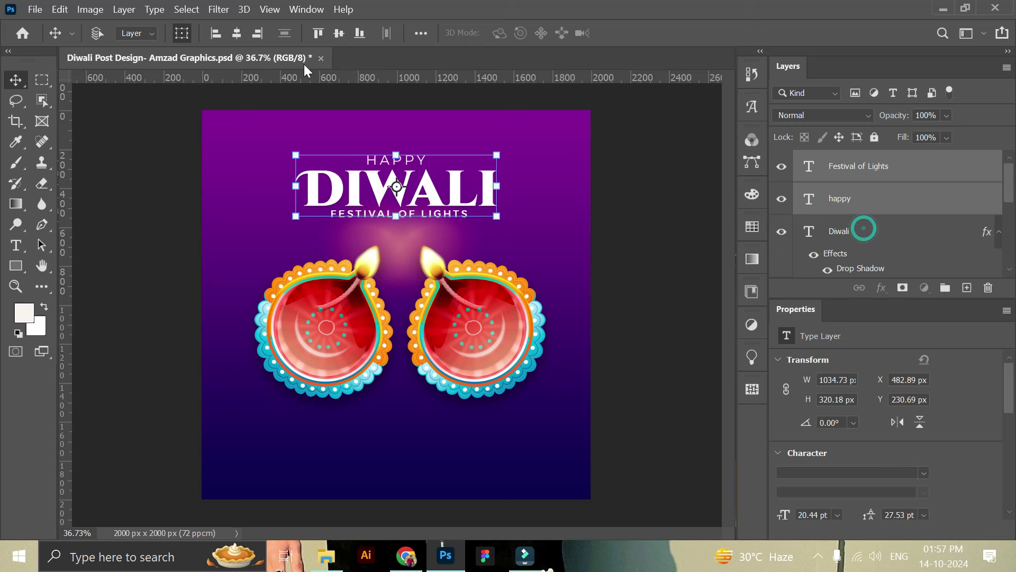
{"action": "left_click", "coordinate": [238, 34]}
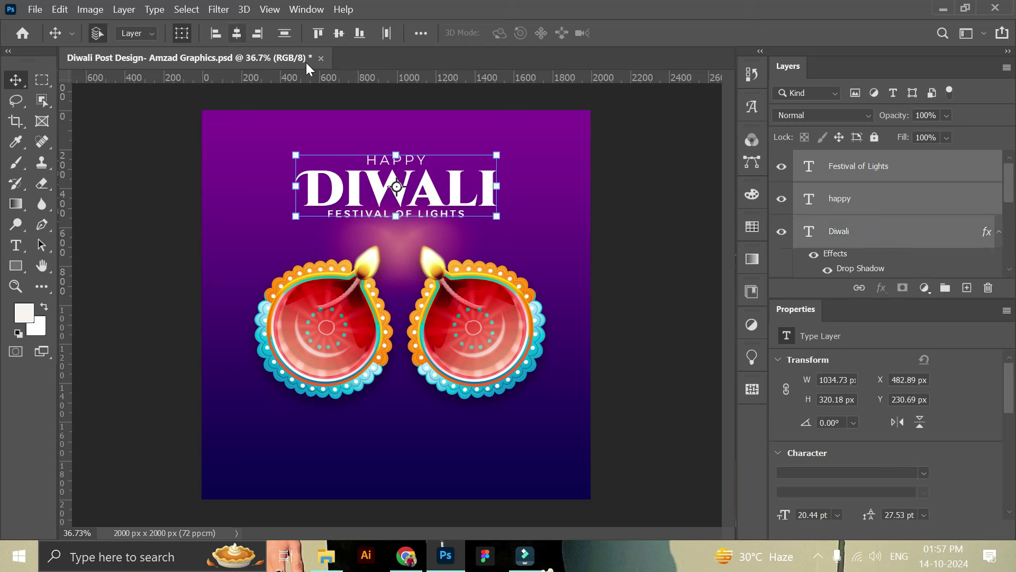
{"action": "left_click", "coordinate": [652, 207]}
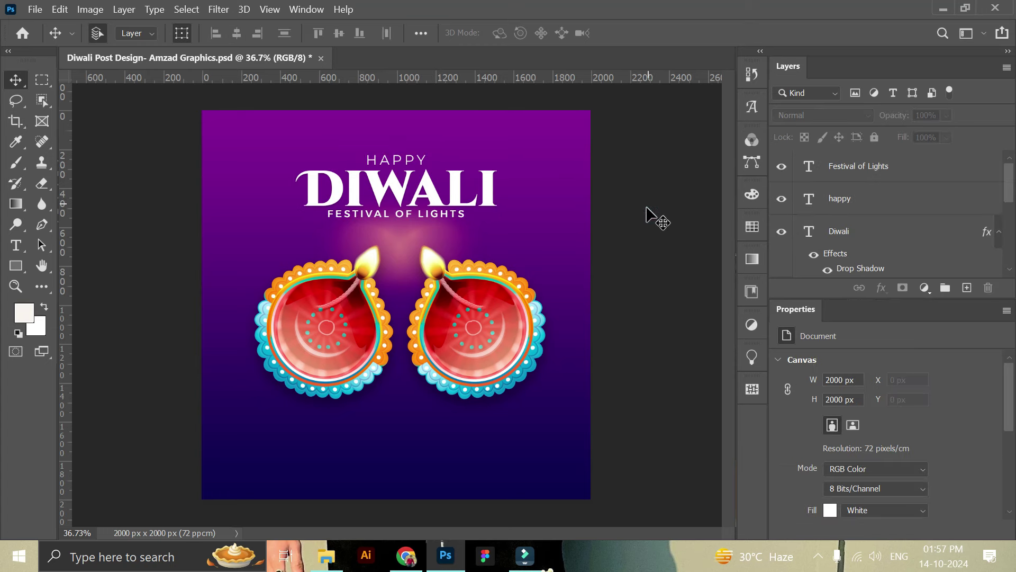
{"action": "left_click", "coordinate": [328, 556]}
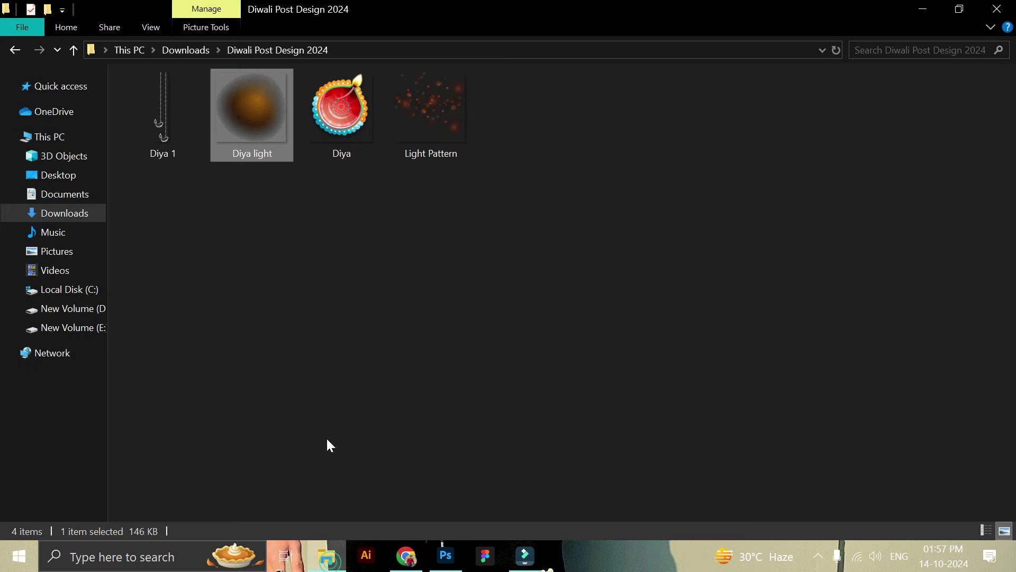
{"action": "mouse_move", "coordinate": [417, 123]}
{"action": "left_mouse_down"}
{"action": "mouse_move", "coordinate": [446, 550]}
{"action": "mouse_move", "coordinate": [435, 434]}
{"action": "left_mouse_up"}
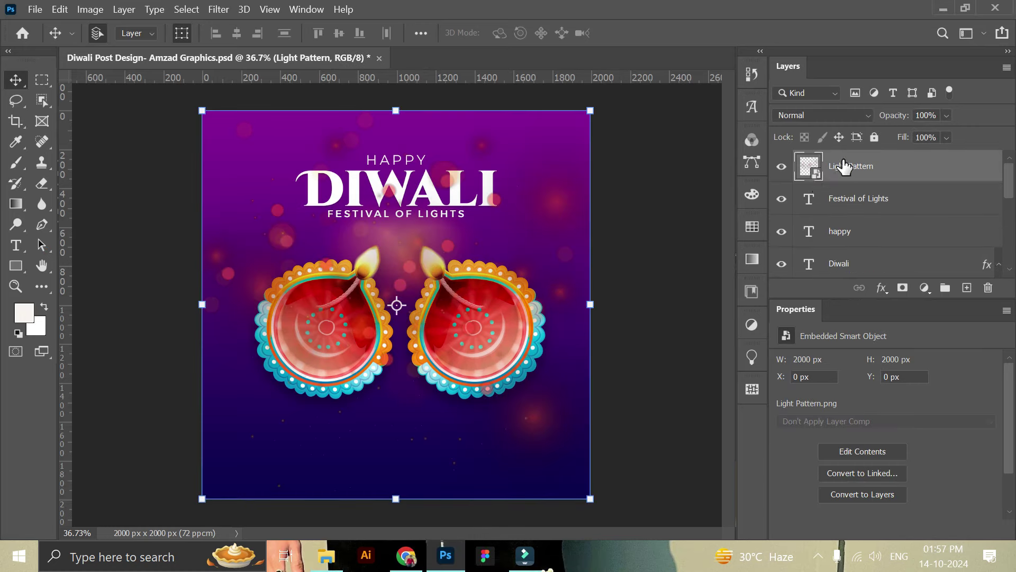
Move Light Pattern just above the gradient background and set its blend mode to Luminosity
{"action": "left_click_drag", "start_coordinate": [844, 167], "coordinate": [850, 267]}
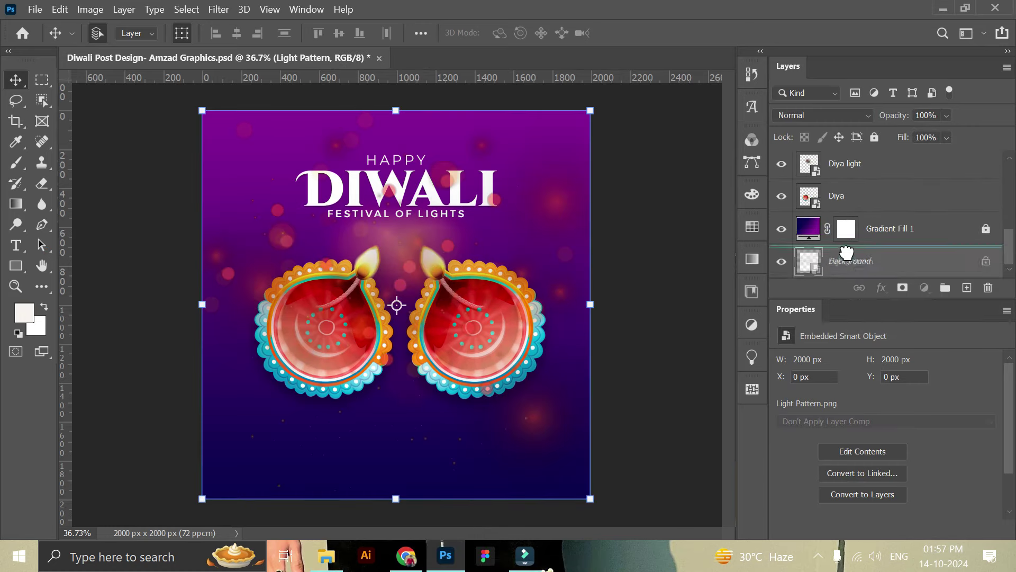
{"action": "left_click_drag", "start_coordinate": [849, 268], "coordinate": [822, 205]}
{"action": "left_click", "coordinate": [812, 120]}
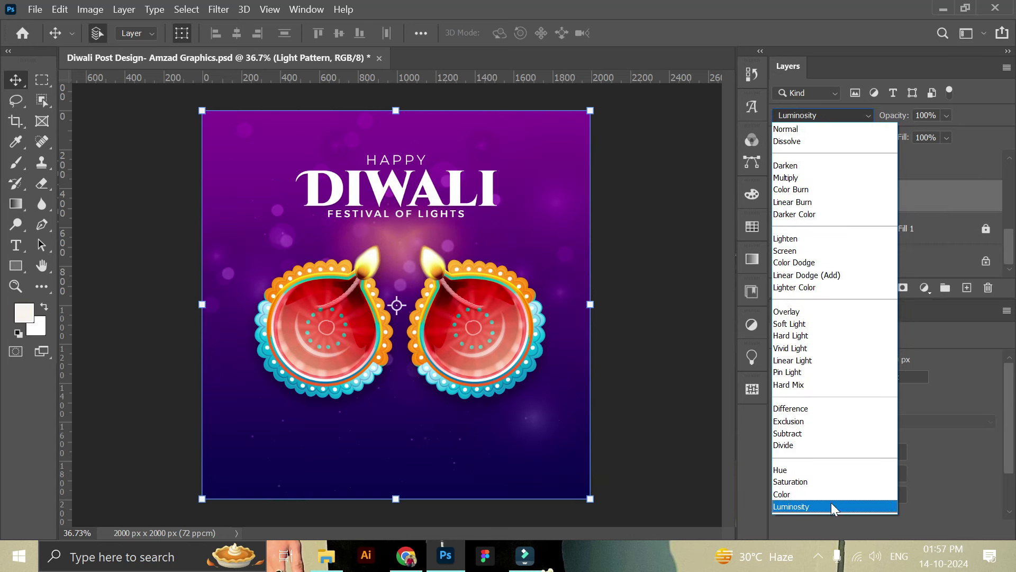
{"action": "left_click", "coordinate": [804, 507]}
{"action": "left_click", "coordinate": [644, 326]}
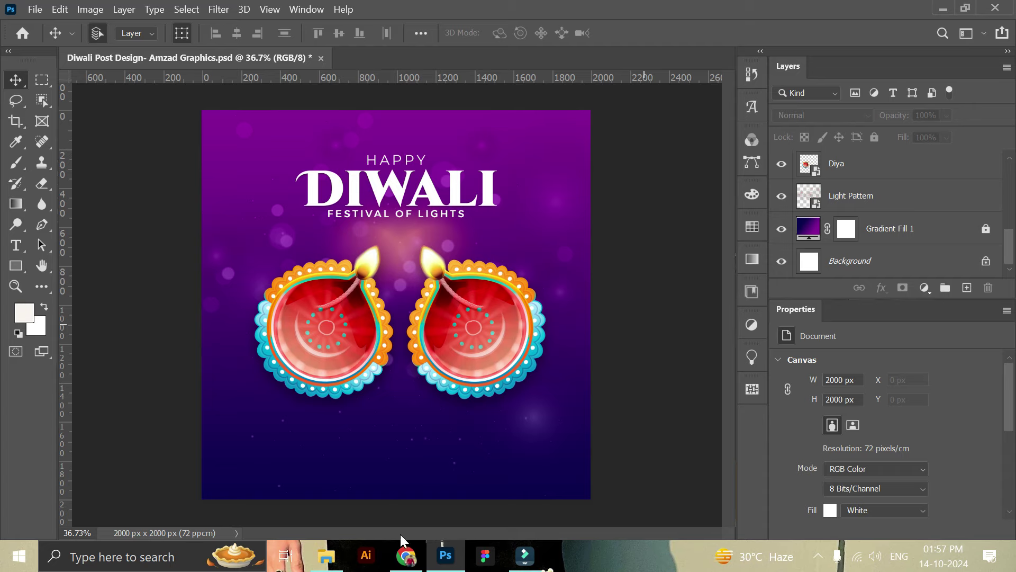
{"action": "left_click", "coordinate": [327, 555]}
Place the Diya 1 hanging lamp, scaled down, at the top-left of the poster
{"action": "mouse_move", "coordinate": [159, 121]}
{"action": "left_mouse_down"}
{"action": "mouse_move", "coordinate": [276, 310]}
{"action": "mouse_move", "coordinate": [262, 238]}
{"action": "left_mouse_up"}
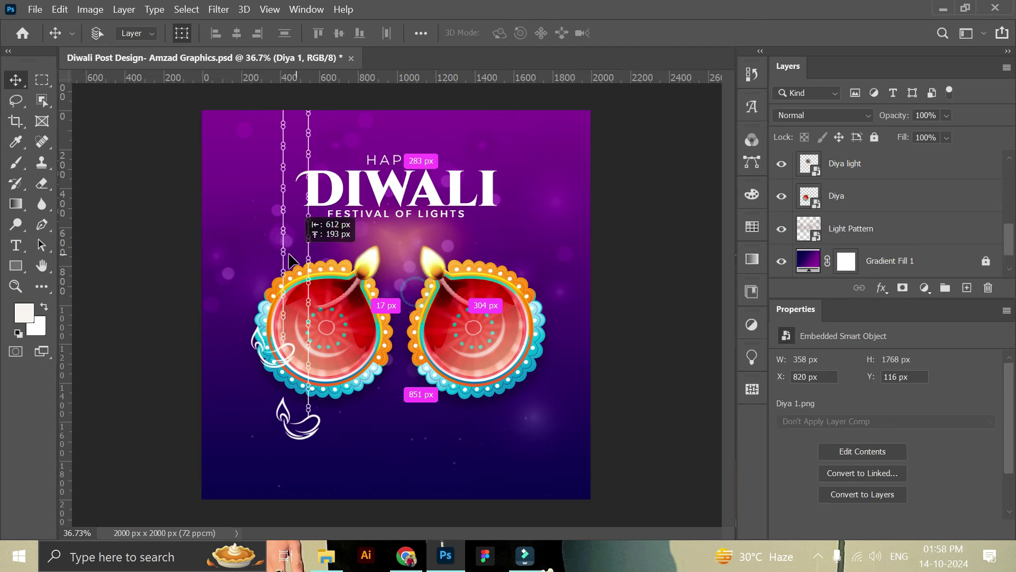
{"action": "left_click_drag", "start_coordinate": [410, 310], "coordinate": [267, 296]}
{"action": "mouse_move", "coordinate": [285, 456]}
{"action": "left_mouse_down"}
{"action": "mouse_move", "coordinate": [254, 373]}
{"action": "mouse_move", "coordinate": [244, 243]}
{"action": "left_mouse_up"}
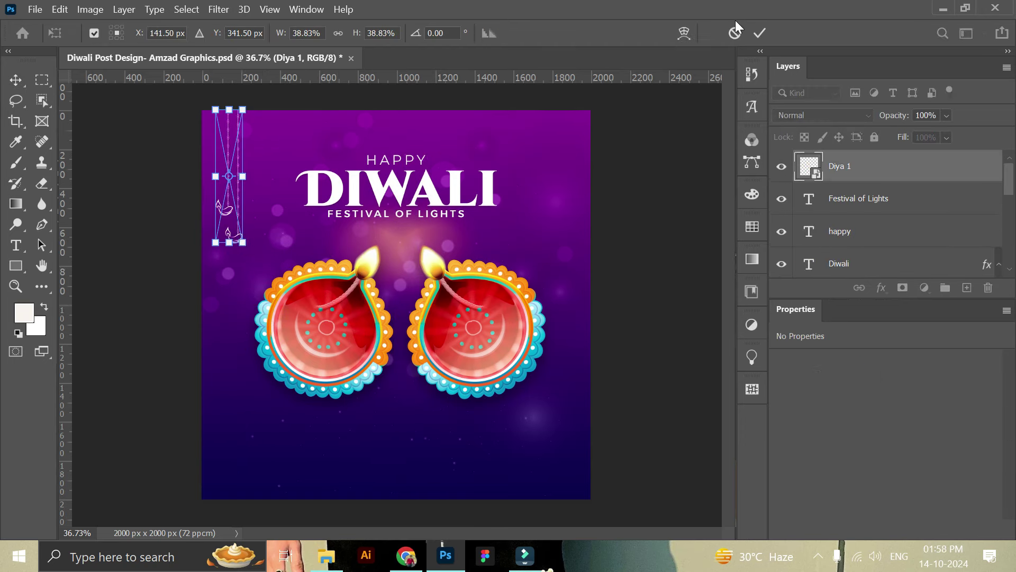
{"action": "left_click", "coordinate": [761, 31]}
{"action": "left_click_drag", "start_coordinate": [234, 205], "coordinate": [247, 203]}
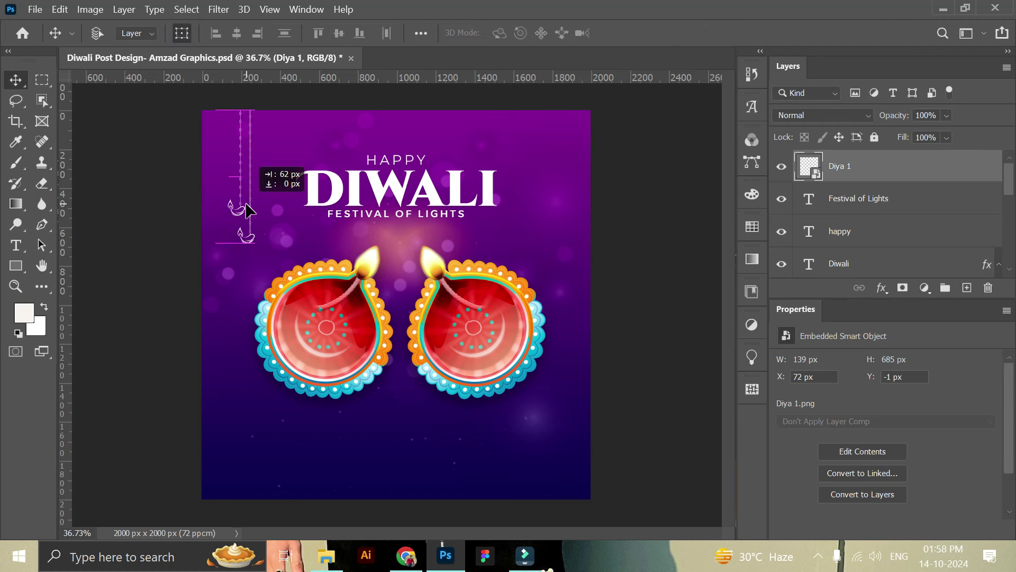
{"action": "left_click_drag", "start_coordinate": [246, 203], "coordinate": [246, 204]}
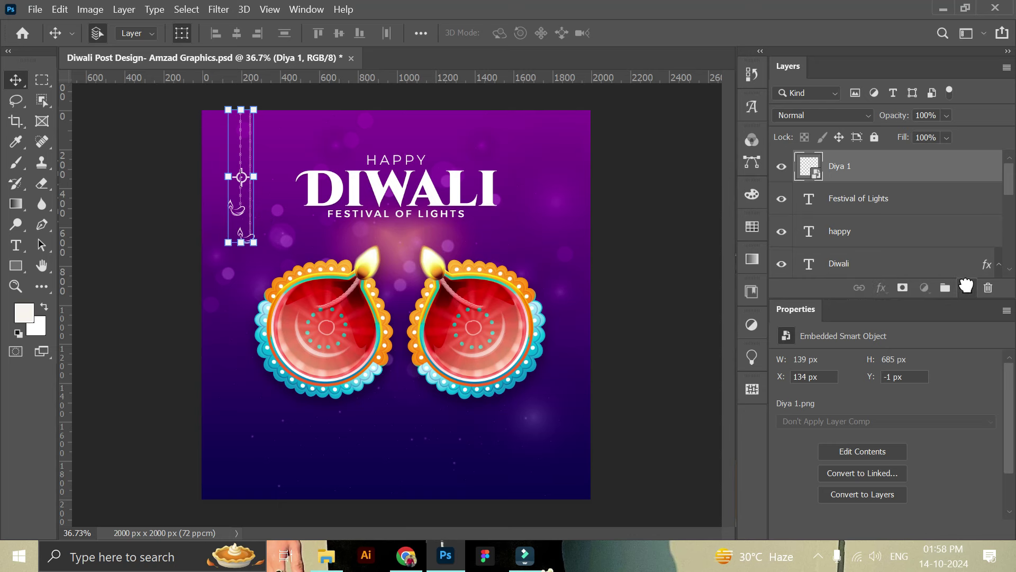
Duplicate the lamp, move the copy to the top-right and flip it horizontally
{"action": "key", "text": "ctrl+j"}
{"action": "left_click_drag", "start_coordinate": [243, 205], "coordinate": [535, 209]}
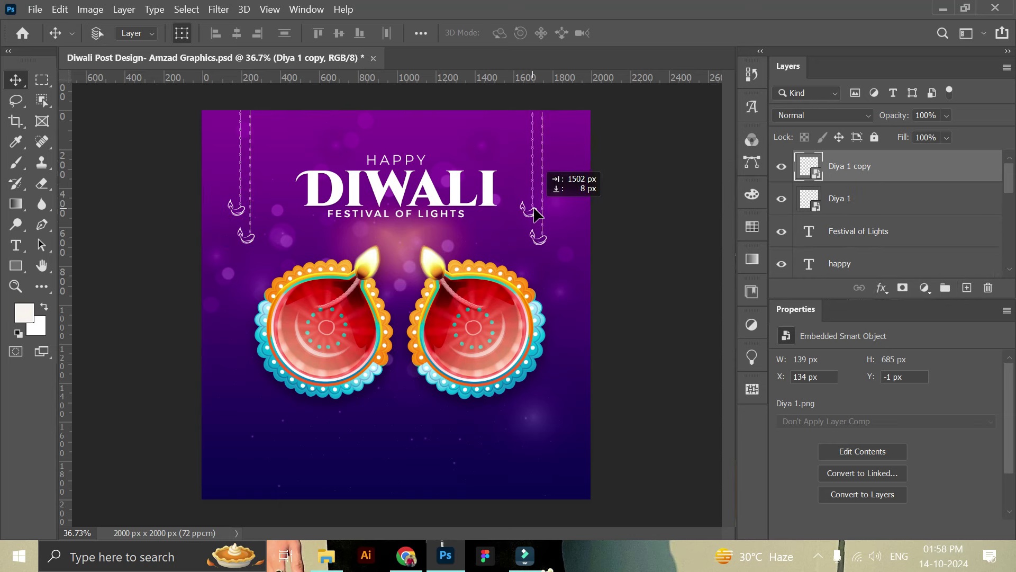
{"action": "left_click_drag", "start_coordinate": [535, 209], "coordinate": [543, 211]}
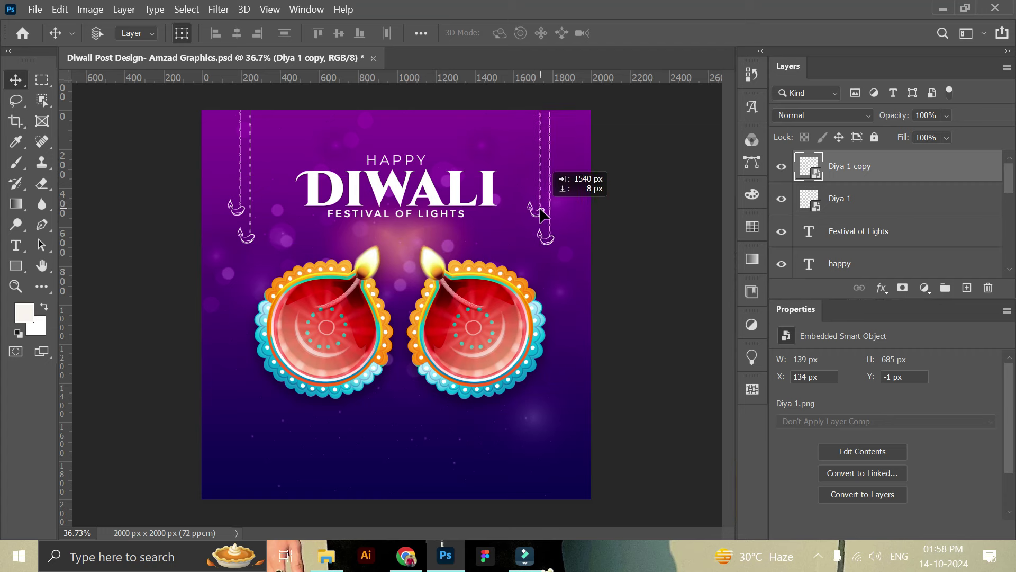
{"action": "left_click_drag", "start_coordinate": [543, 211], "coordinate": [542, 212]}
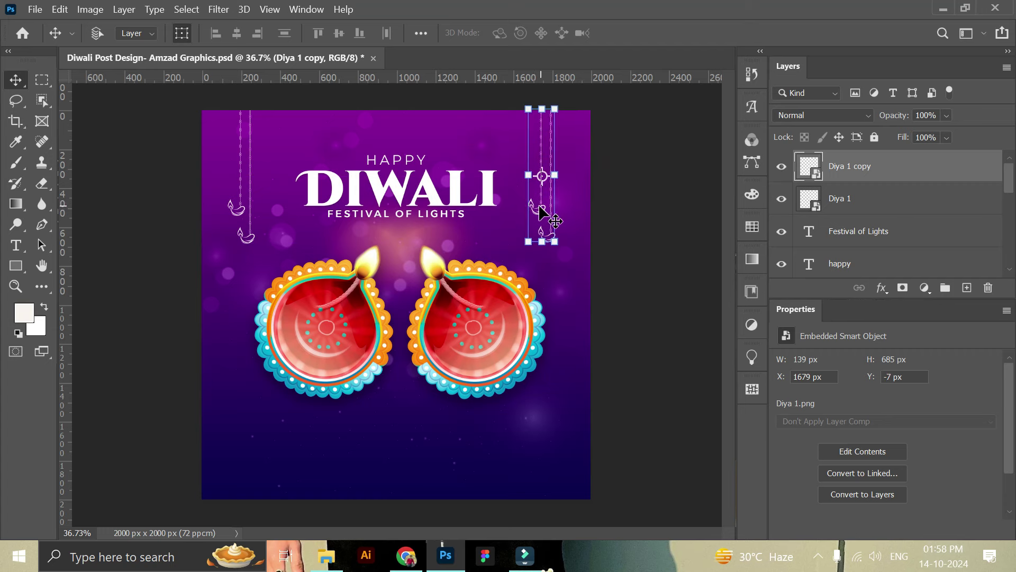
{"action": "left_click", "coordinate": [60, 9]}
{"action": "mouse_move", "coordinate": [110, 349]}
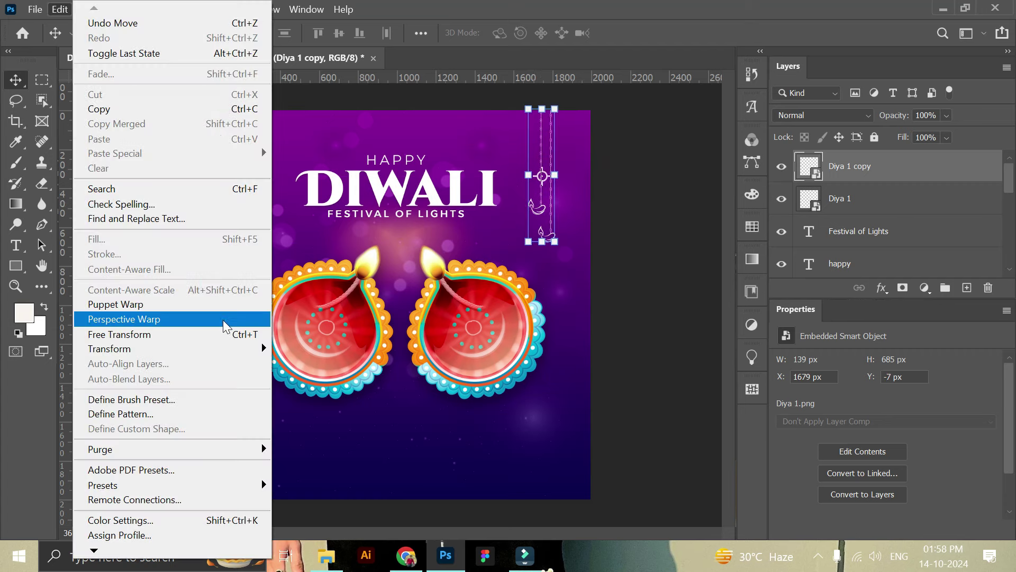
{"action": "left_click", "coordinate": [335, 337]}
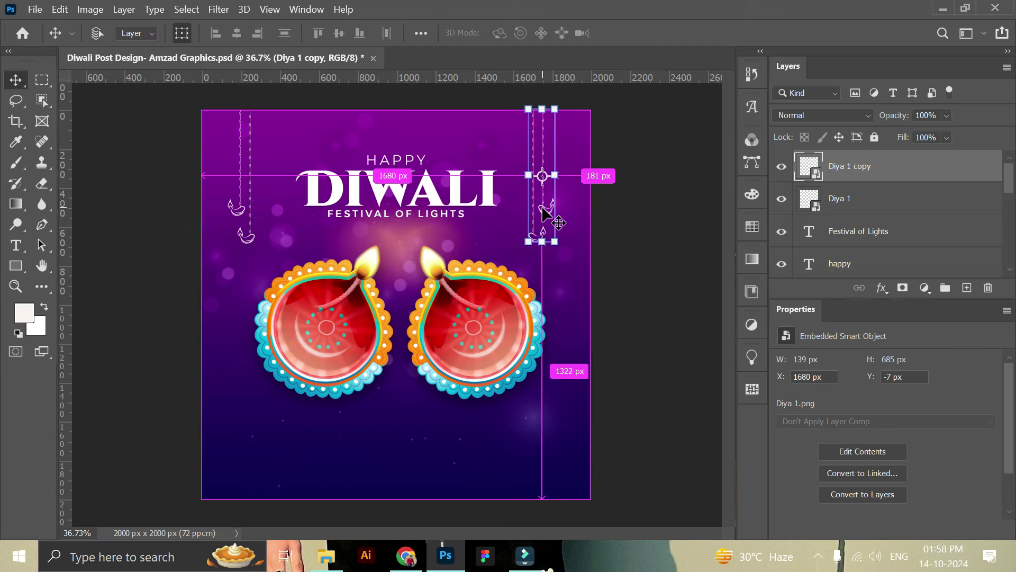
{"action": "left_click_drag", "start_coordinate": [543, 209], "coordinate": [544, 209]}
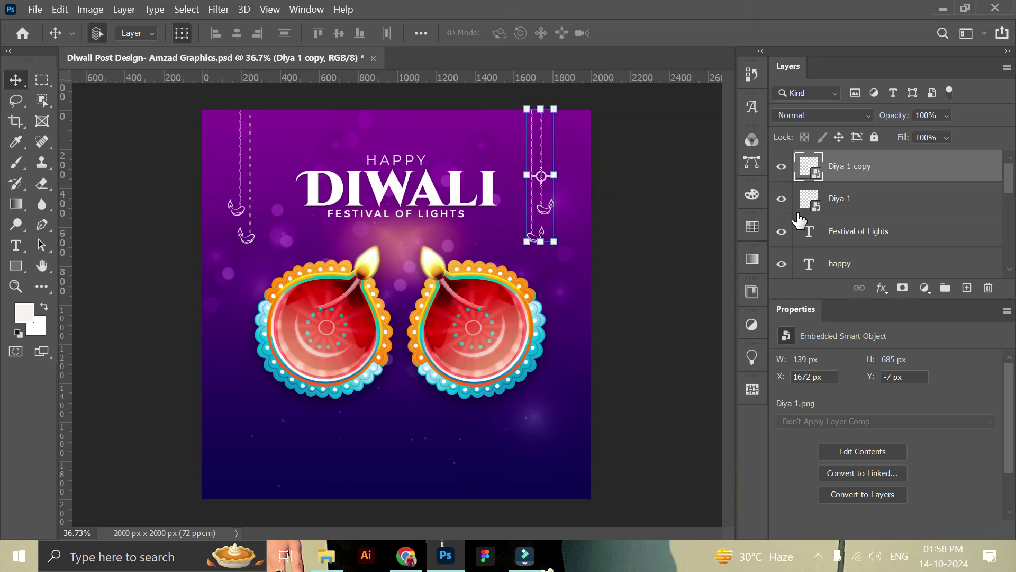
Align both hanging lamps vertically and readjust the FESTIVAL OF LIGHTS tagline position
{"action": "left_click", "coordinate": [853, 200], "text": "shift"}
{"action": "left_click", "coordinate": [342, 34]}
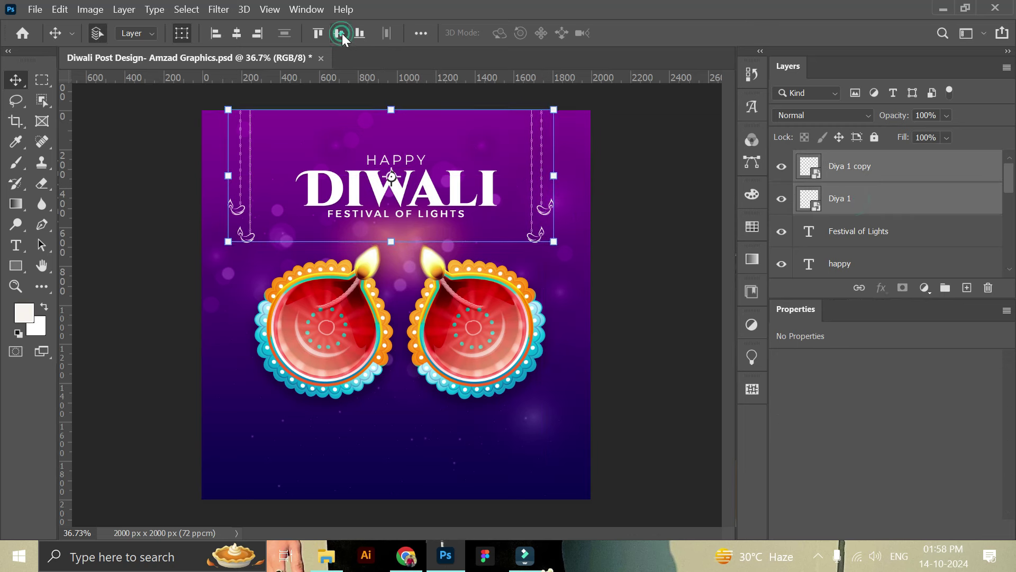
{"action": "left_click", "coordinate": [679, 214]}
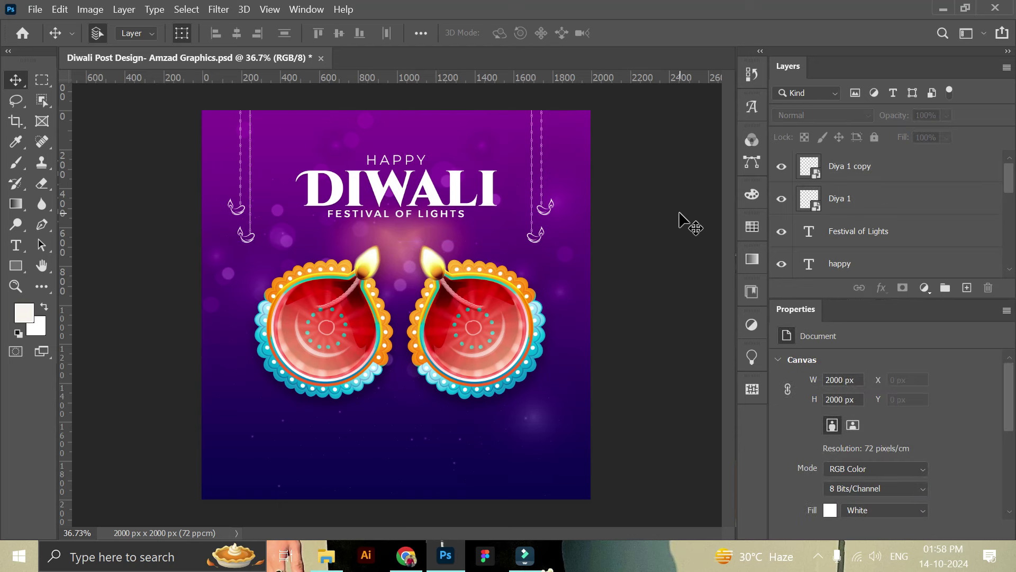
{"action": "left_click_drag", "start_coordinate": [443, 221], "coordinate": [425, 215]}
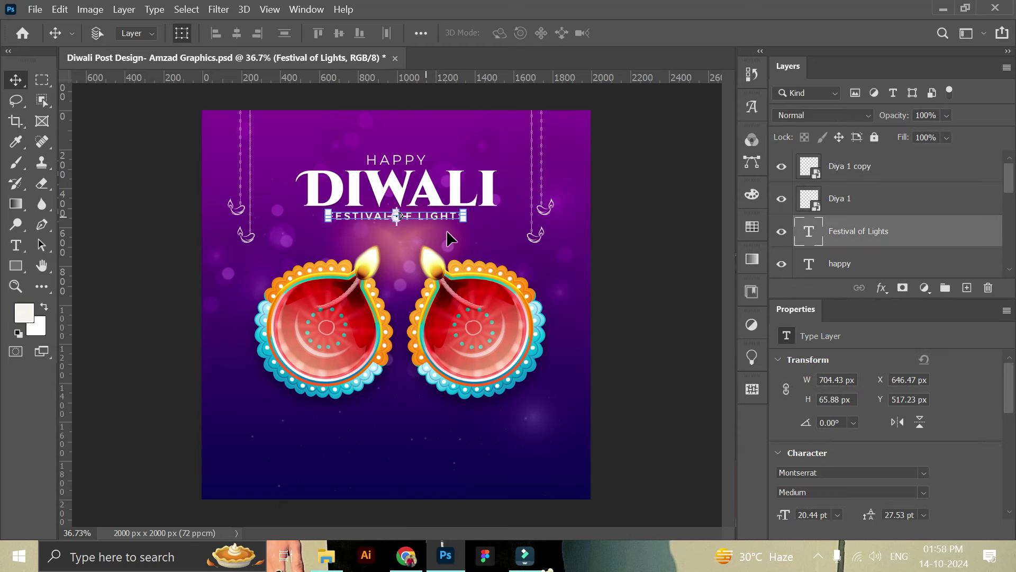
{"action": "left_click", "coordinate": [625, 263]}
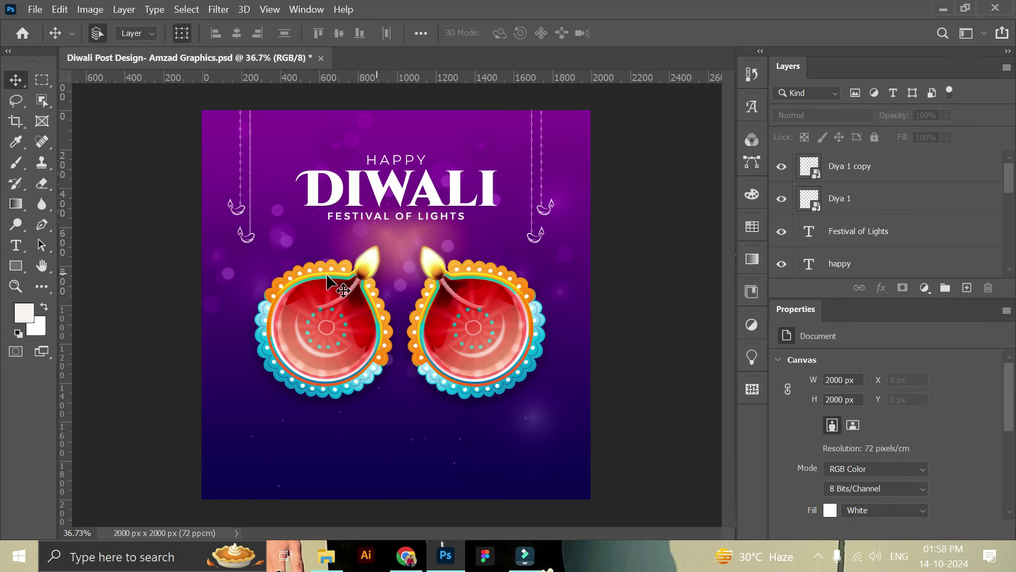
{"action": "left_click", "coordinate": [18, 247]}
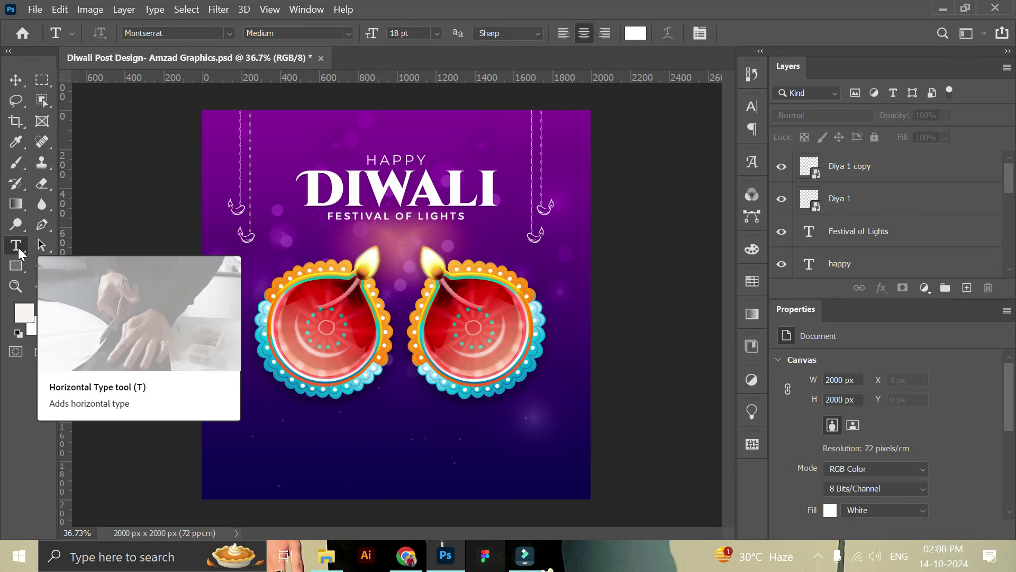
Type a 16 pt greeting below the diyas: 'SHUBH DIWALI! MAY THE FESTIVAL OF LIGHT' / 'GOOD FORTUNE AND PROSPERITY.'
{"action": "left_click", "coordinate": [354, 436]}
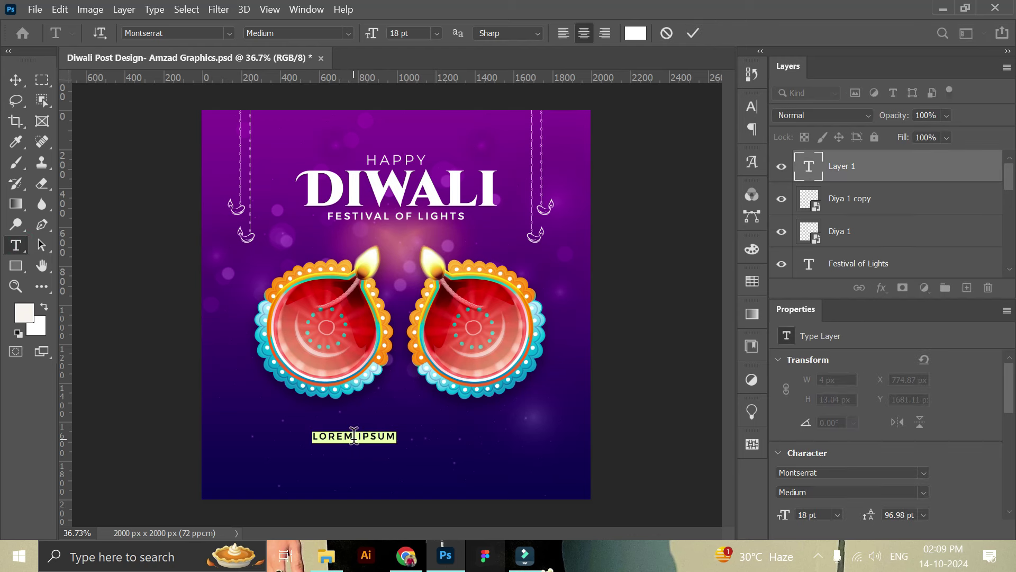
{"action": "left_click", "coordinate": [436, 33]}
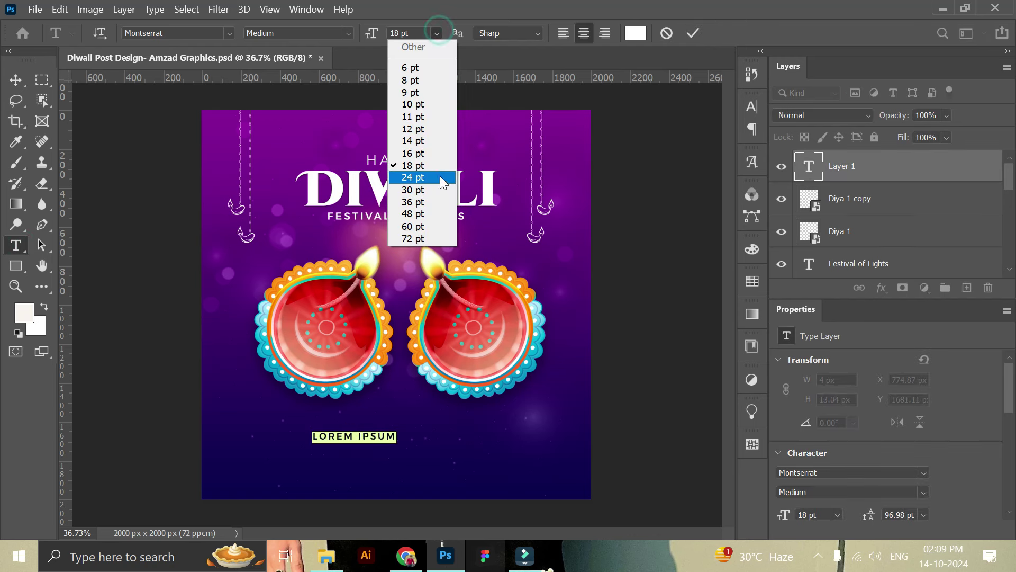
{"action": "left_click", "coordinate": [435, 158]}
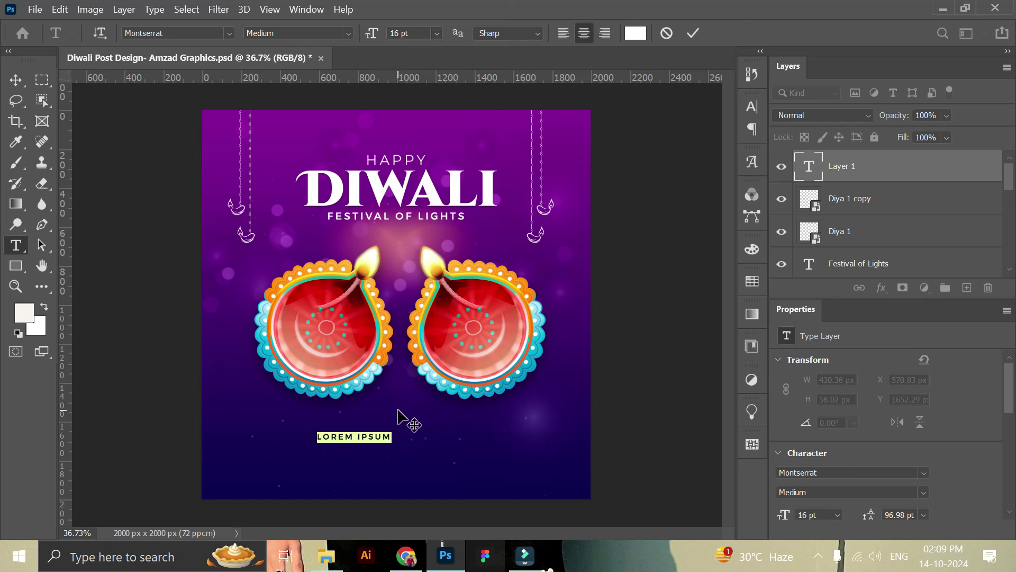
{"action": "type", "text": "SHUBH"}
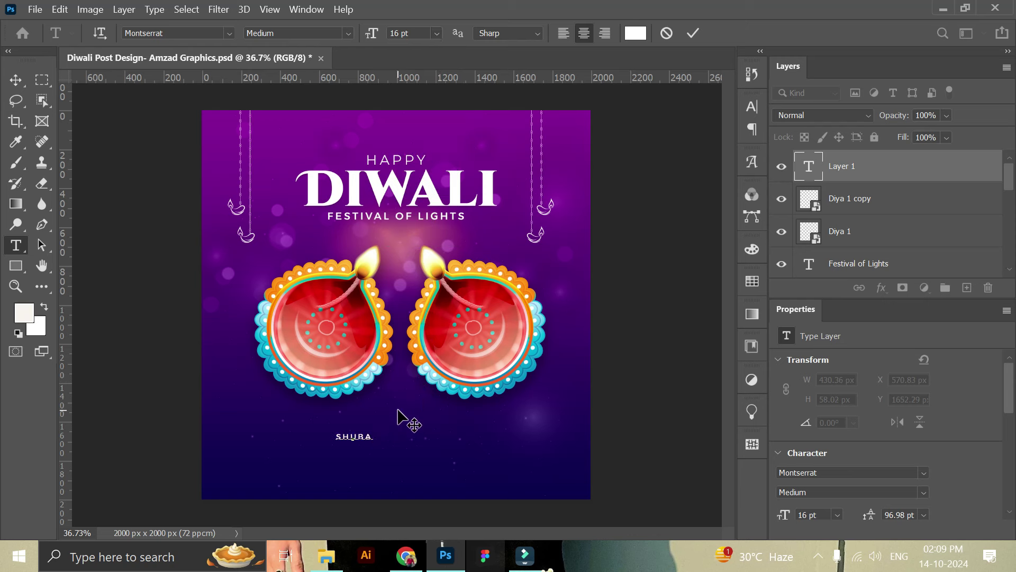
{"action": "type", "text": " DIWALI! MAY THE FESTIVAL OF LIGHT"}
{"action": "key", "text": "Return"}
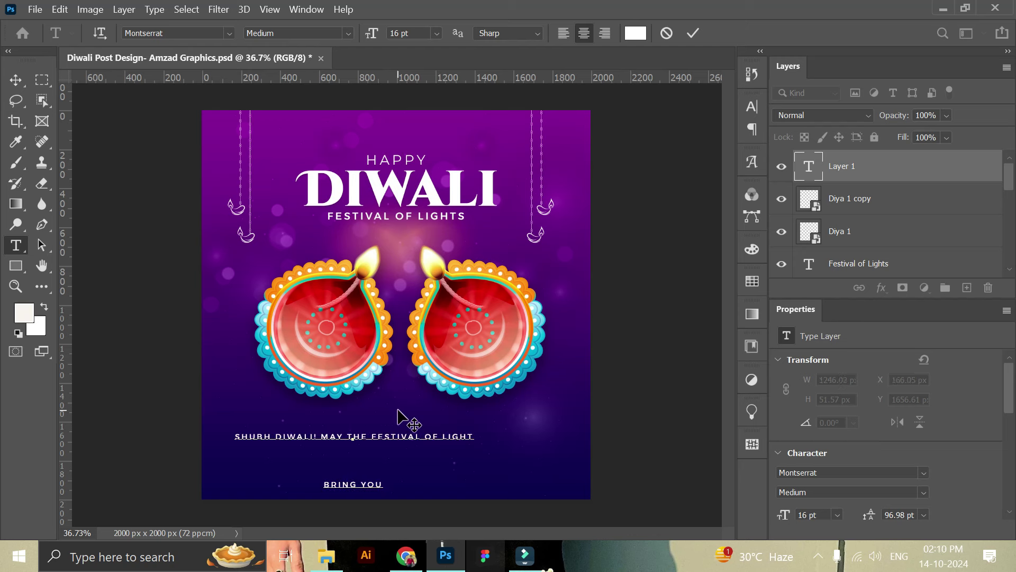
{"action": "type", "text": " GOOD FORT"}
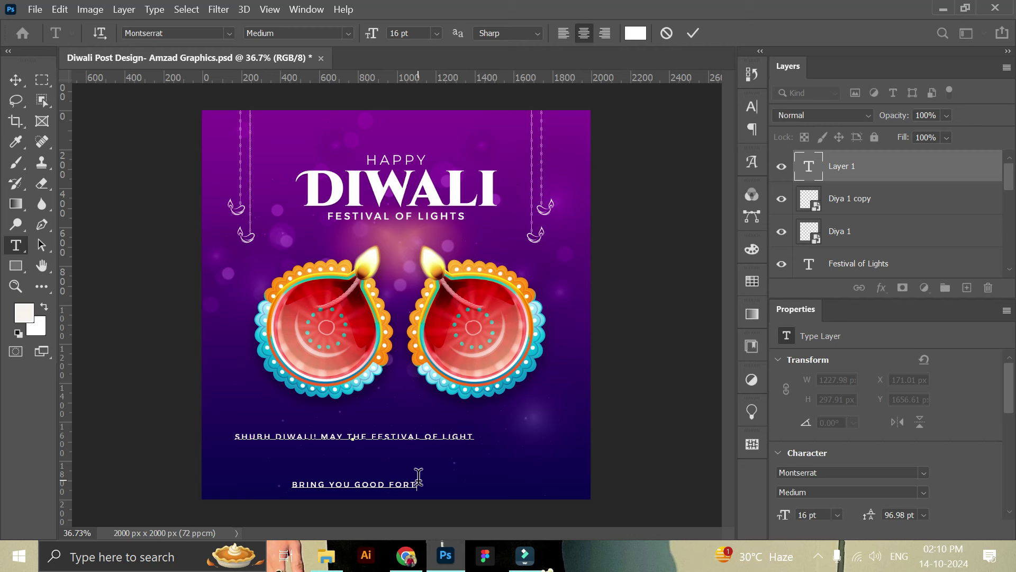
{"action": "type", "text": "UNE AND PROSPERITY."}
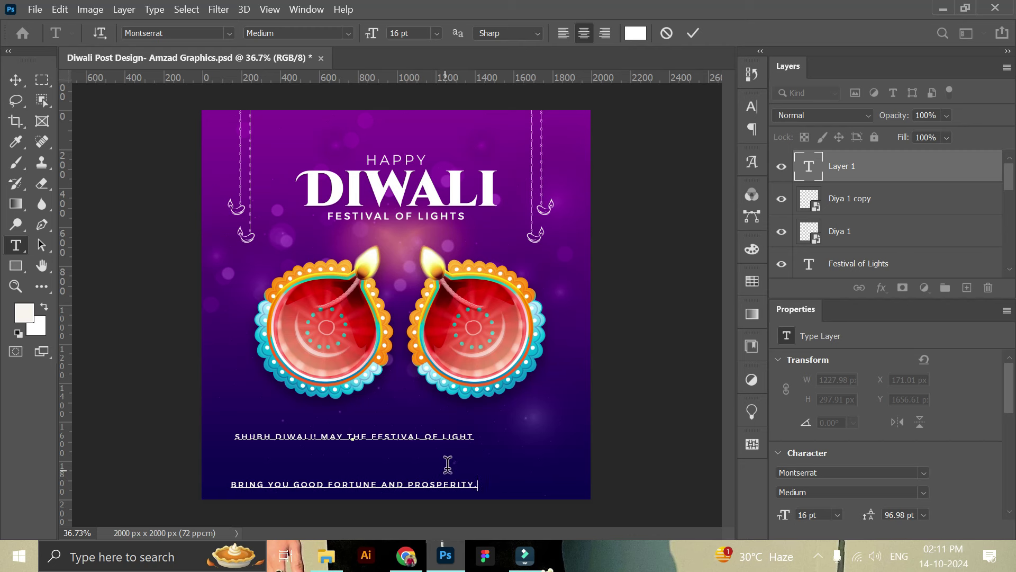
{"action": "left_click", "coordinate": [693, 33]}
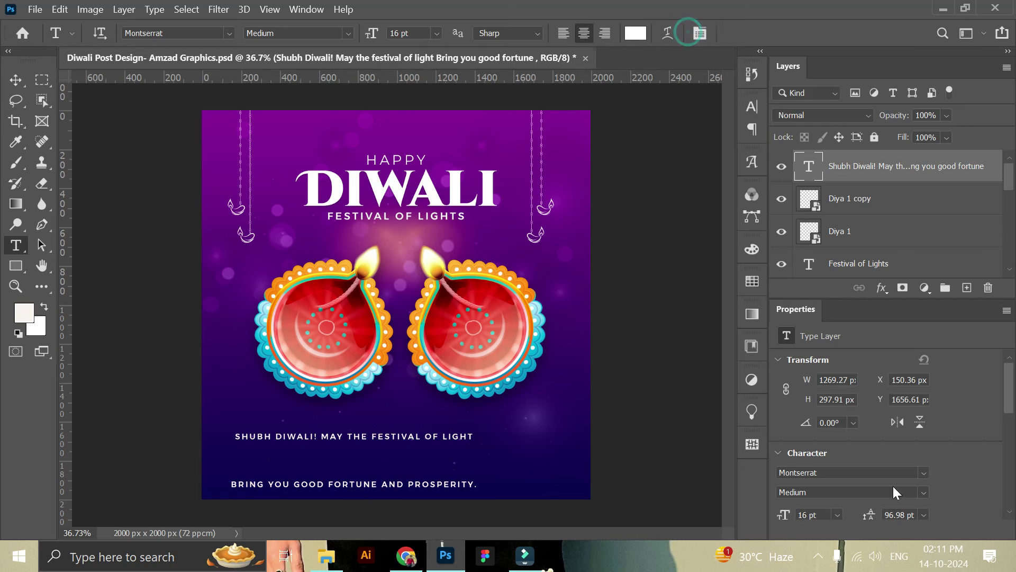
Reset the greeting's letter spacing to 0 and set its line spacing to 30 pt
{"action": "scroll", "coordinate": [893, 486], "scroll_direction": "down", "scroll_amount": 1}
{"action": "scroll", "coordinate": [917, 488], "scroll_direction": "down", "scroll_amount": 1}
{"action": "left_click", "coordinate": [923, 470]}
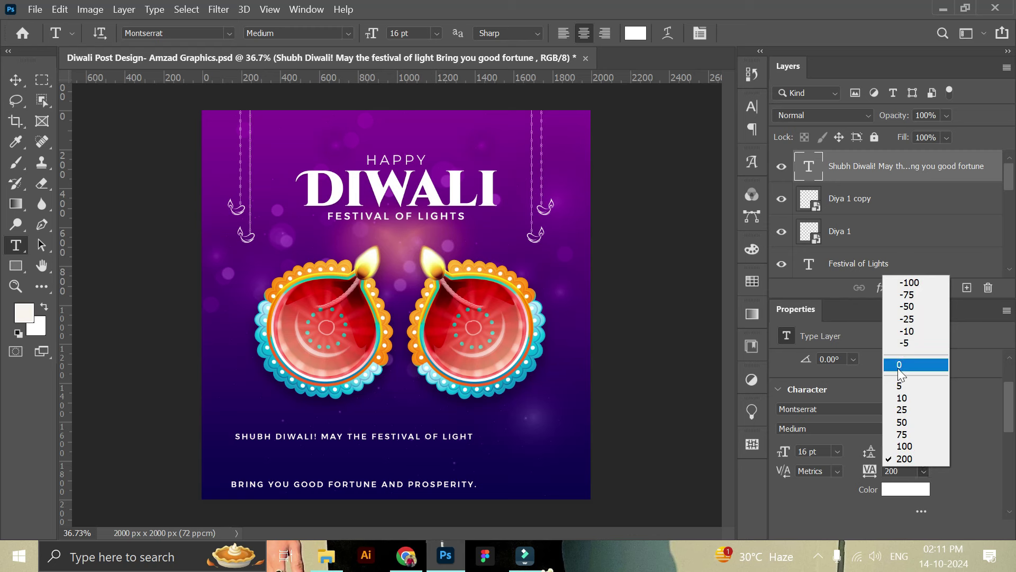
{"action": "left_click", "coordinate": [899, 365]}
{"action": "left_click", "coordinate": [923, 452]}
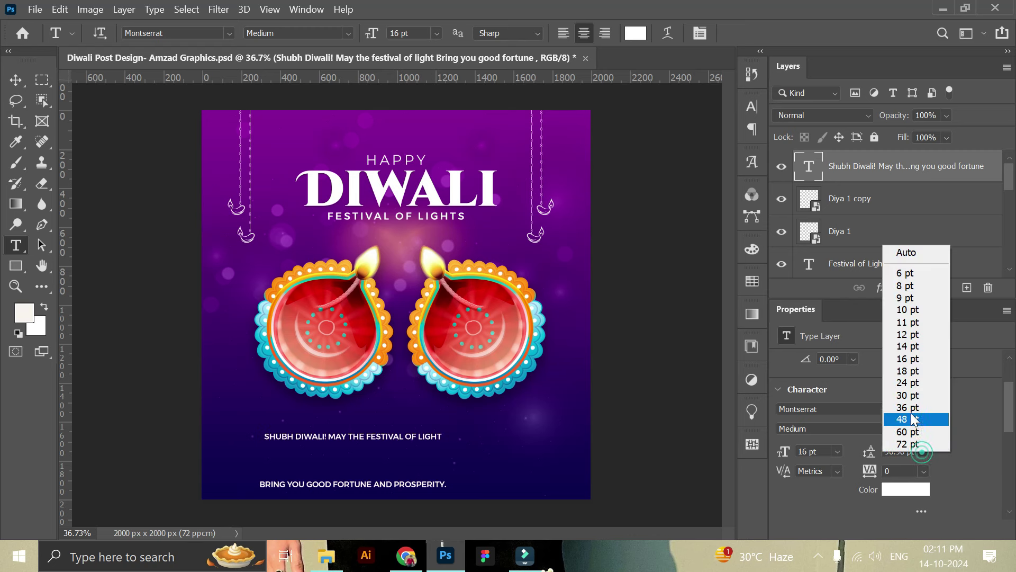
{"action": "left_click", "coordinate": [908, 382]}
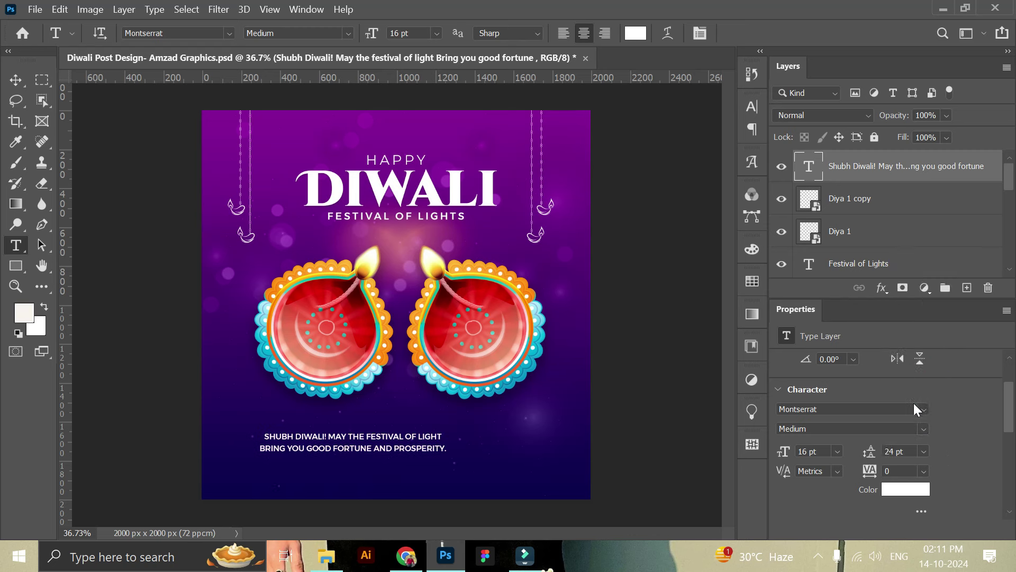
{"action": "left_click", "coordinate": [924, 450]}
{"action": "left_click", "coordinate": [913, 391]}
Turn off all caps on the greeting and enlarge the text
{"action": "left_click", "coordinate": [15, 82]}
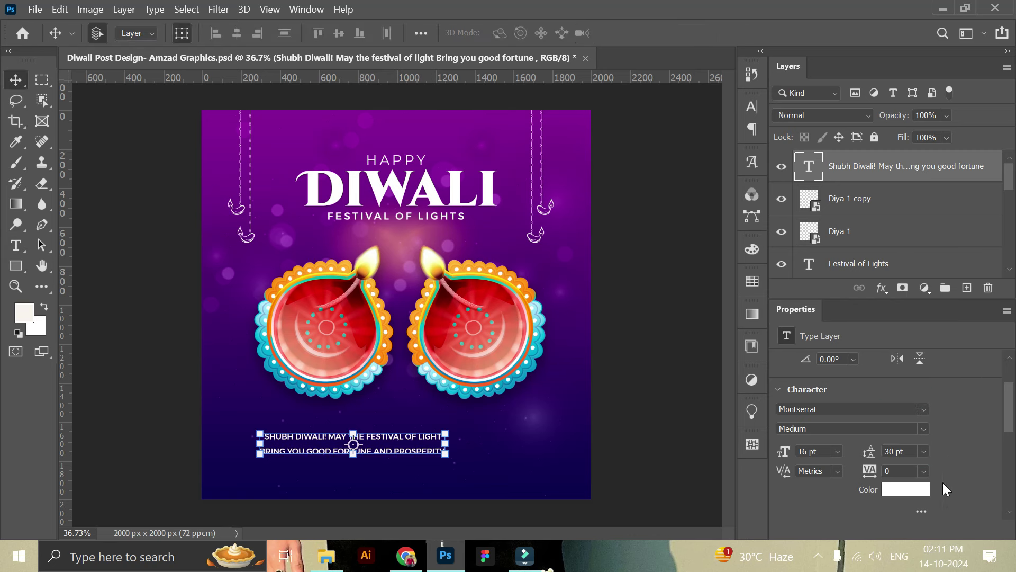
{"action": "scroll", "coordinate": [868, 461], "scroll_direction": "down", "scroll_amount": 3}
{"action": "scroll", "coordinate": [836, 476], "scroll_direction": "down", "scroll_amount": 2}
{"action": "left_click", "coordinate": [789, 492]}
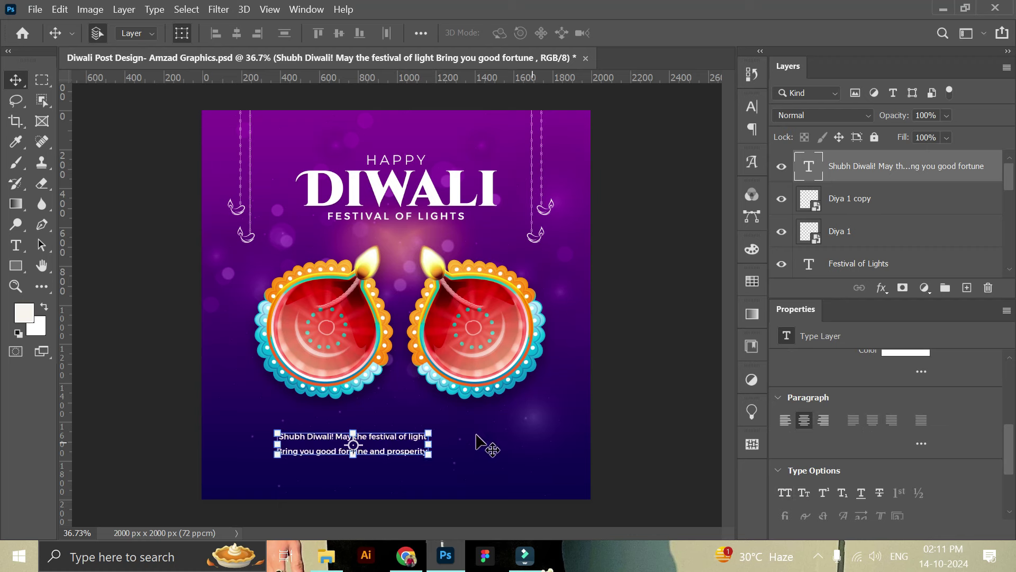
{"action": "mouse_move", "coordinate": [393, 450]}
{"action": "left_mouse_down"}
{"action": "mouse_move", "coordinate": [411, 440]}
{"action": "mouse_move", "coordinate": [532, 460]}
{"action": "left_mouse_up"}
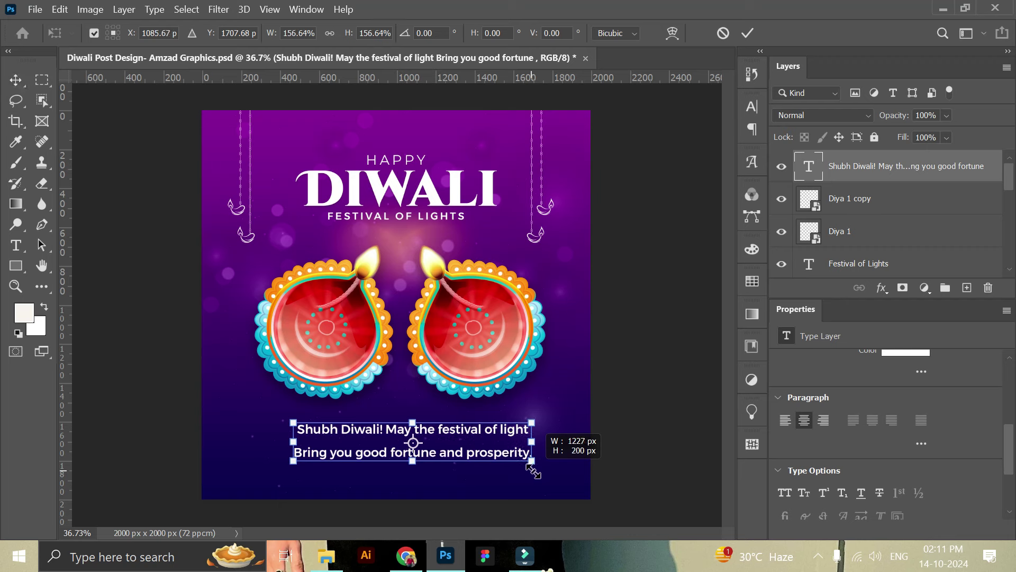
{"action": "left_click", "coordinate": [748, 32]}
Set the greeting to Regular weight and nudge it up and left
{"action": "scroll", "coordinate": [910, 482], "scroll_direction": "up", "scroll_amount": 3}
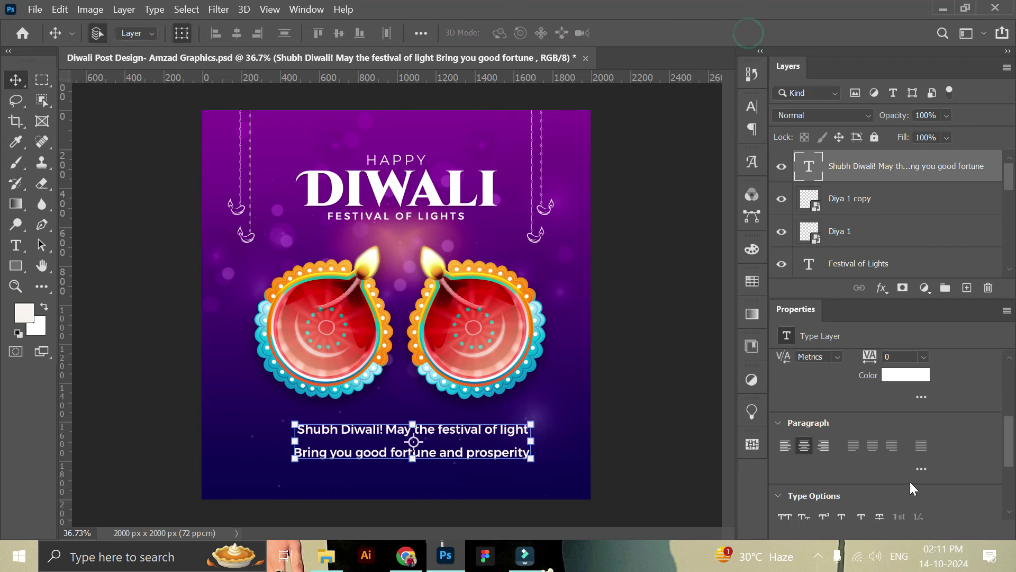
{"action": "scroll", "coordinate": [911, 478], "scroll_direction": "up", "scroll_amount": 1}
{"action": "scroll", "coordinate": [911, 478], "scroll_direction": "up", "scroll_amount": 1}
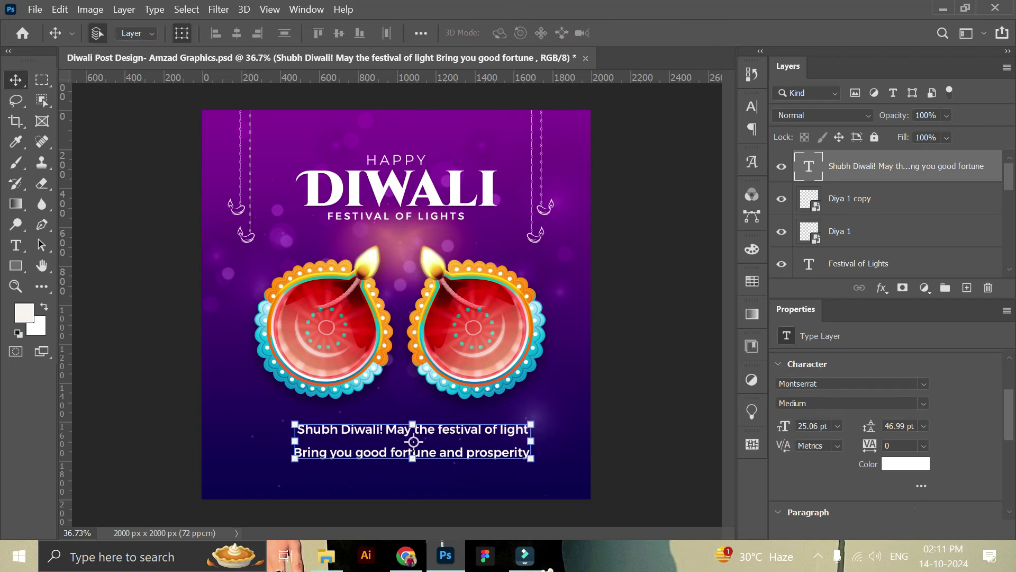
{"action": "left_click", "coordinate": [924, 402]}
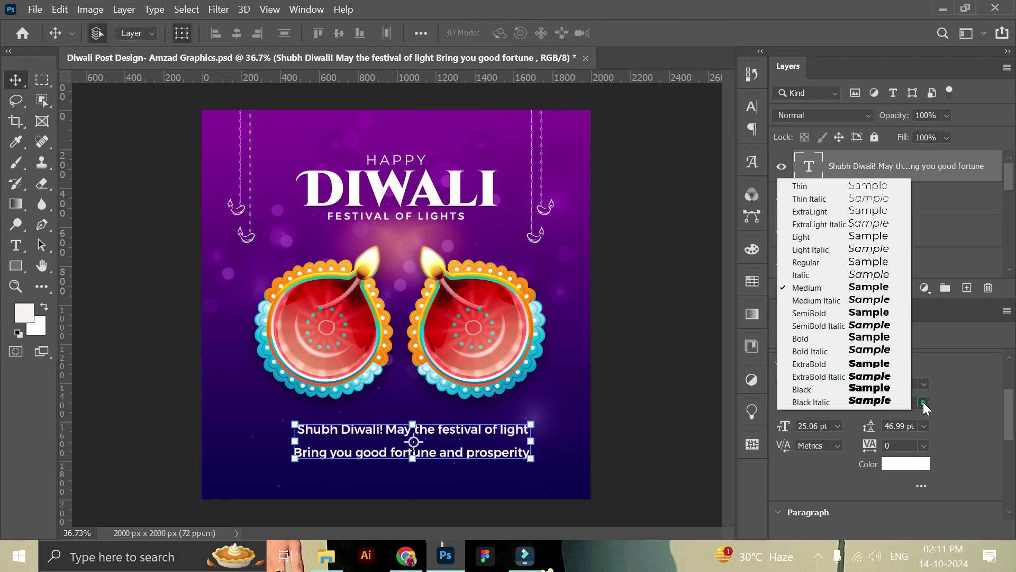
{"action": "left_click", "coordinate": [830, 261]}
{"action": "left_click_drag", "start_coordinate": [491, 439], "coordinate": [481, 434]}
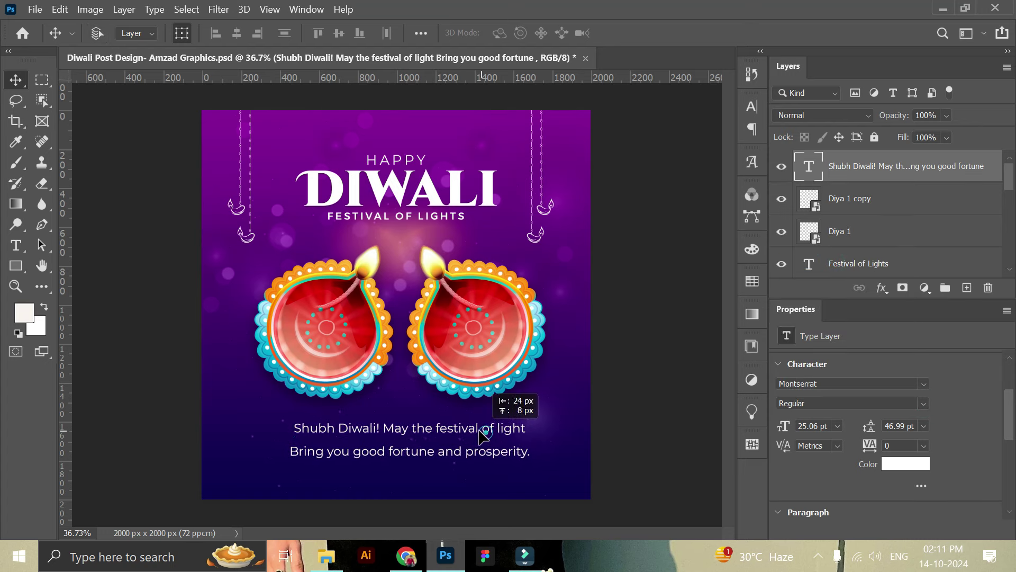
Set the greeting line spacing to 36 pt and move it slightly upward
{"action": "left_click", "coordinate": [924, 427]}
{"action": "left_click", "coordinate": [907, 365]}
{"action": "left_click_drag", "start_coordinate": [479, 433], "coordinate": [474, 433]}
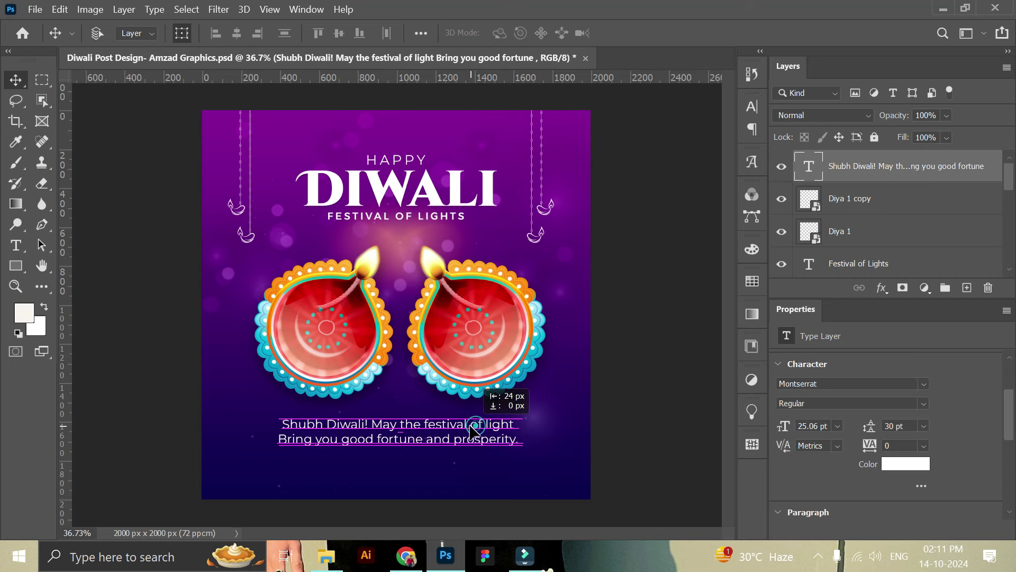
{"action": "left_click", "coordinate": [924, 428]}
{"action": "left_click", "coordinate": [908, 384]}
{"action": "left_click_drag", "start_coordinate": [433, 430], "coordinate": [452, 436]}
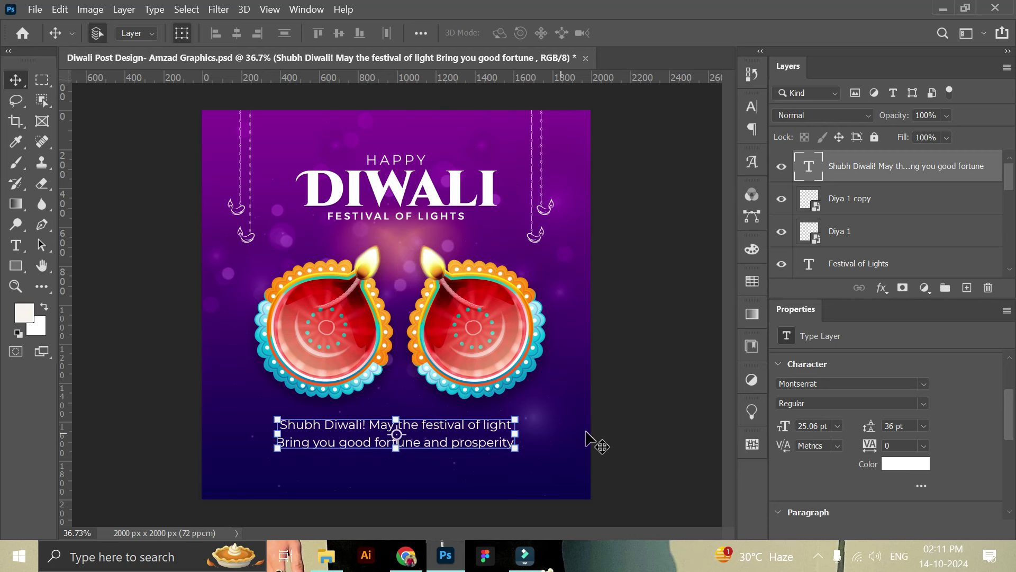
{"action": "left_click", "coordinate": [610, 427]}
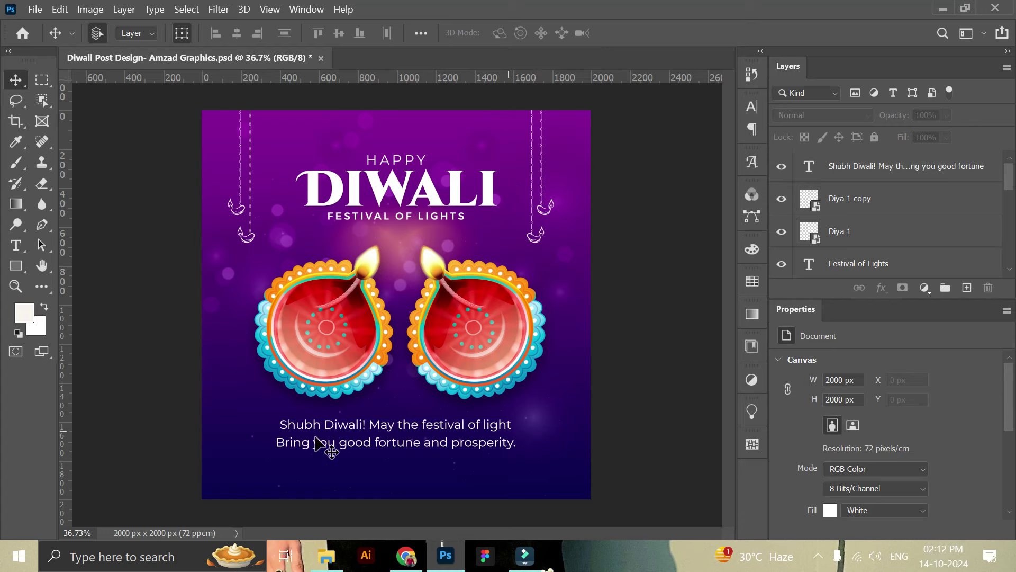
Add a vertical guide at the canvas centre
{"action": "left_click_drag", "start_coordinate": [66, 439], "coordinate": [407, 450]}
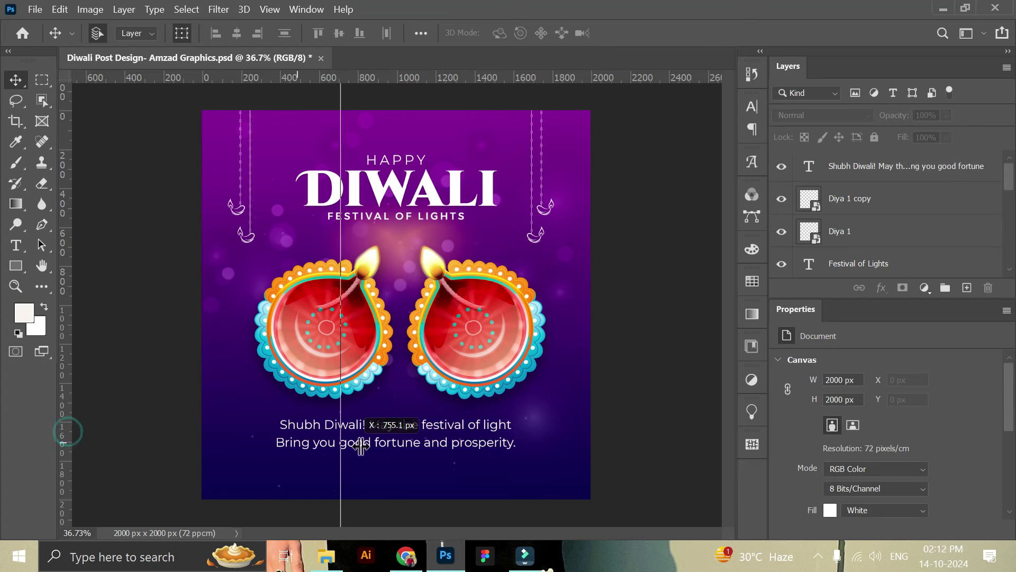
{"action": "left_click_drag", "start_coordinate": [407, 450], "coordinate": [397, 451]}
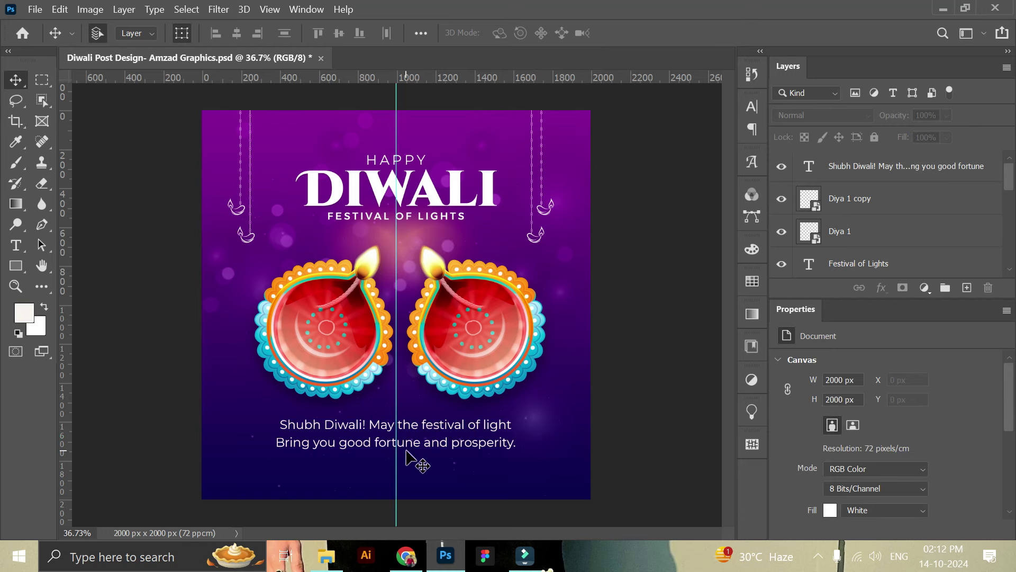
{"action": "left_click", "coordinate": [462, 442]}
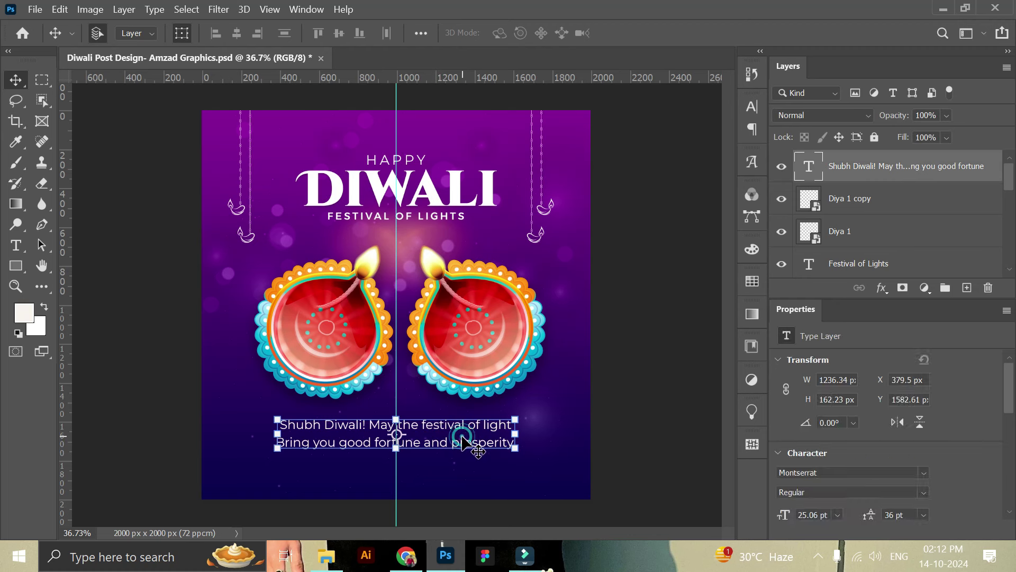
{"action": "left_click", "coordinate": [654, 369]}
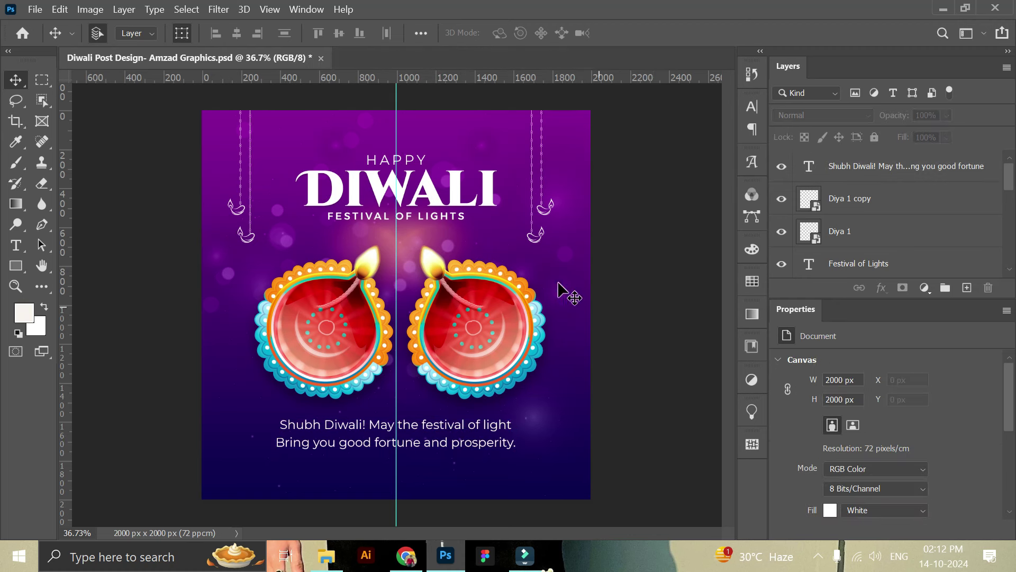
Enlarge the HAPPY, DIWALI and FESTIVAL OF LIGHTS group slightly and centre it horizontally
{"action": "left_click", "coordinate": [476, 196]}
{"action": "left_click", "coordinate": [847, 204], "text": "ctrl"}
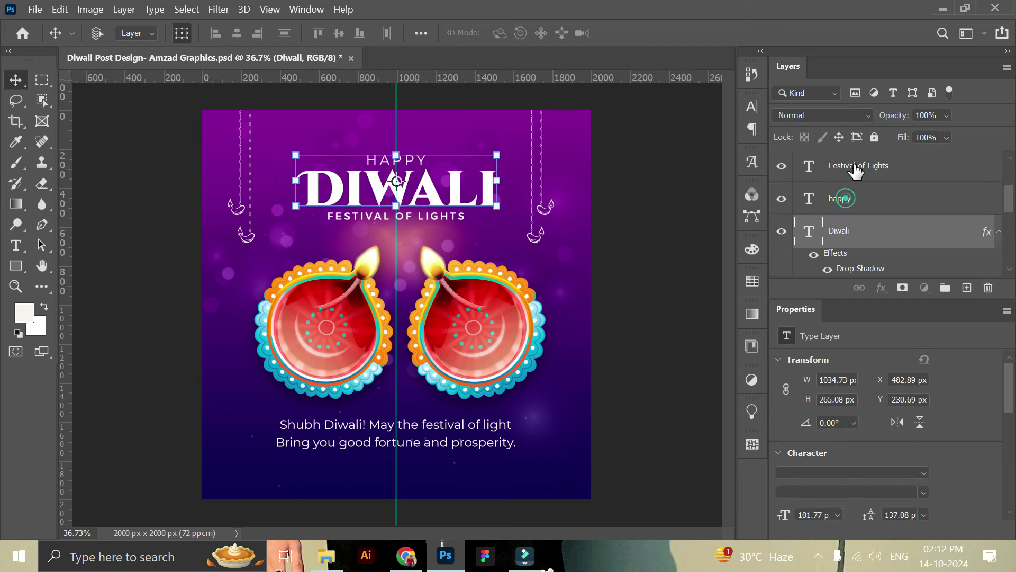
{"action": "left_click", "coordinate": [854, 168], "text": "ctrl"}
{"action": "left_click_drag", "start_coordinate": [431, 196], "coordinate": [432, 194]}
{"action": "key", "text": "ctrl+t"}
{"action": "left_click_drag", "start_coordinate": [496, 216], "coordinate": [503, 218]}
{"action": "left_click", "coordinate": [746, 33]}
{"action": "left_click_drag", "start_coordinate": [444, 213], "coordinate": [441, 213]}
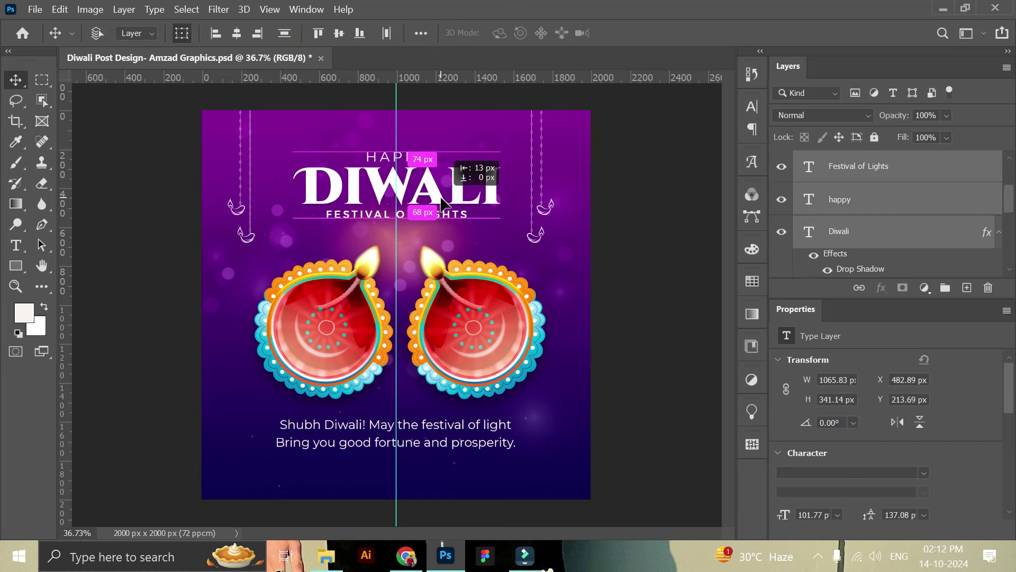
{"action": "left_click", "coordinate": [236, 35]}
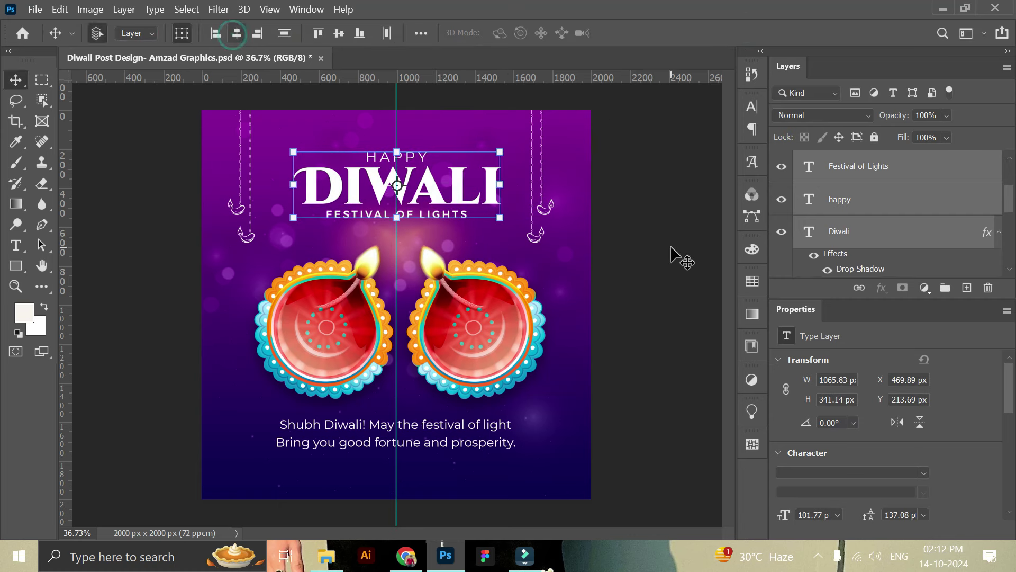
{"action": "left_click", "coordinate": [596, 358]}
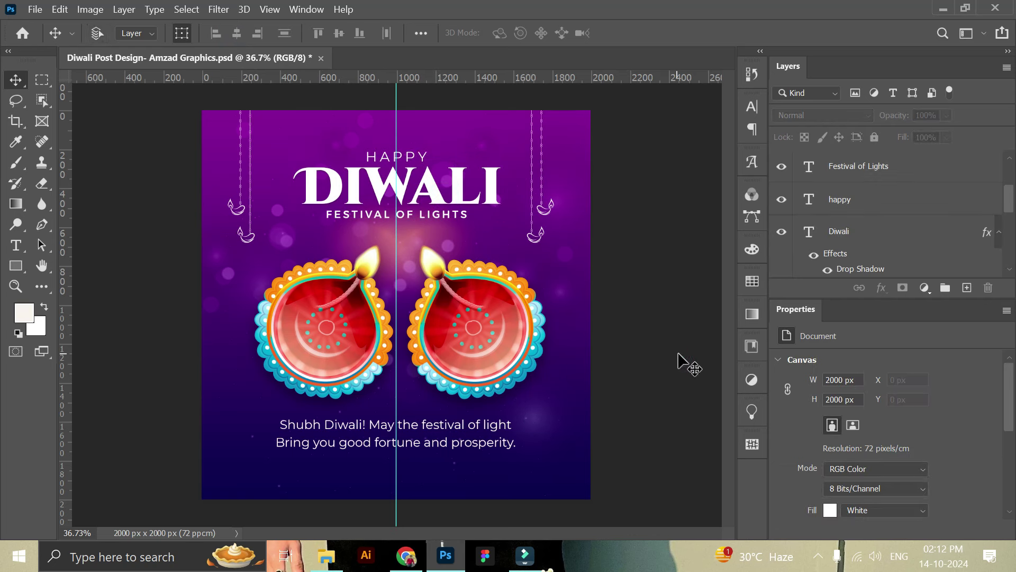
Move the three-line headline group higher on the canvas
{"action": "left_click", "coordinate": [461, 195]}
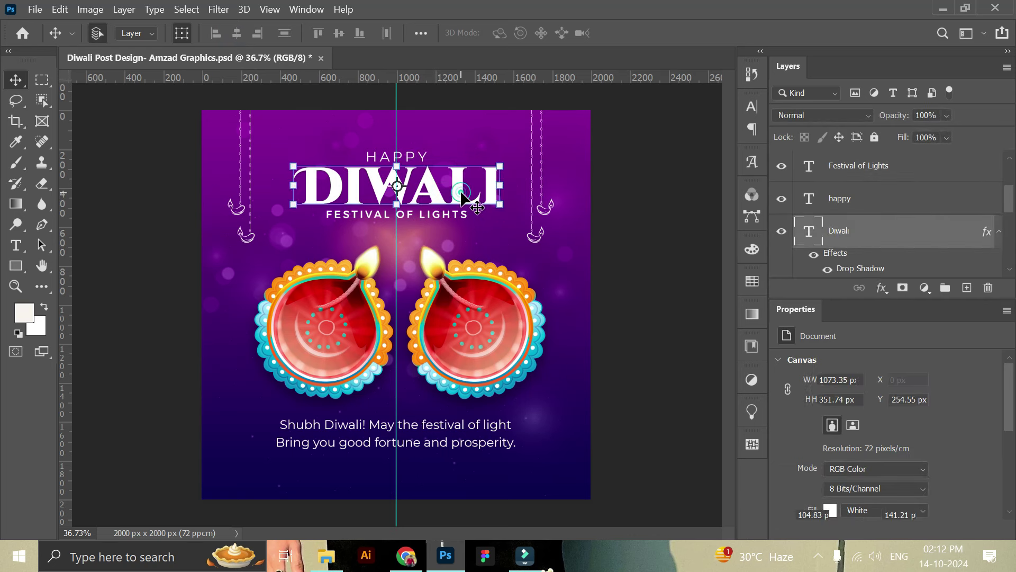
{"action": "left_click", "coordinate": [857, 190], "text": "ctrl"}
{"action": "left_click", "coordinate": [855, 166], "text": "ctrl"}
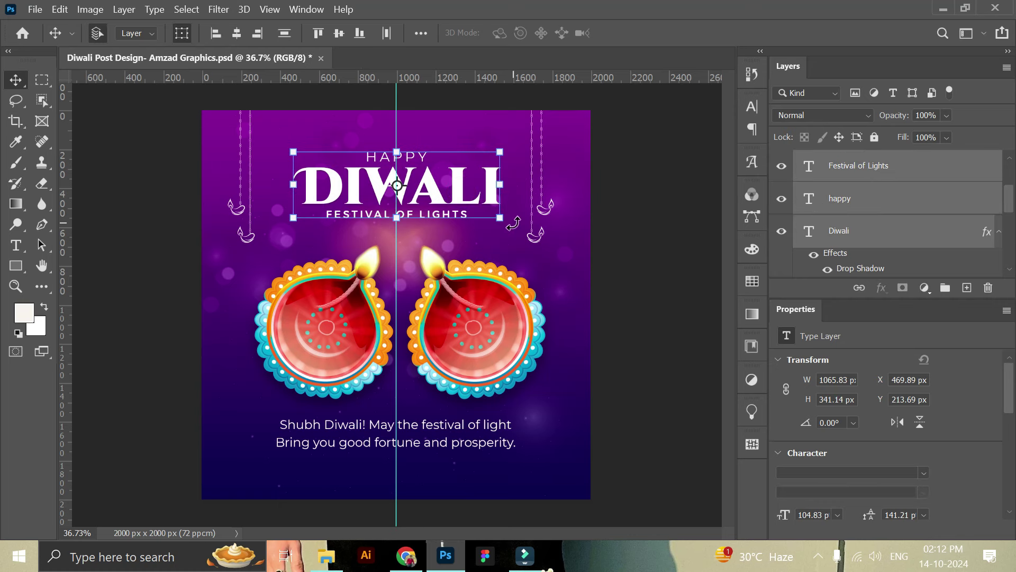
{"action": "left_click_drag", "start_coordinate": [489, 201], "coordinate": [479, 188]}
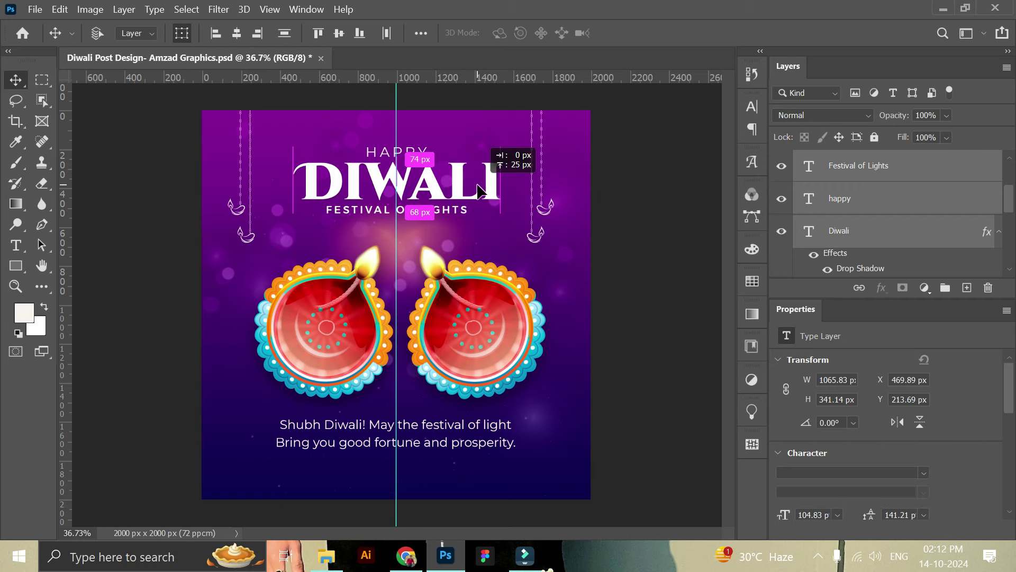
{"action": "left_click", "coordinate": [657, 253]}
{"action": "left_click", "coordinate": [499, 333]}
{"action": "left_click", "coordinate": [847, 229], "text": "ctrl"}
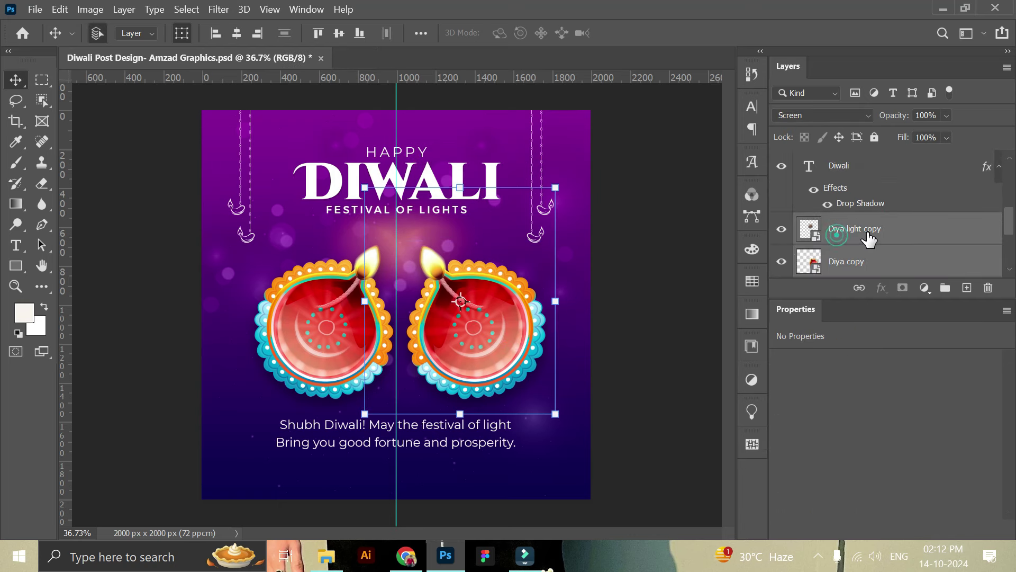
Enlarge both diyas and their glow layers to about 104%
{"action": "scroll", "coordinate": [858, 238], "scroll_direction": "down", "scroll_amount": 2}
{"action": "left_click", "coordinate": [847, 228], "text": "ctrl"}
{"action": "left_click", "coordinate": [840, 265], "text": "ctrl"}
{"action": "key", "text": "ctrl+t"}
{"action": "left_click_drag", "start_coordinate": [555, 413], "coordinate": [569, 424]}
{"action": "mouse_move", "coordinate": [532, 364]}
{"action": "left_mouse_down"}
{"action": "mouse_move", "coordinate": [522, 356]}
{"action": "mouse_move", "coordinate": [524, 365]}
{"action": "left_mouse_up"}
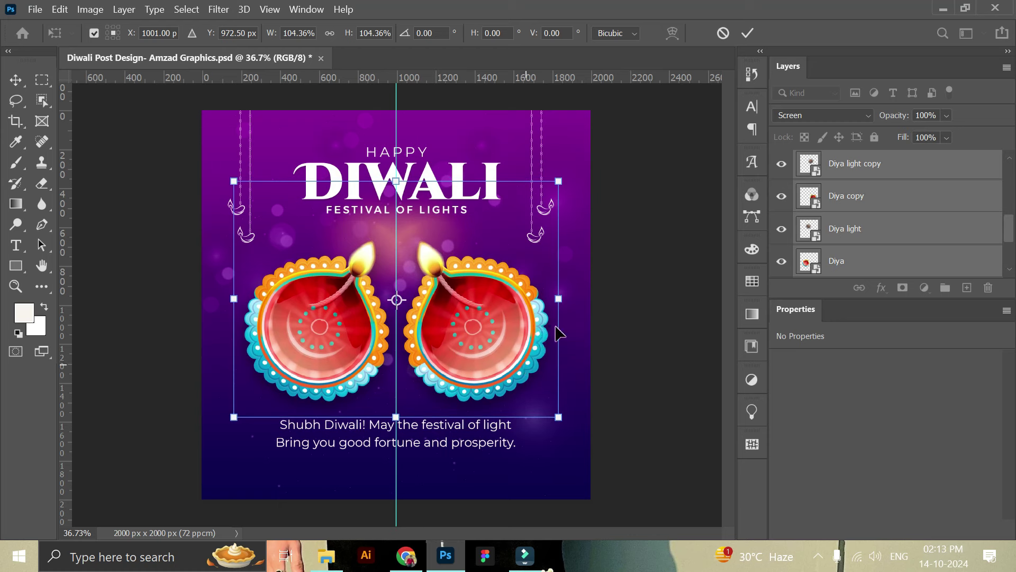
{"action": "left_click", "coordinate": [747, 33]}
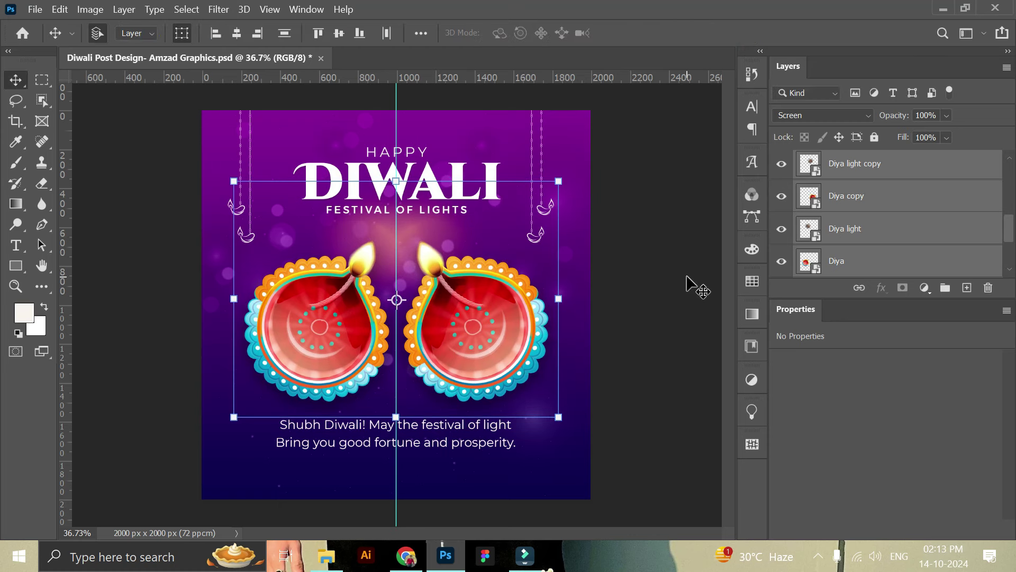
{"action": "left_click", "coordinate": [687, 276]}
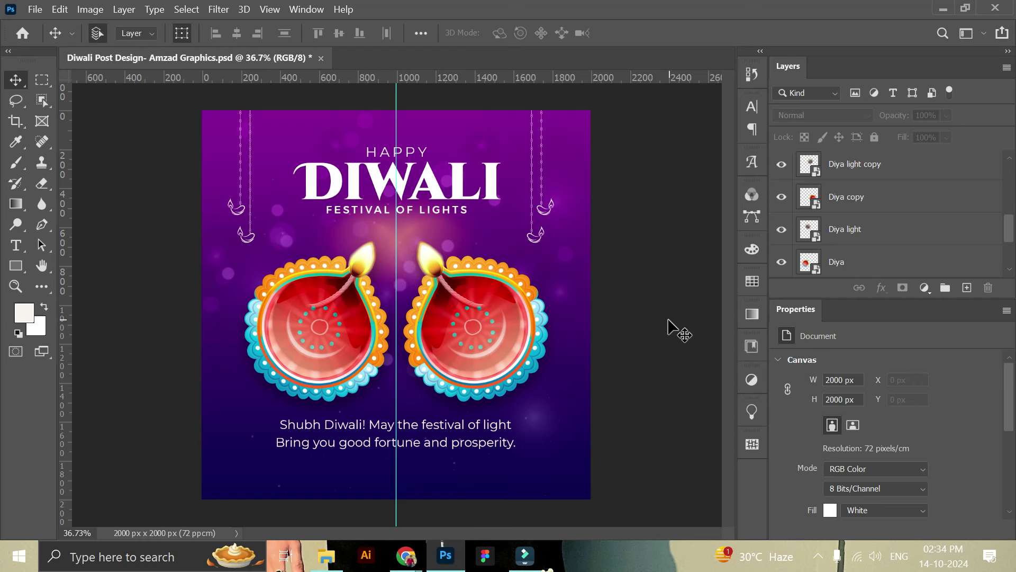
Correct the greeting to 'festival of lights' with a lowercase 'bring'
{"action": "double_click", "coordinate": [511, 423]}
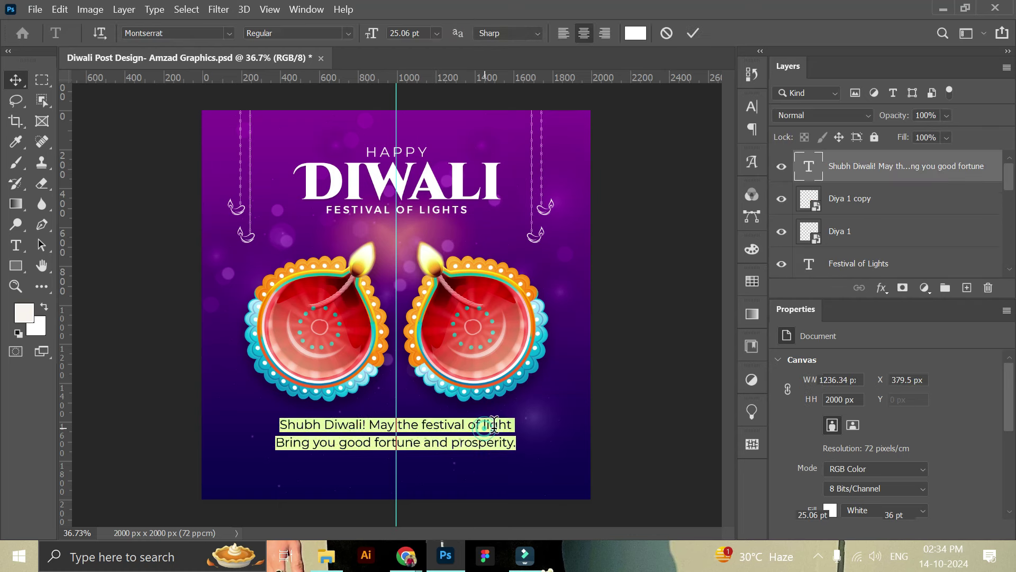
{"action": "left_click", "coordinate": [512, 425]}
{"action": "type", "text": "s"}
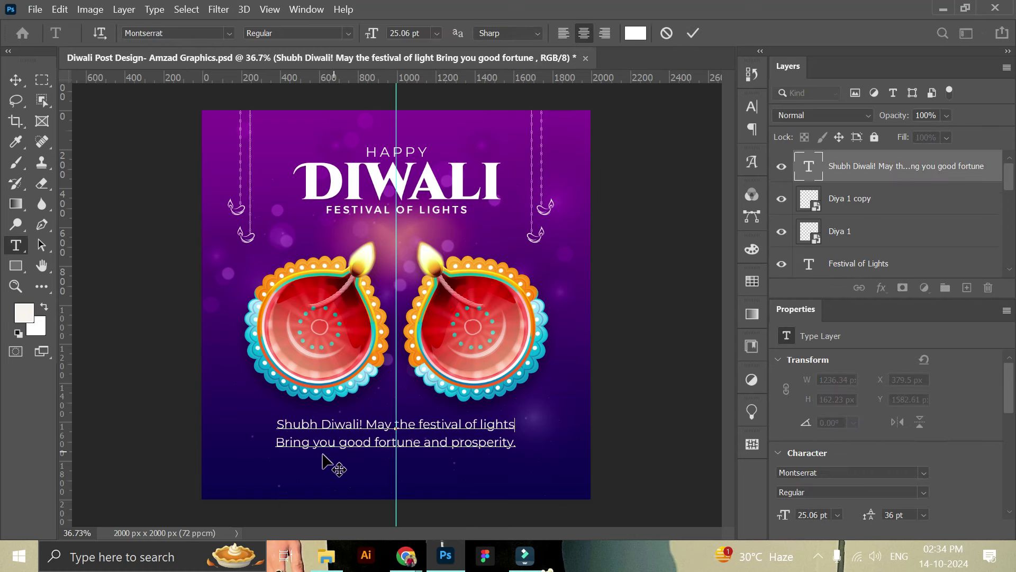
{"action": "key", "text": "BackSpace"}
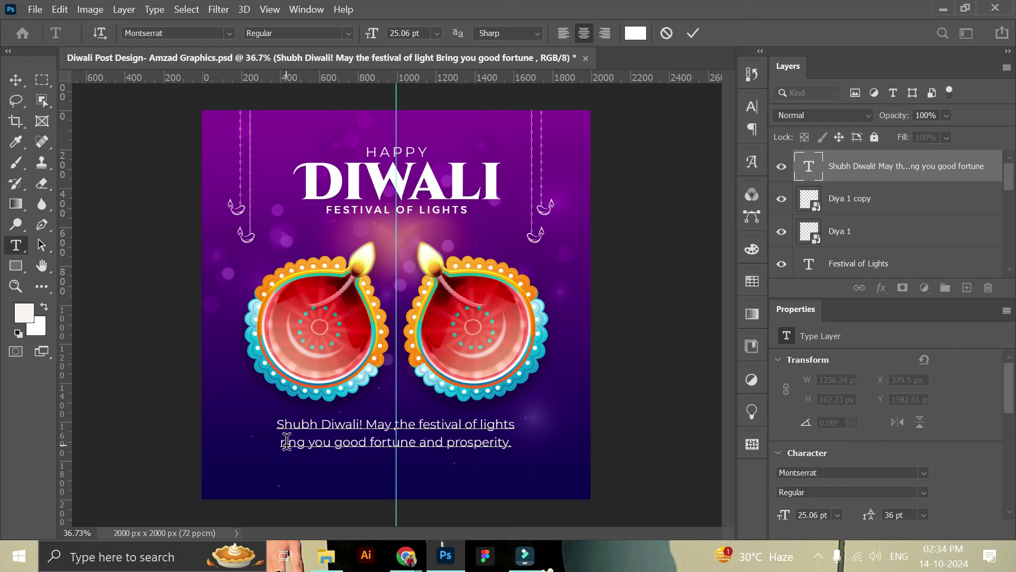
{"action": "type", "text": "b"}
{"action": "left_click", "coordinate": [693, 33]}
{"action": "key", "text": "v"}
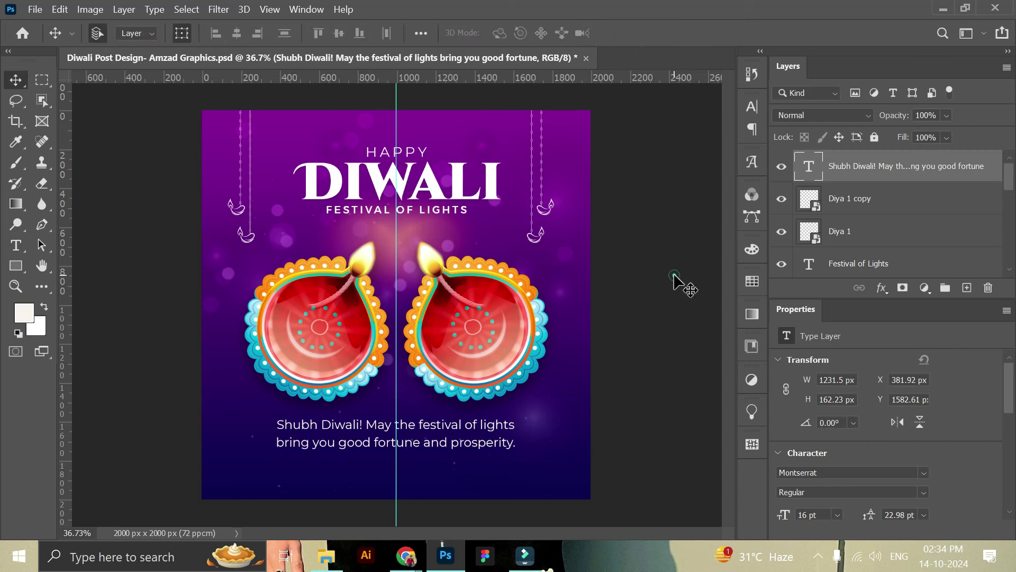
{"action": "left_click", "coordinate": [675, 275]}
{"action": "key", "text": "ctrl+shift+s"}
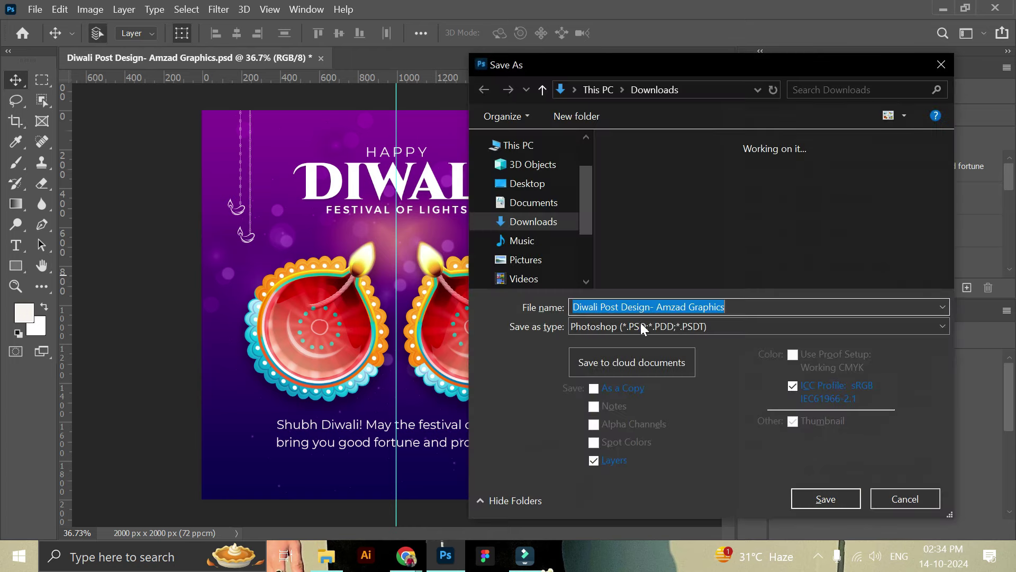
Save the poster as JPEG, replacing the existing file and accepting the default JPEG options
{"action": "left_click", "coordinate": [640, 324]}
{"action": "left_click", "coordinate": [663, 148]}
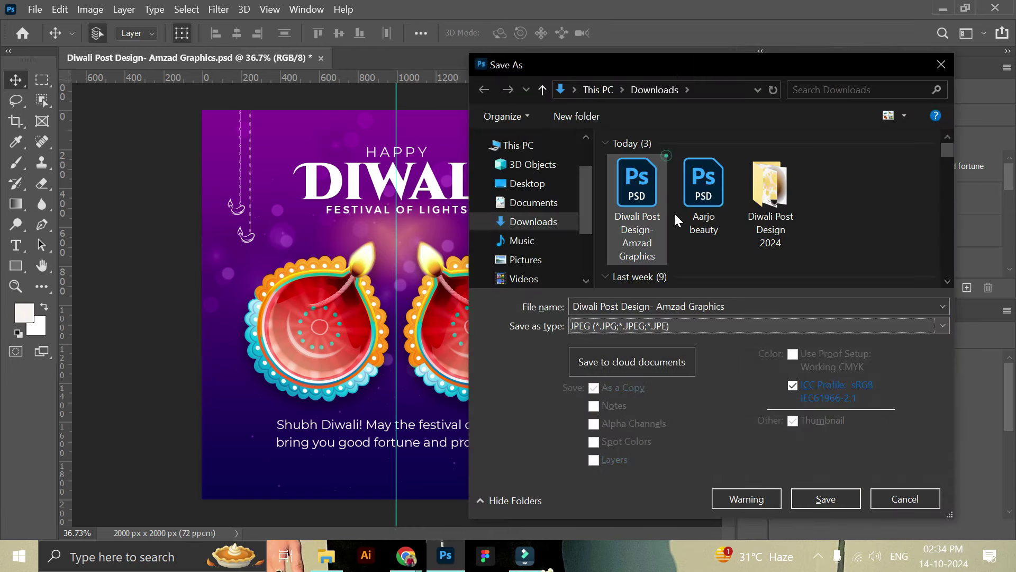
{"action": "left_click", "coordinate": [825, 489]}
{"action": "left_click", "coordinate": [549, 279]}
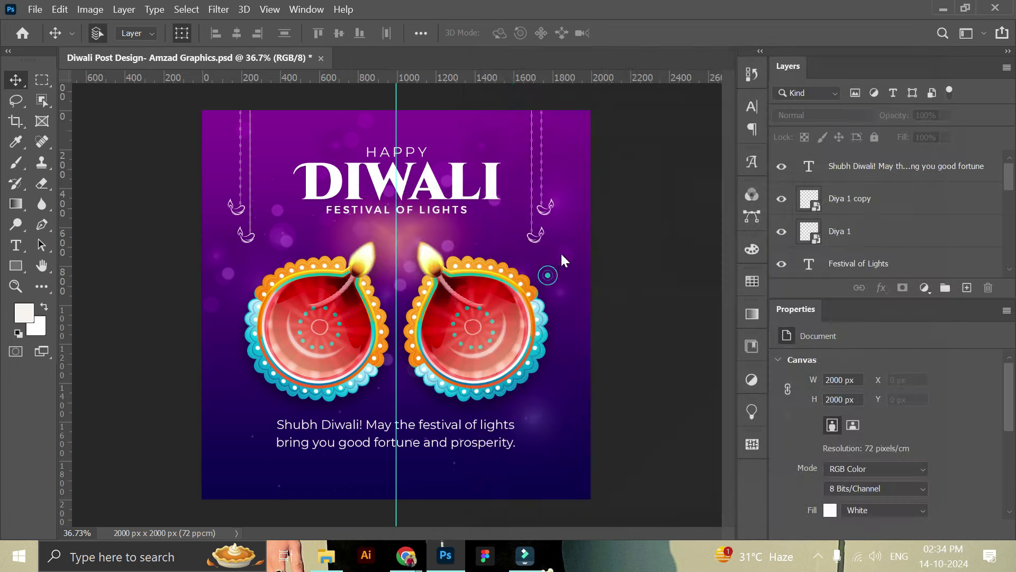
{"action": "left_click", "coordinate": [595, 117]}
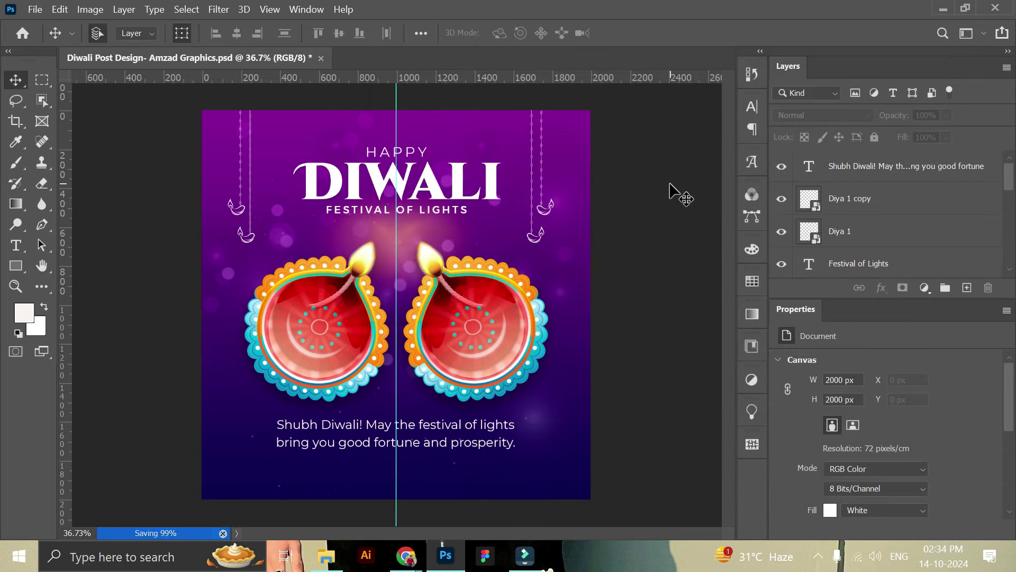